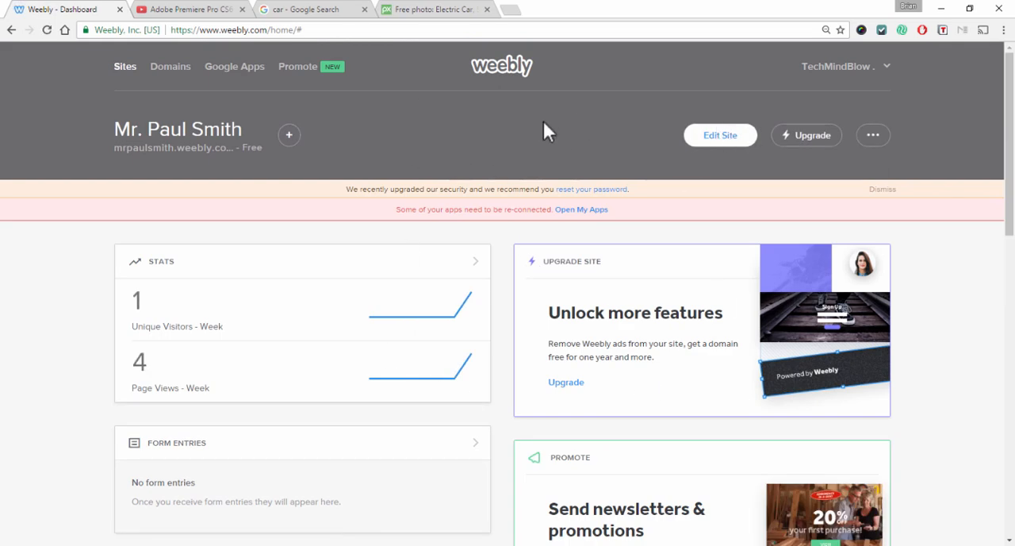
# Add a new site and choose the Travellin theme from the Business theme category
pyautogui.click(289, 137)
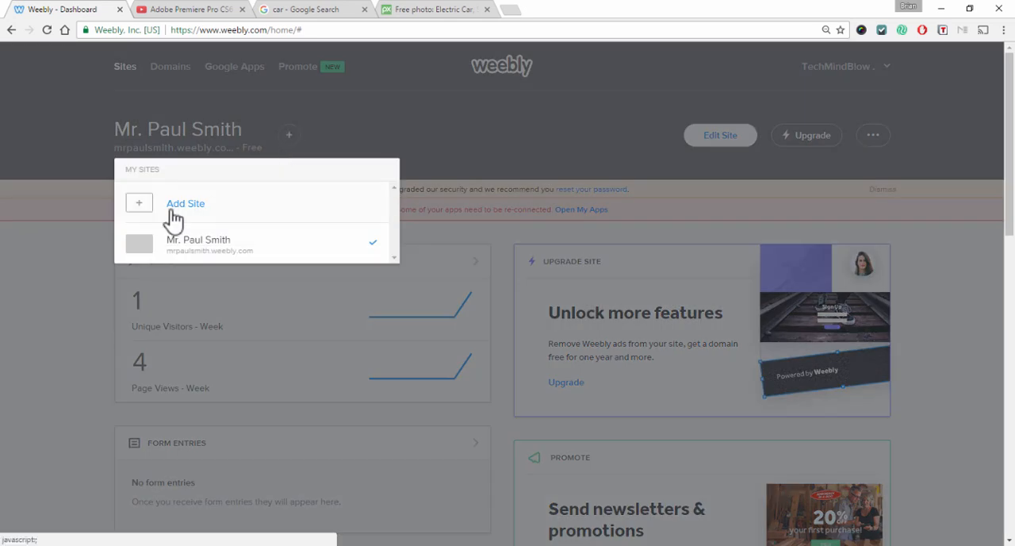
pyautogui.click(174, 219)
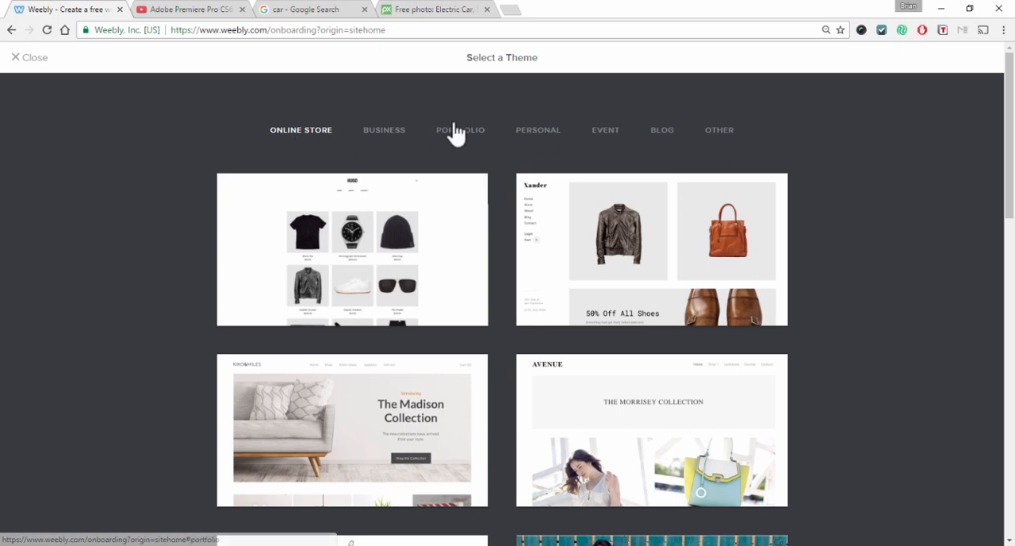
pyautogui.click(381, 136)
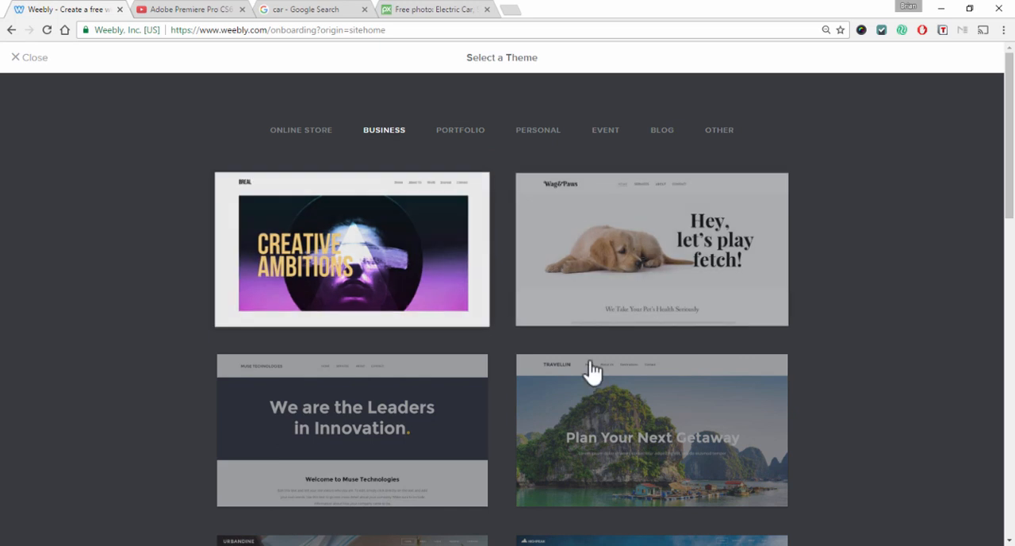
pyautogui.scroll(-1, 619, 372)
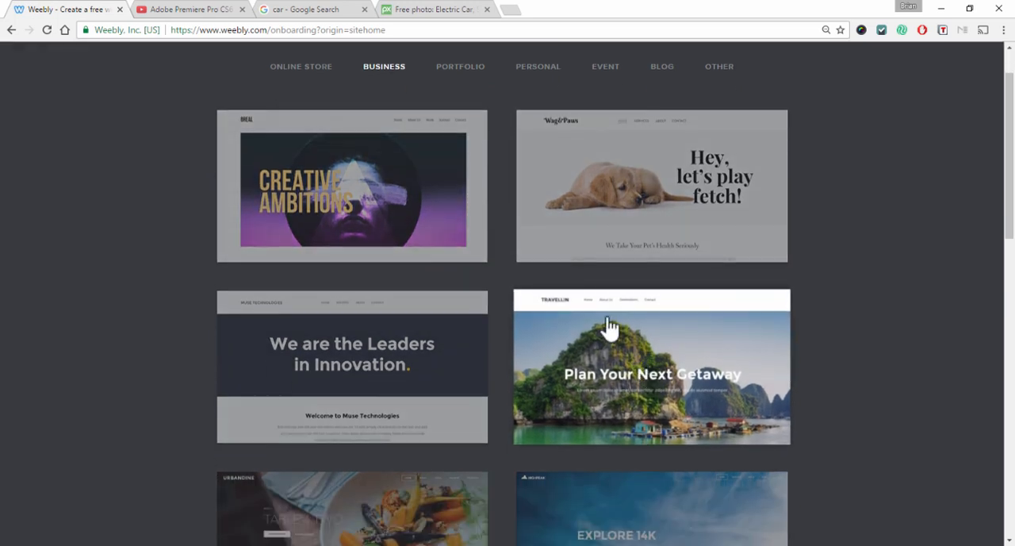
pyautogui.click(600, 330)
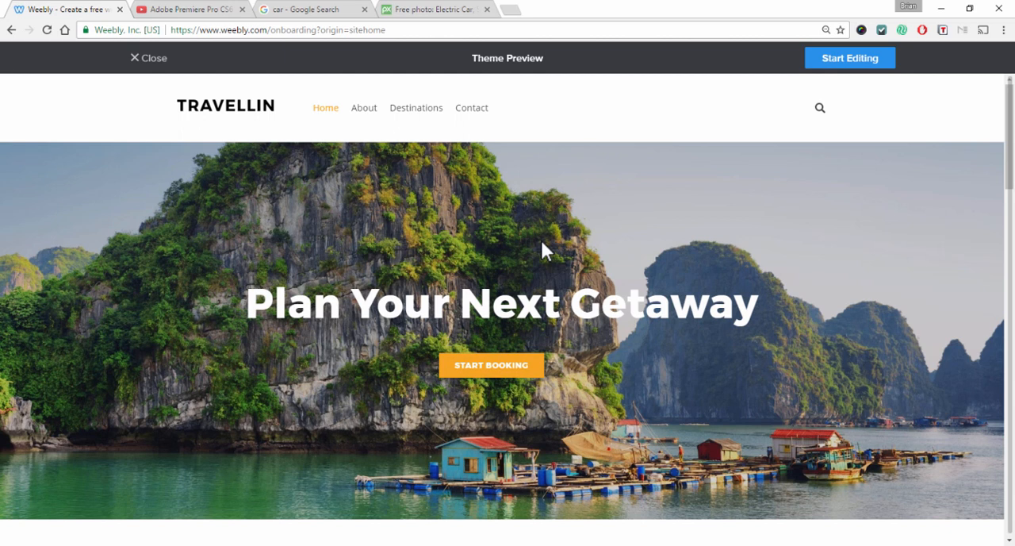
# Preview the theme's About and Destinations pages
pyautogui.click(365, 111)
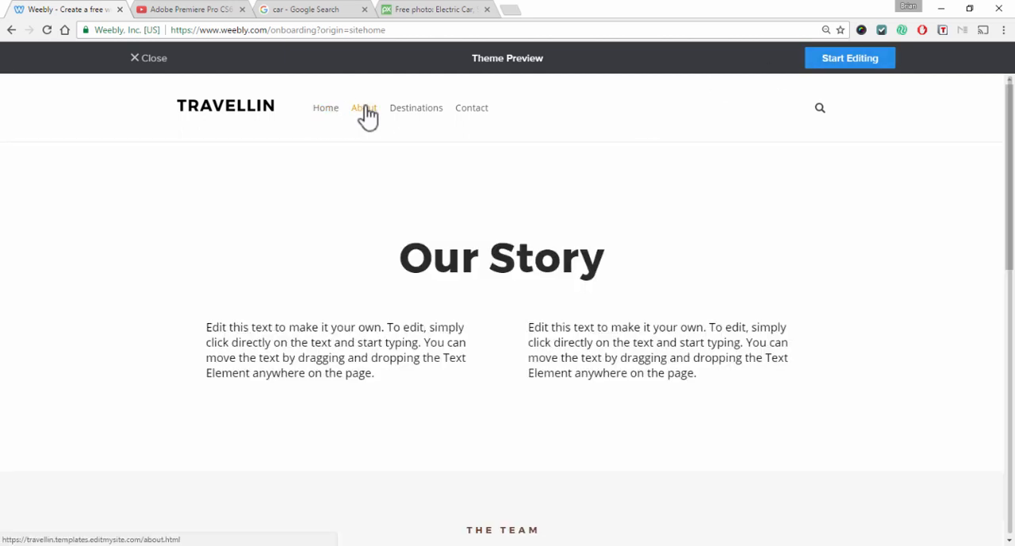
pyautogui.scroll(-9, 544, 294)
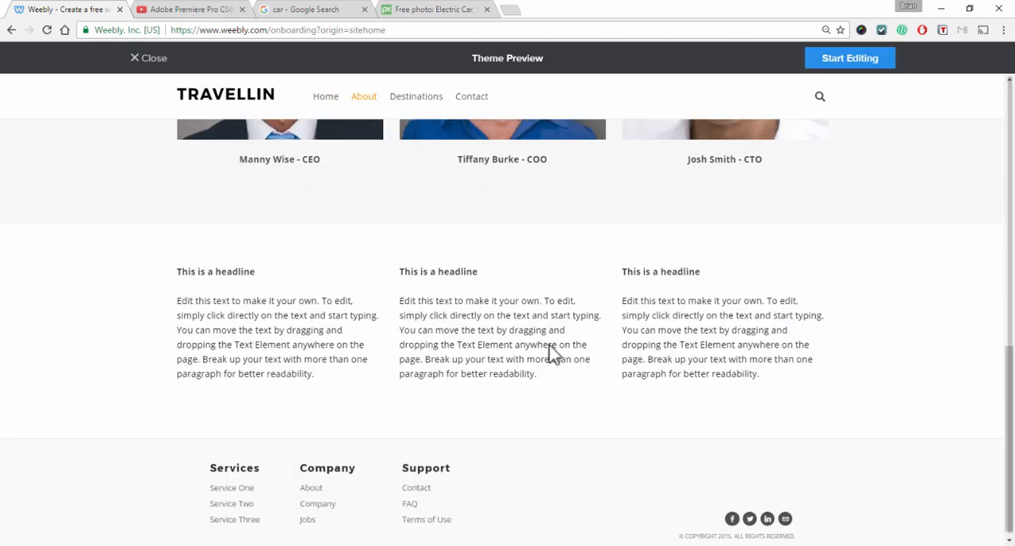
pyautogui.scroll(10, 548, 347)
pyautogui.click(433, 119)
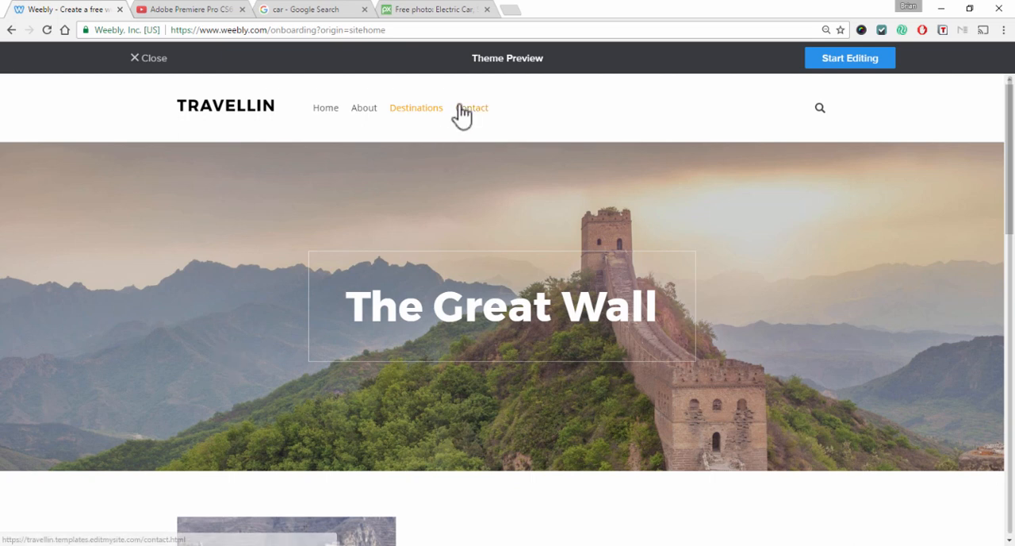
# Start editing the theme and reserve a Weebly.com subdomain based on the site owner's name
pyautogui.click(856, 58)
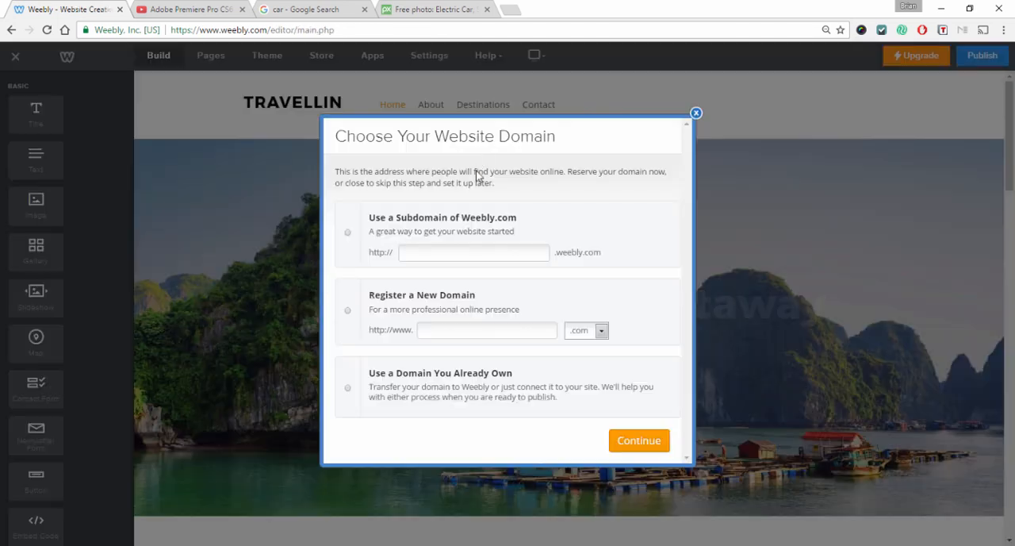
pyautogui.click(482, 330)
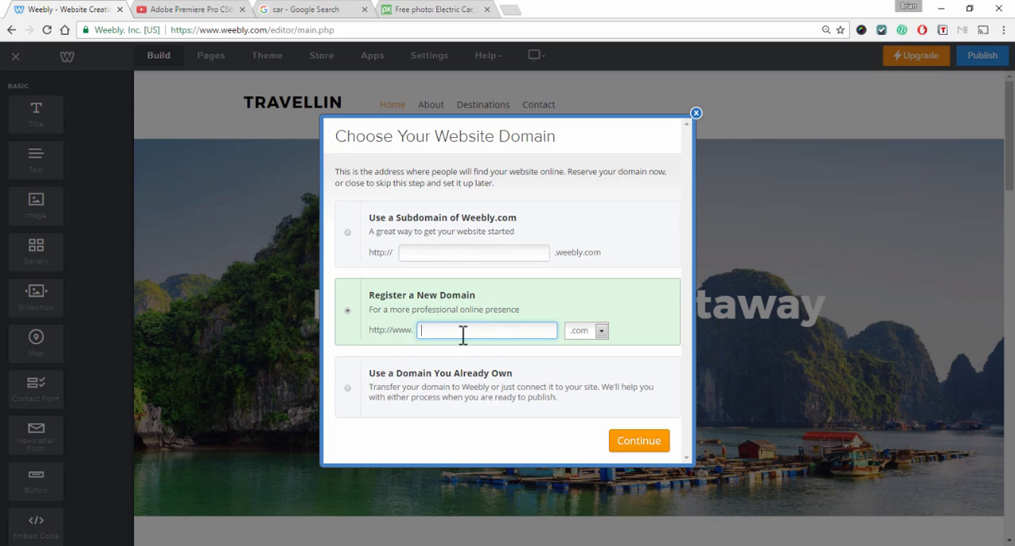
pyautogui.click(426, 253)
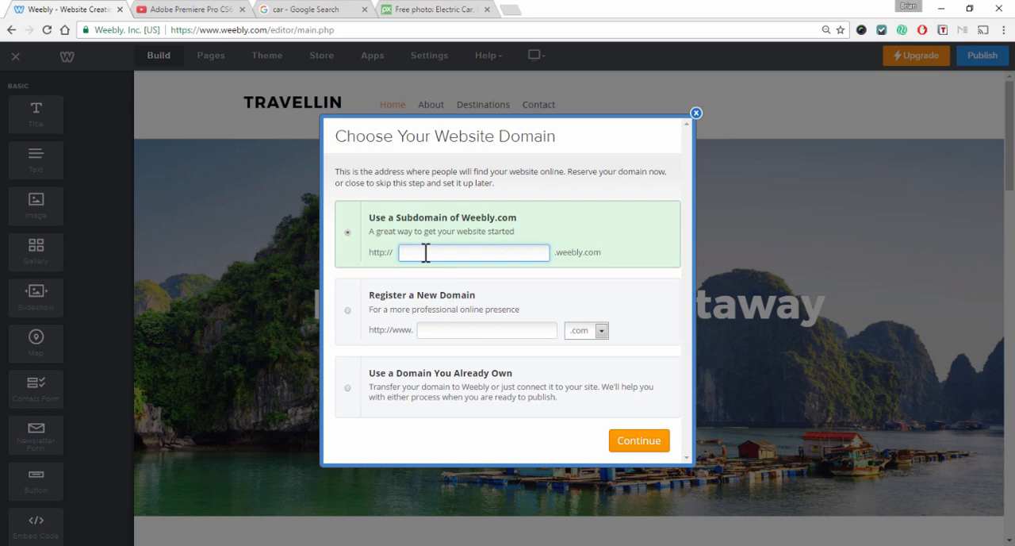
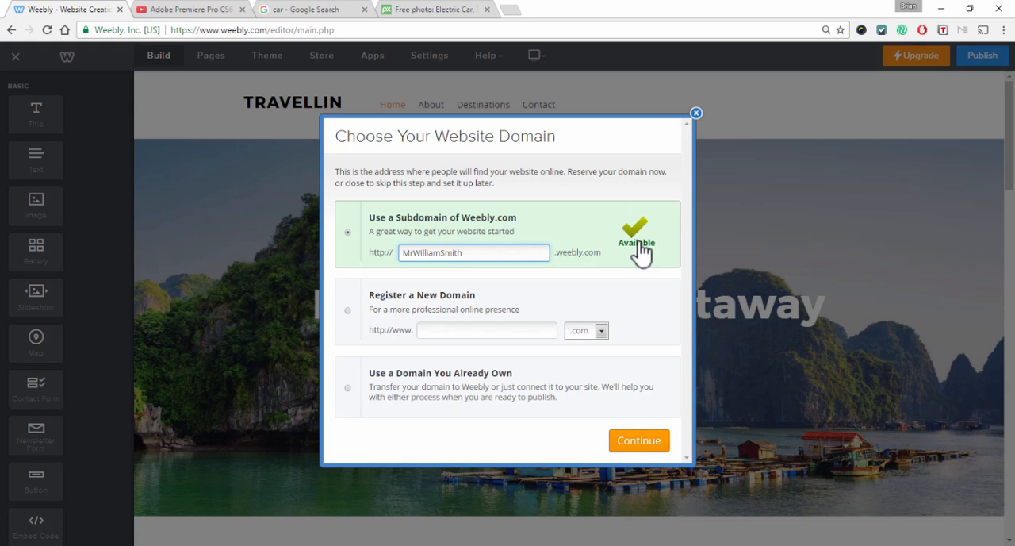
pyautogui.click(652, 446)
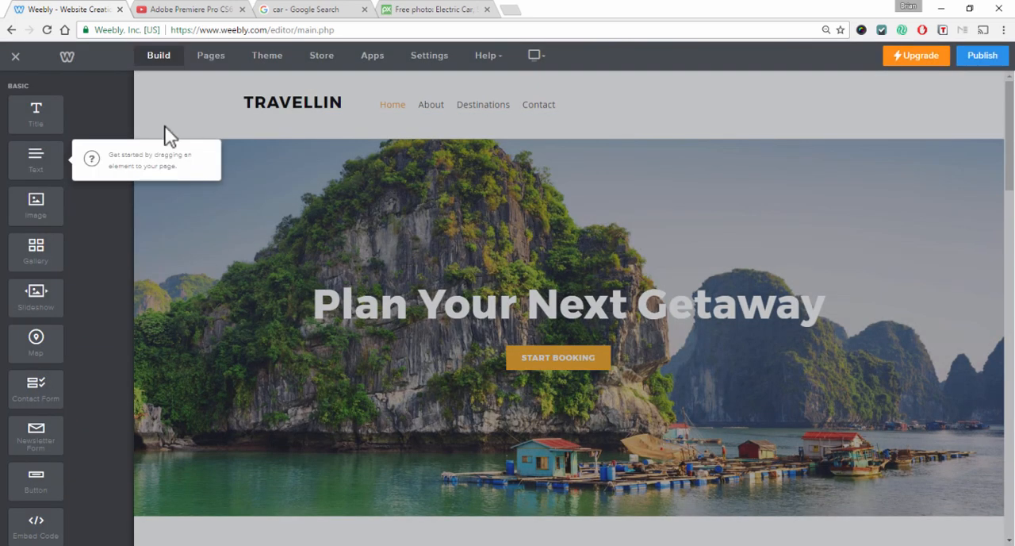
# Open the site's pages and move the Contact page above Destinations
pyautogui.click(106, 157)
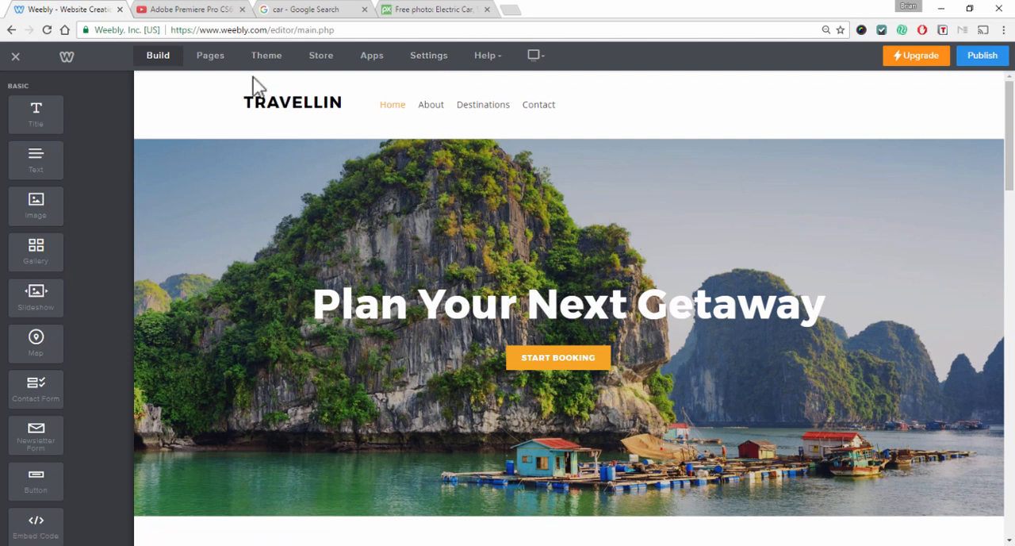
pyautogui.click(211, 62)
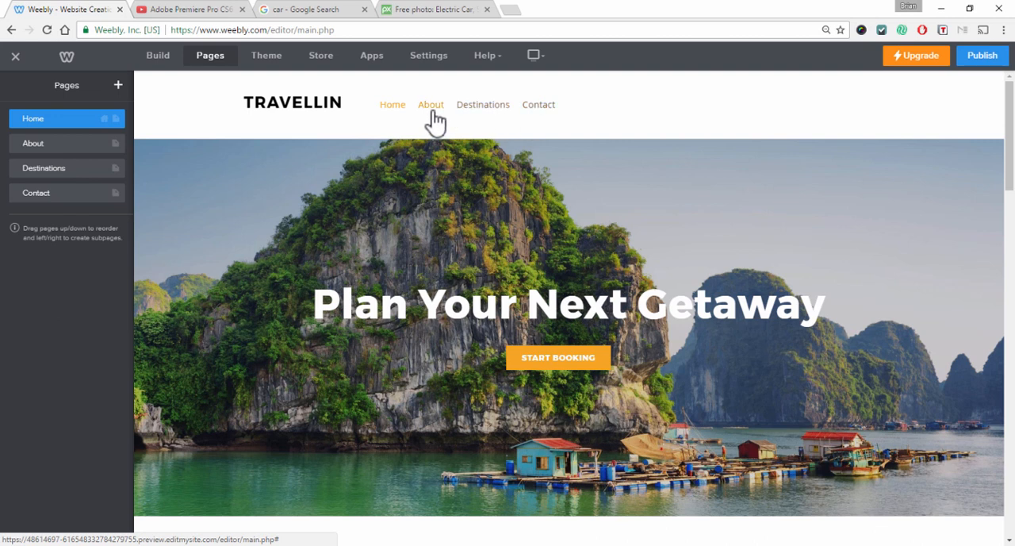
pyautogui.click(12, 194)
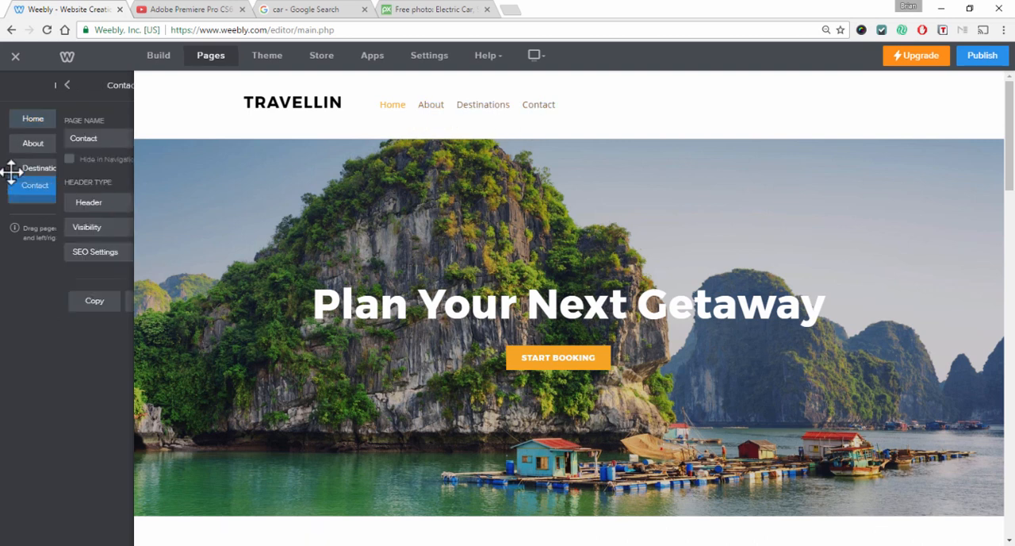
pyautogui.click(13, 86)
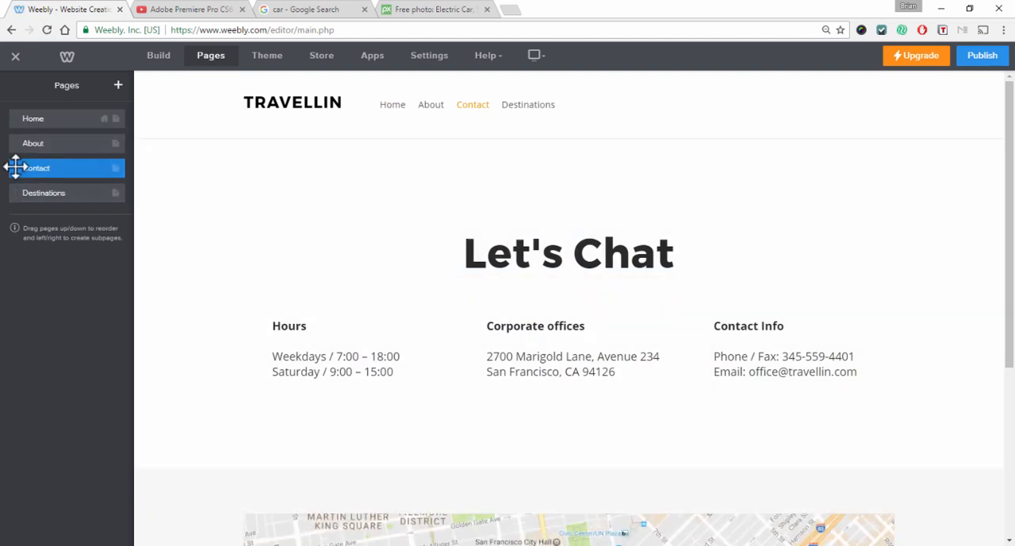
pyautogui.moveTo(13, 166)
pyautogui.mouseDown()
pyautogui.moveTo(11, 148)
pyautogui.moveTo(14, 167)
pyautogui.mouseUp()
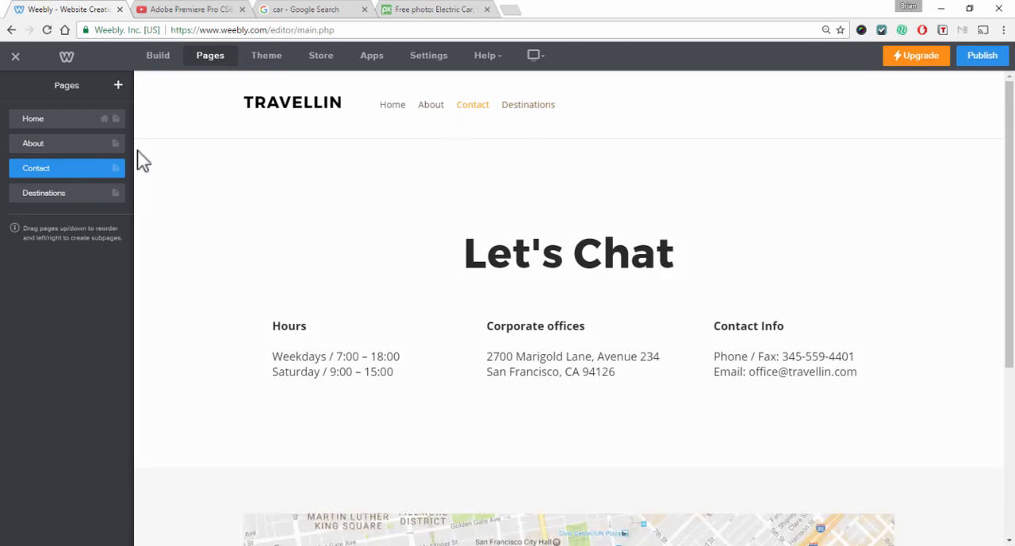
# Nest Contact as a subpage under About and Destinations as a subpage under Contact
pyautogui.doubleClick(29, 167)
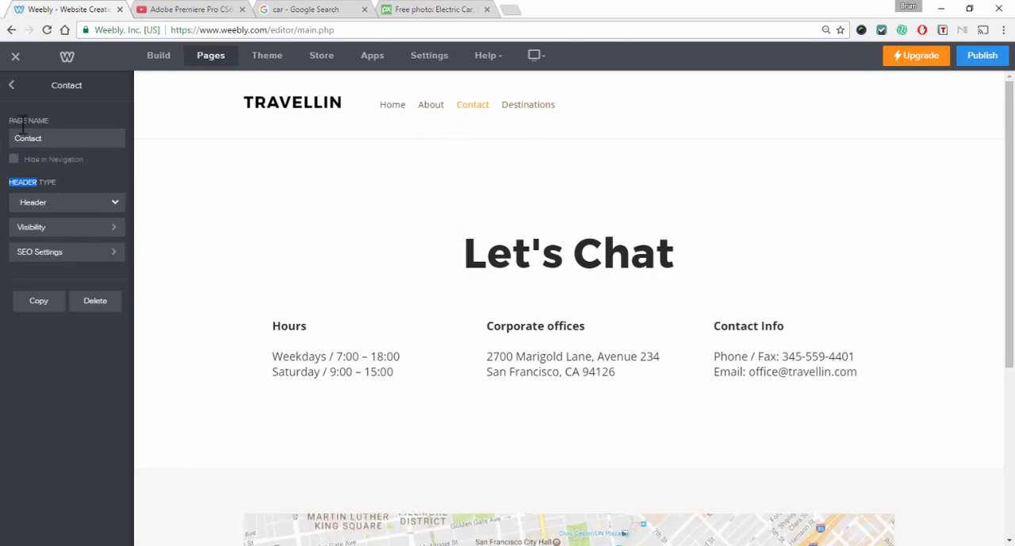
pyautogui.click(11, 84)
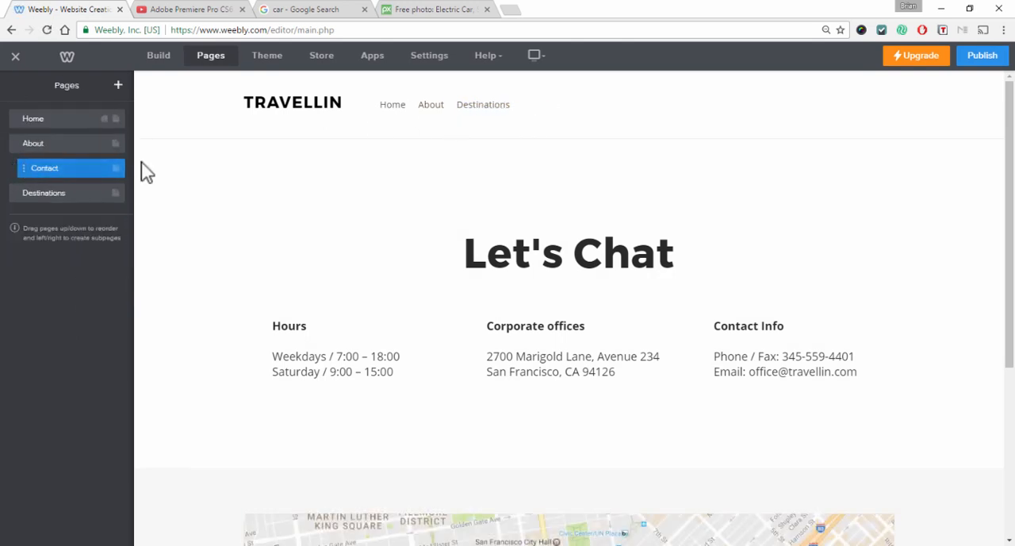
pyautogui.moveTo(444, 127)
pyautogui.click(11, 192)
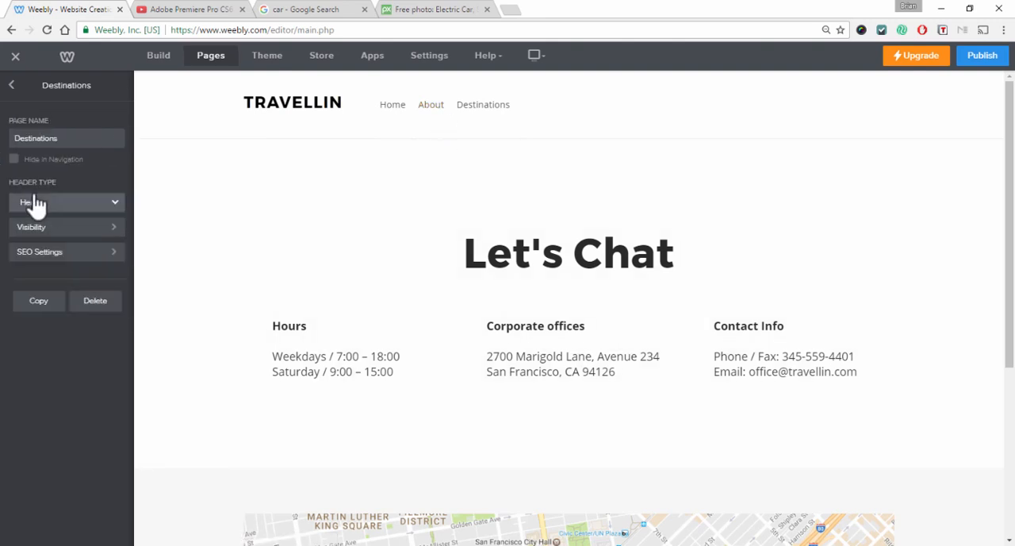
pyautogui.click(12, 85)
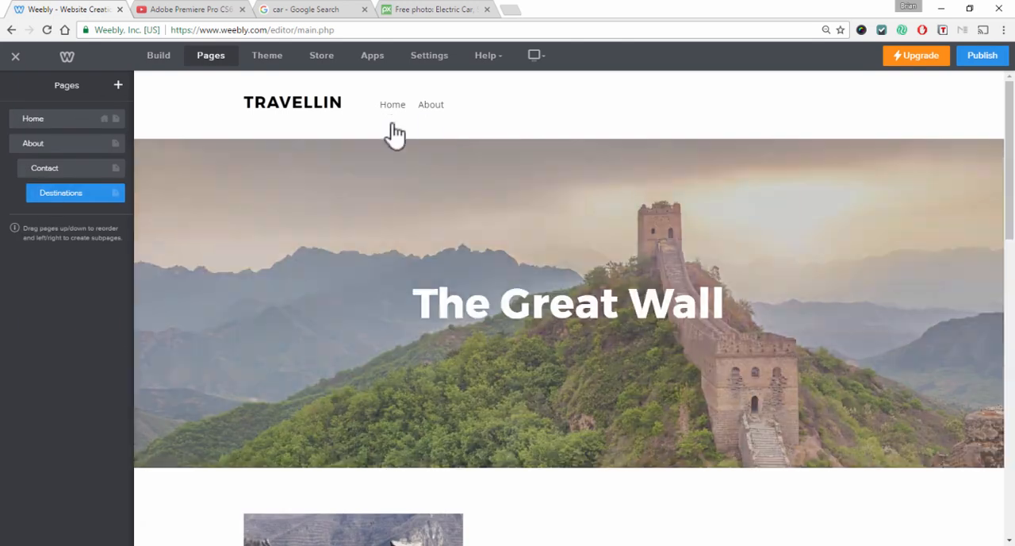
pyautogui.moveTo(433, 121)
pyautogui.moveTo(498, 156)
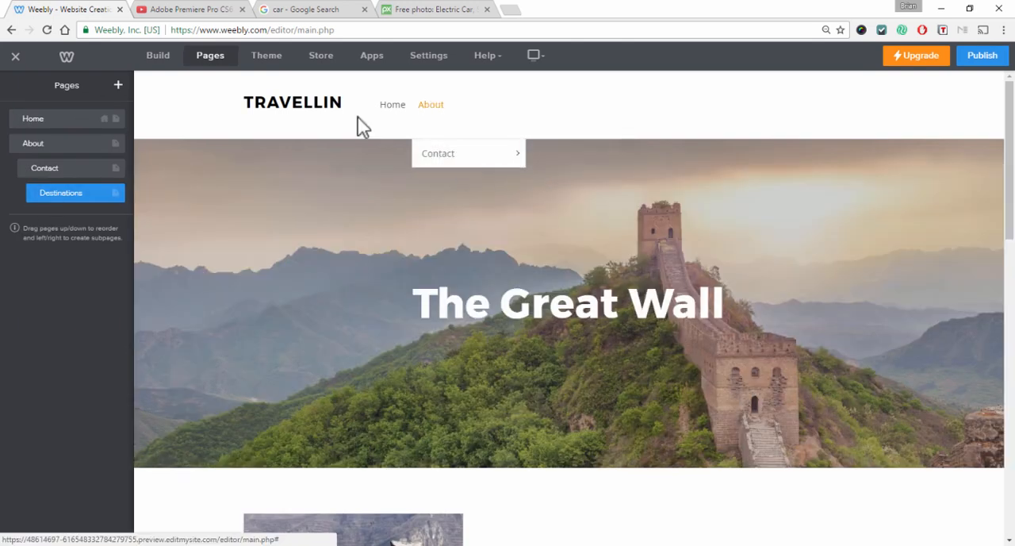
# Move Contact and Destinations back to top-level pages in the page list
pyautogui.moveTo(30, 196); pyautogui.dragTo(16, 168)
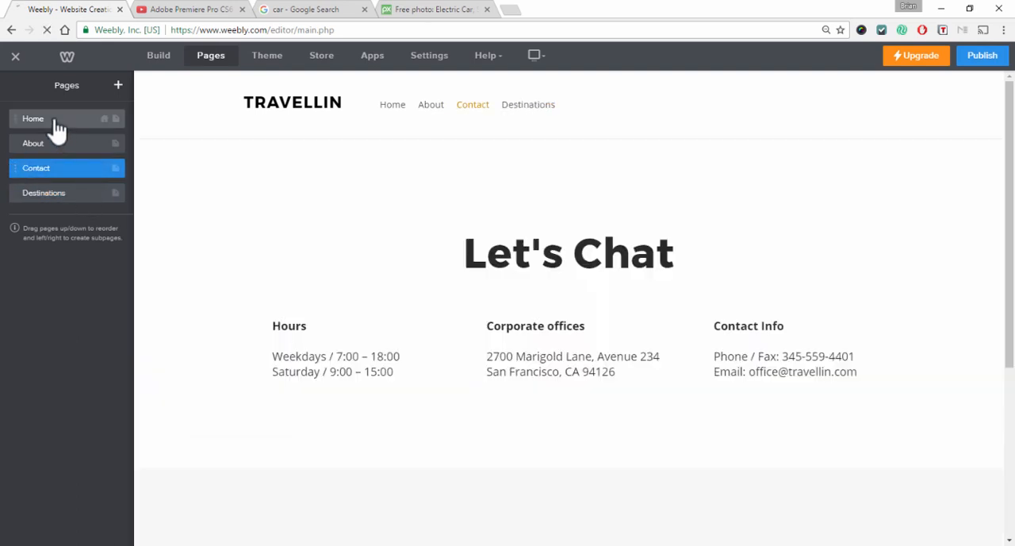
pyautogui.click(56, 123)
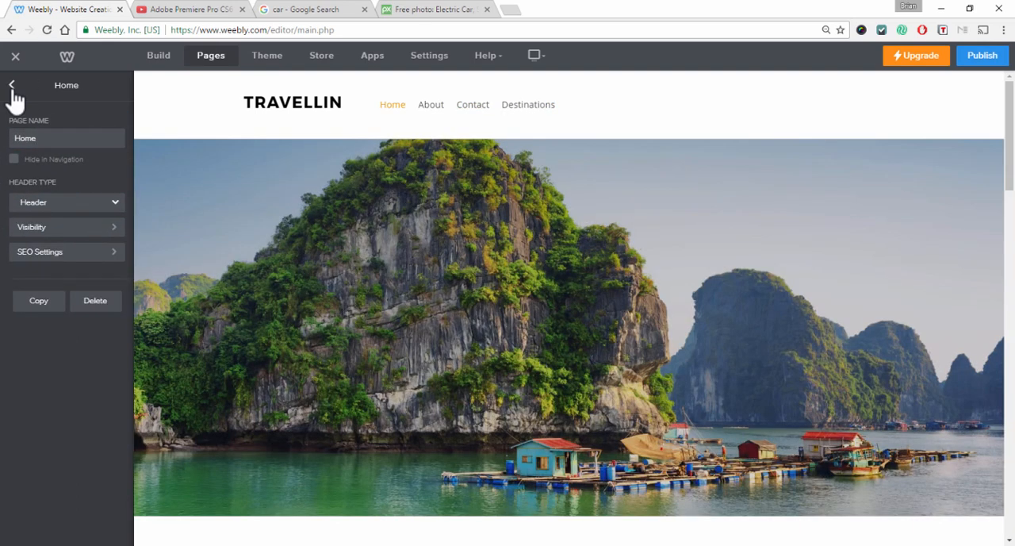
pyautogui.click(11, 87)
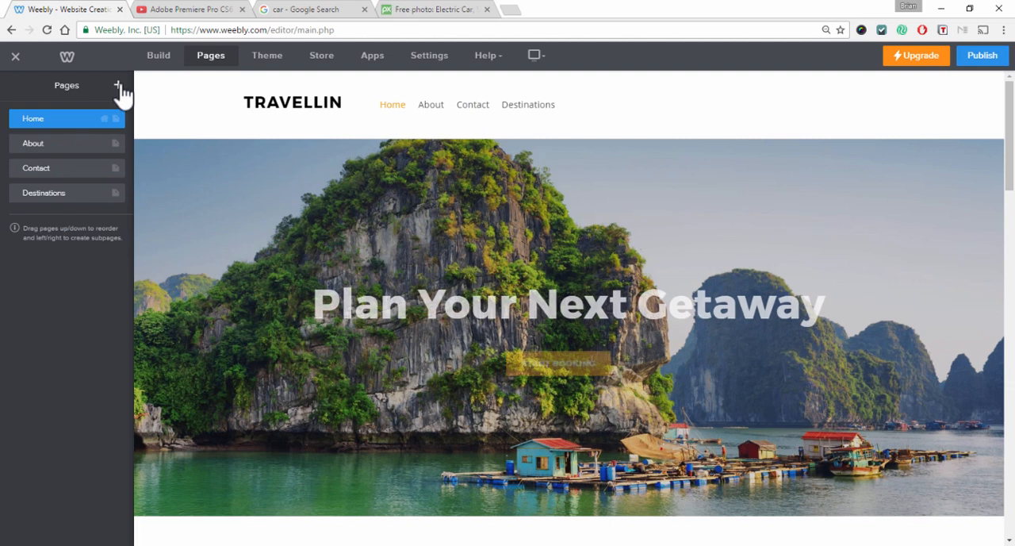
# Add a new external page and name it Facebook
pyautogui.click(119, 87)
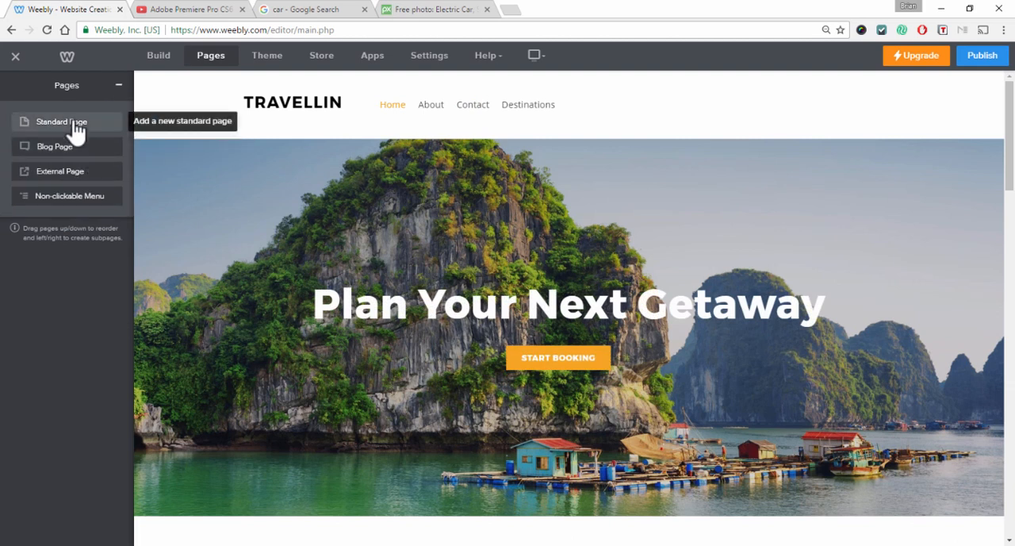
pyautogui.click(77, 176)
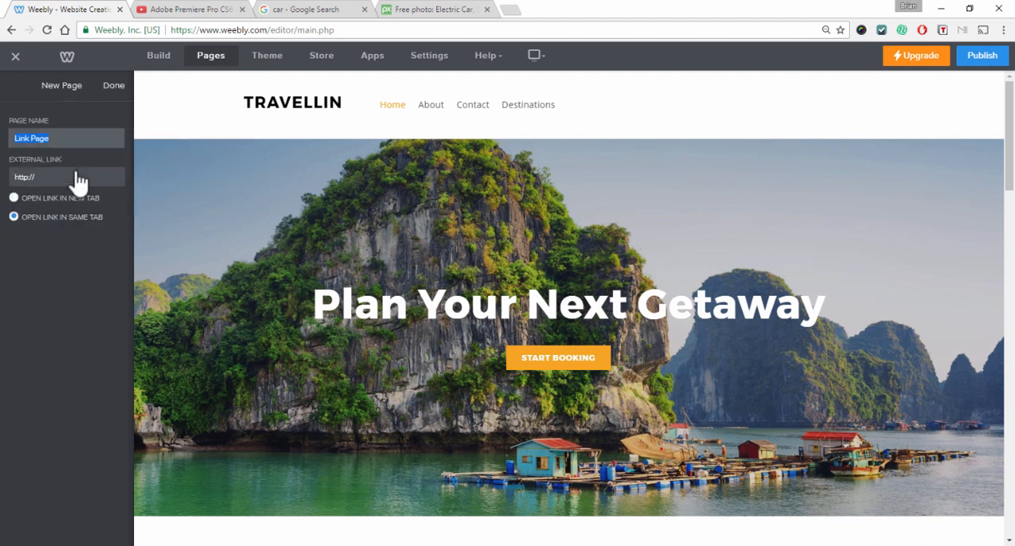
pyautogui.write('F')
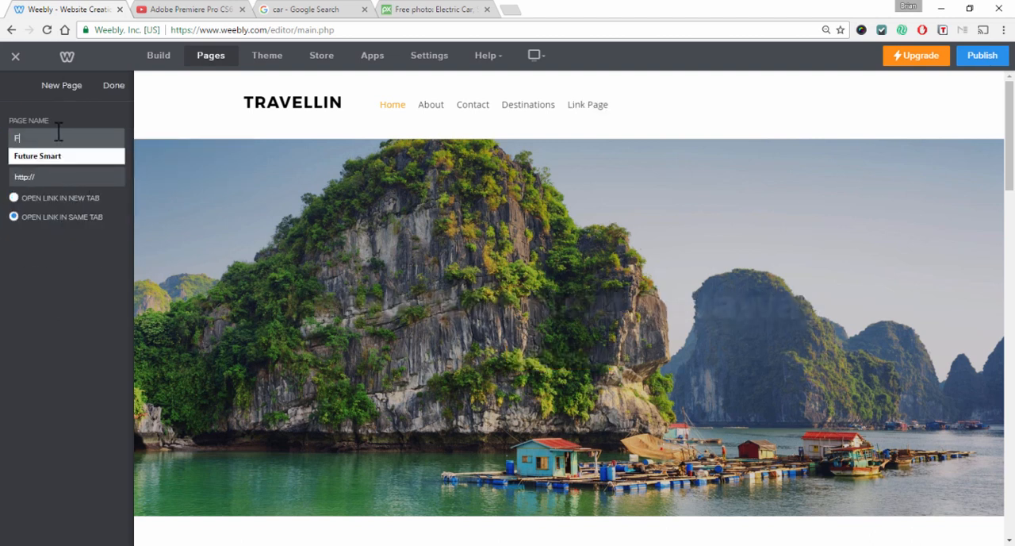
pyautogui.write('acebook')
pyautogui.click(45, 176)
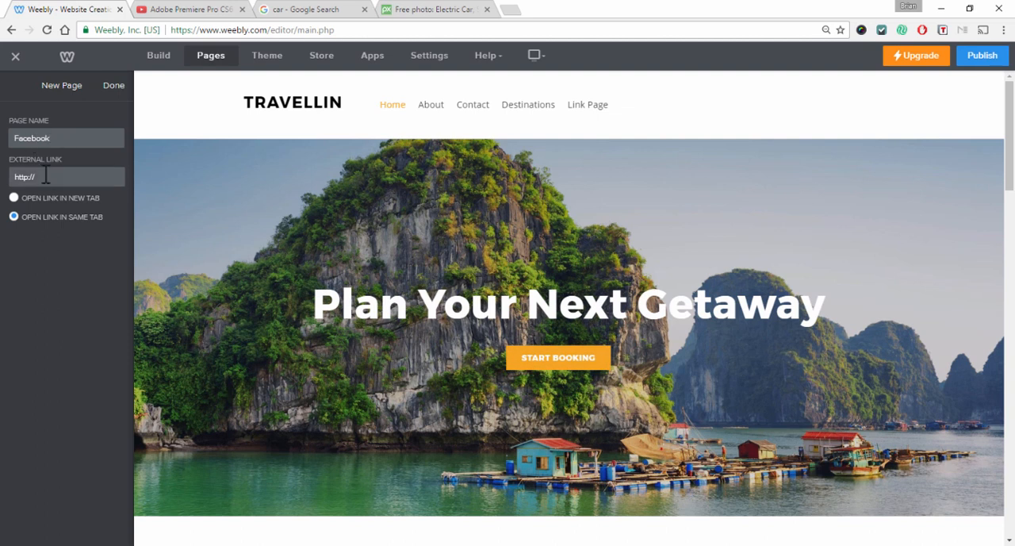
pyautogui.moveTo(84, 182); pyautogui.dragTo(12, 180)
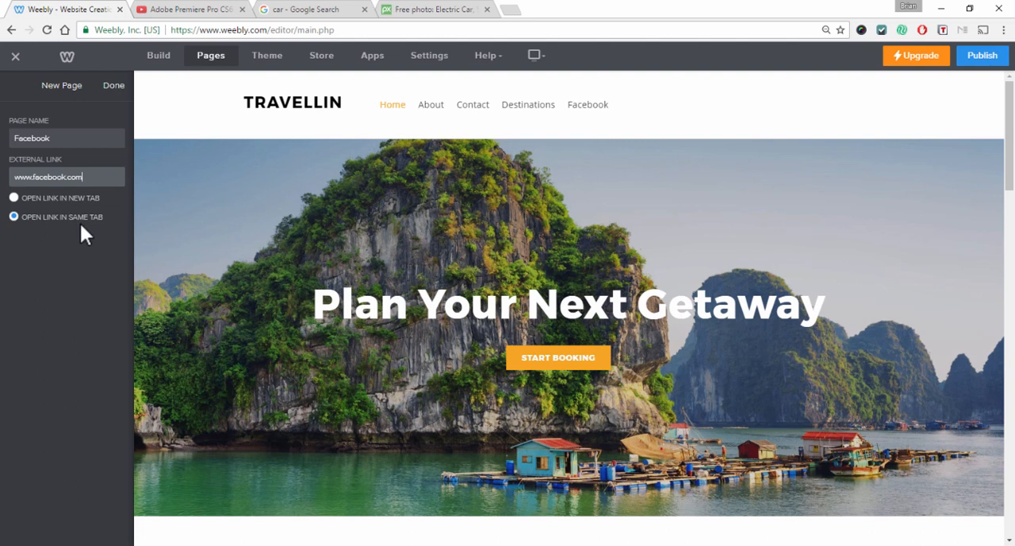
pyautogui.click(14, 200)
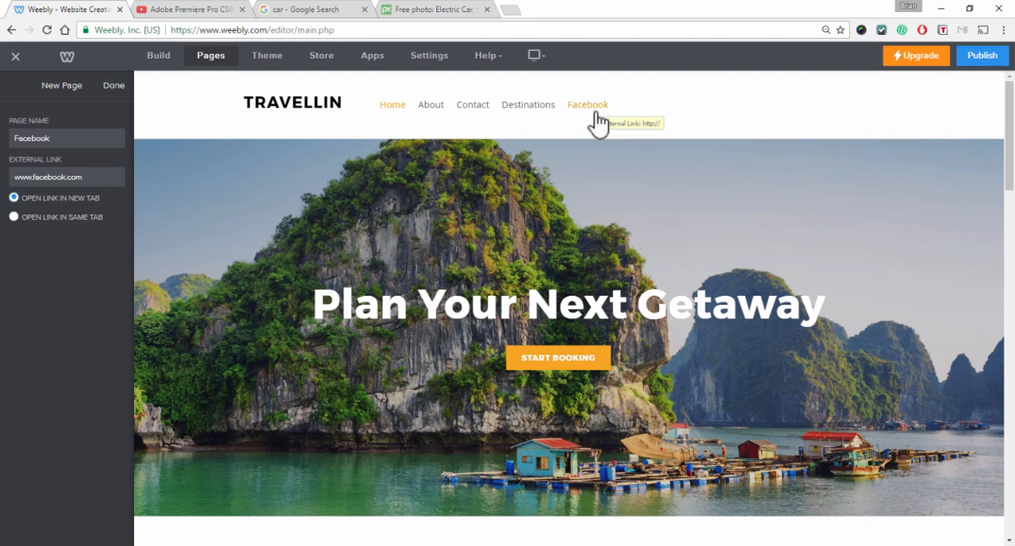
pyautogui.click(115, 88)
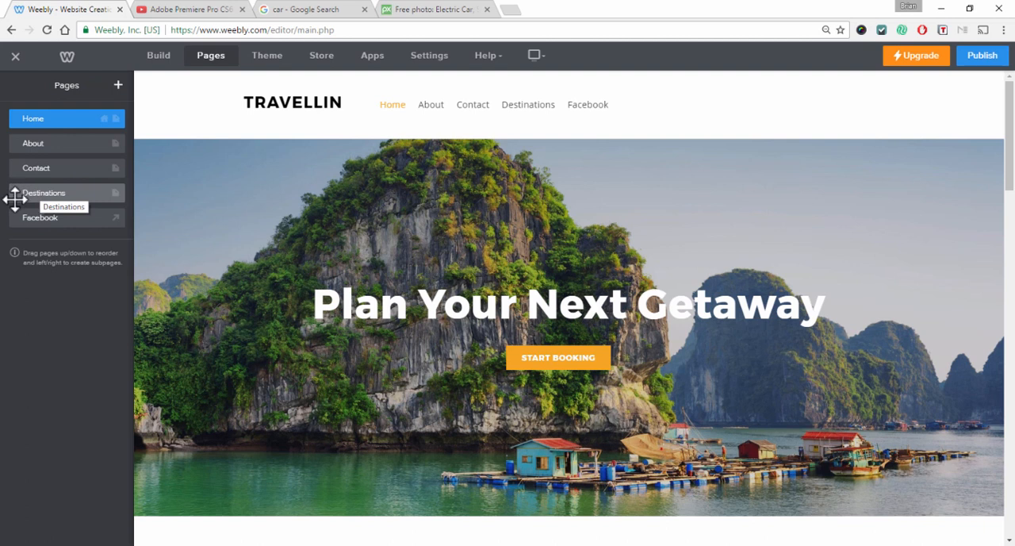
# Delete the Contact page from the site
pyautogui.click(71, 178)
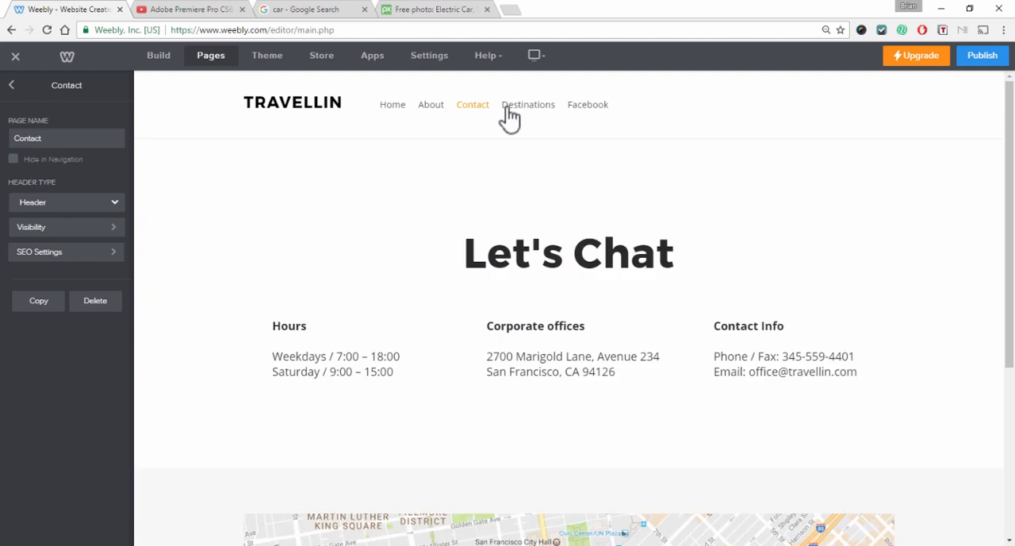
pyautogui.scroll(-3, 611, 246)
pyautogui.scroll(3, 595, 277)
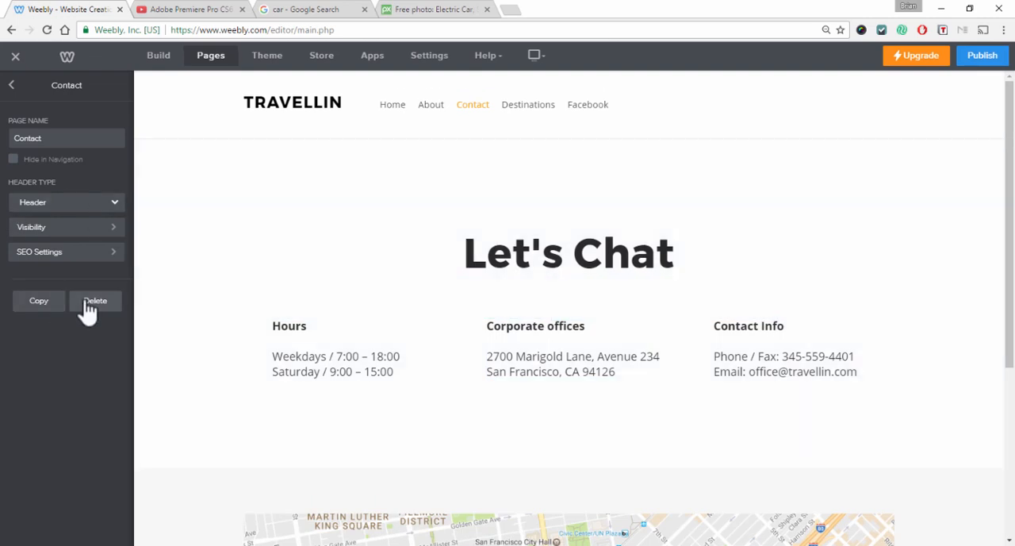
pyautogui.click(92, 301)
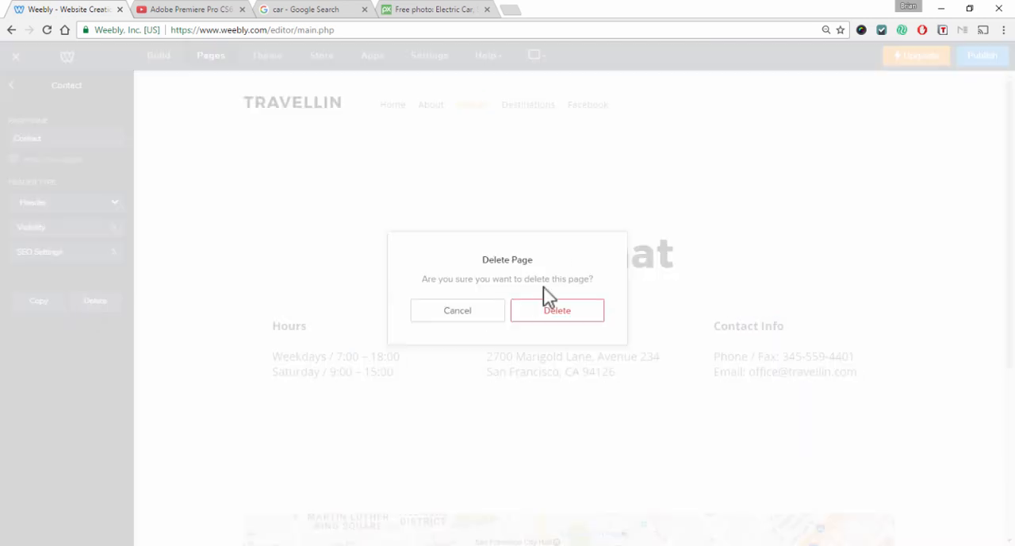
pyautogui.click(551, 313)
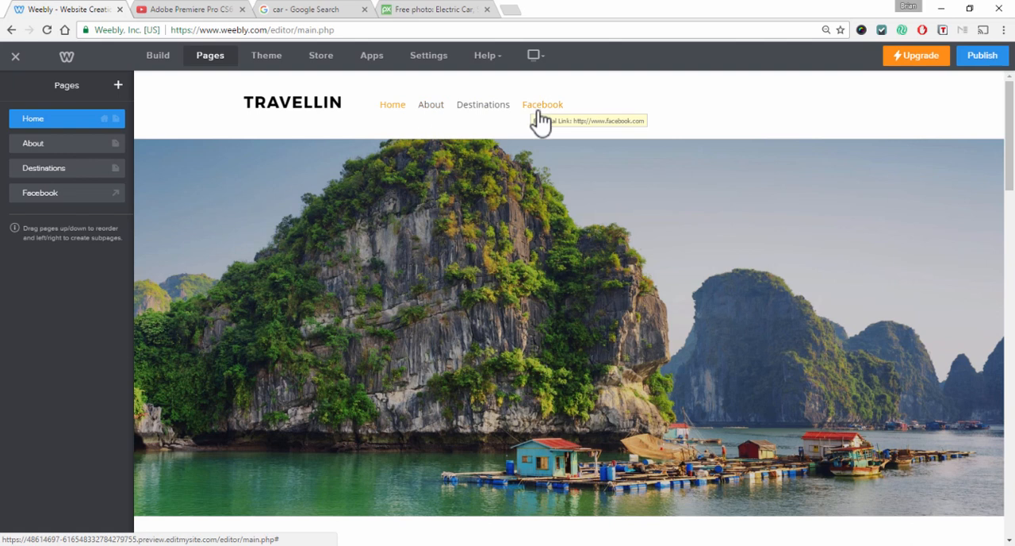
# Rename the About page as Portfolio
pyautogui.click(334, 113)
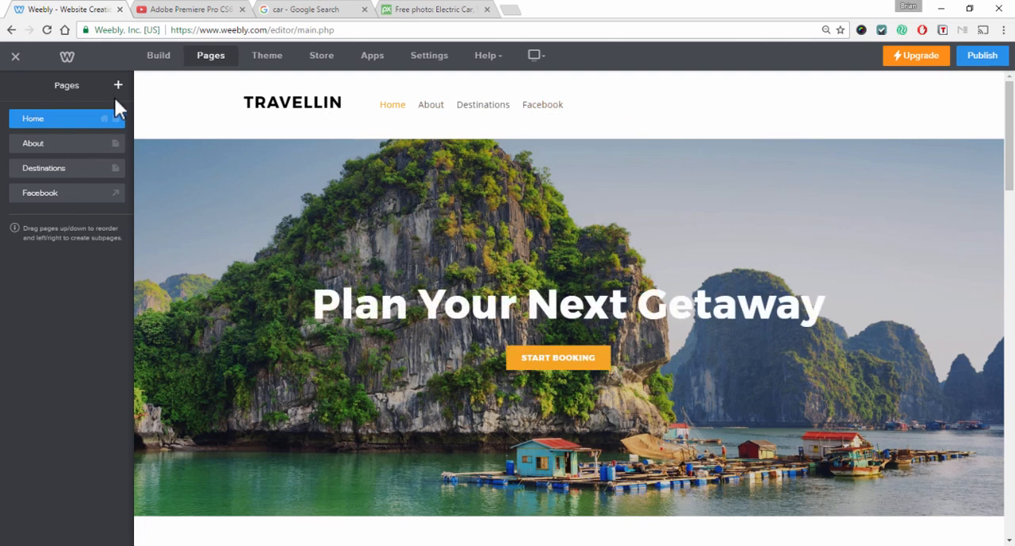
pyautogui.click(43, 146)
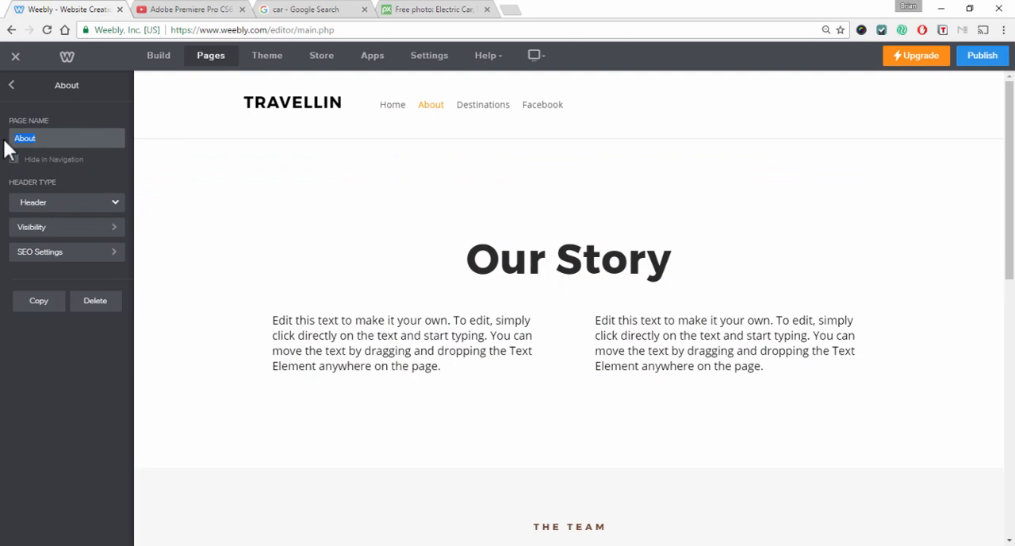
pyautogui.write('Portfolio')
# Review the page's Visibility and SEO Settings options, then return to the page list
pyautogui.click(43, 230)
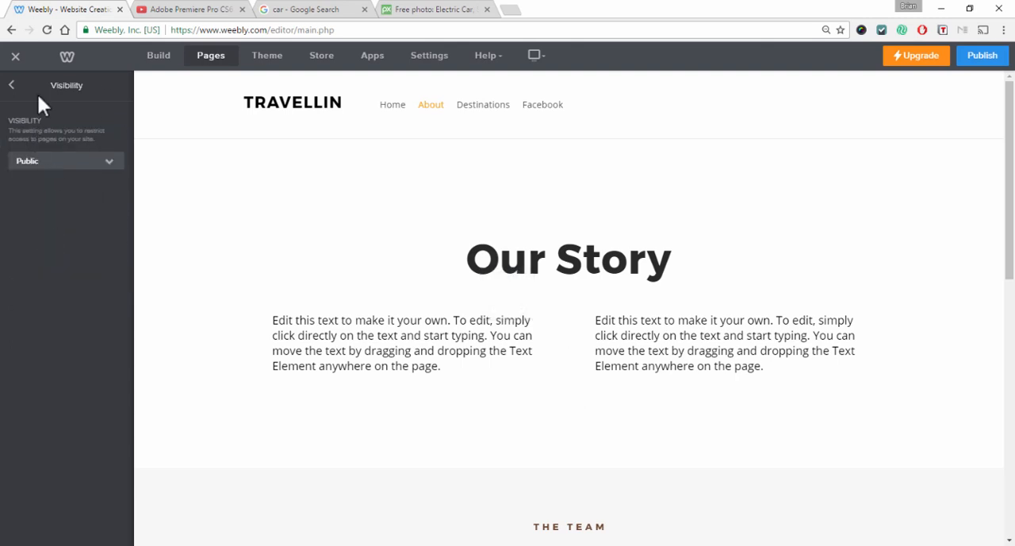
pyautogui.click(11, 85)
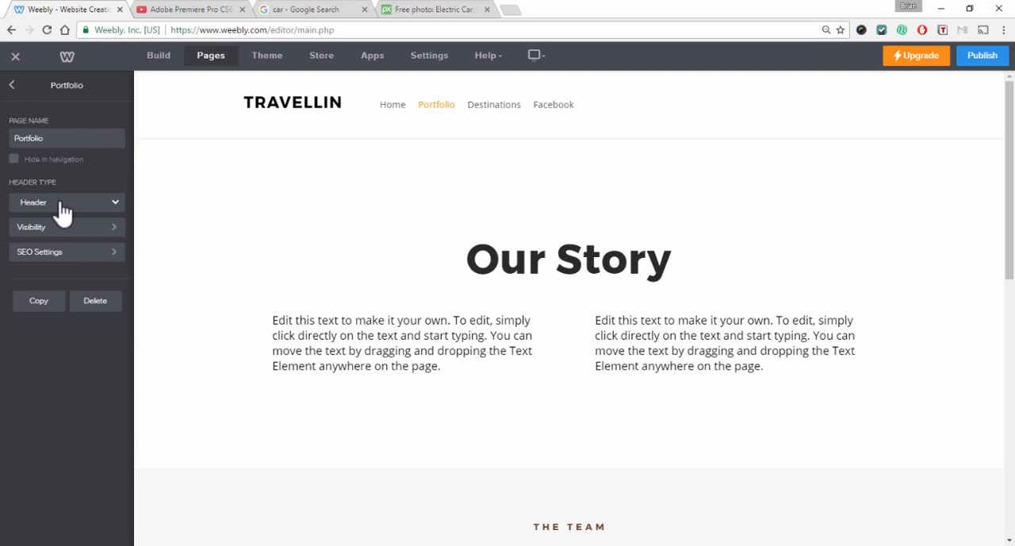
pyautogui.click(57, 258)
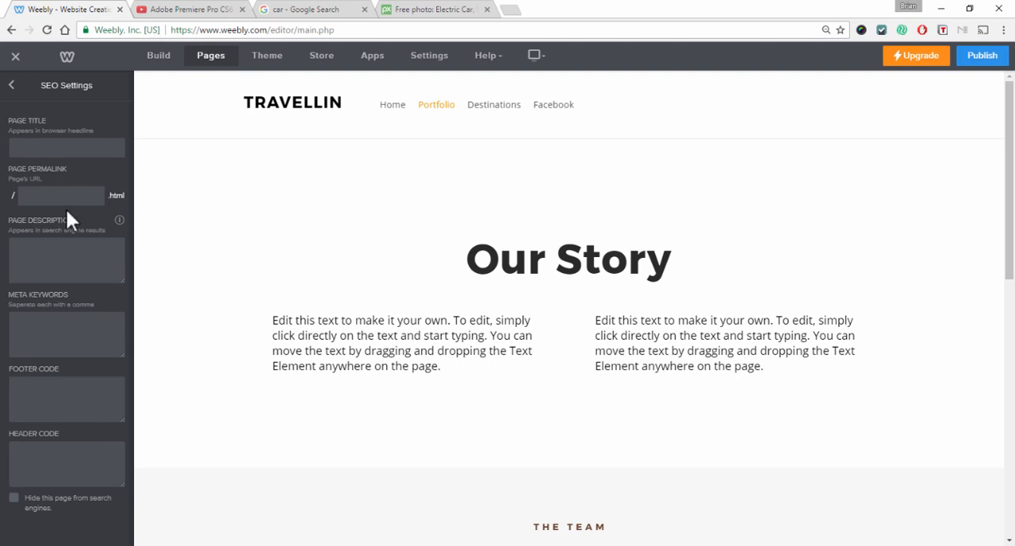
pyautogui.click(13, 86)
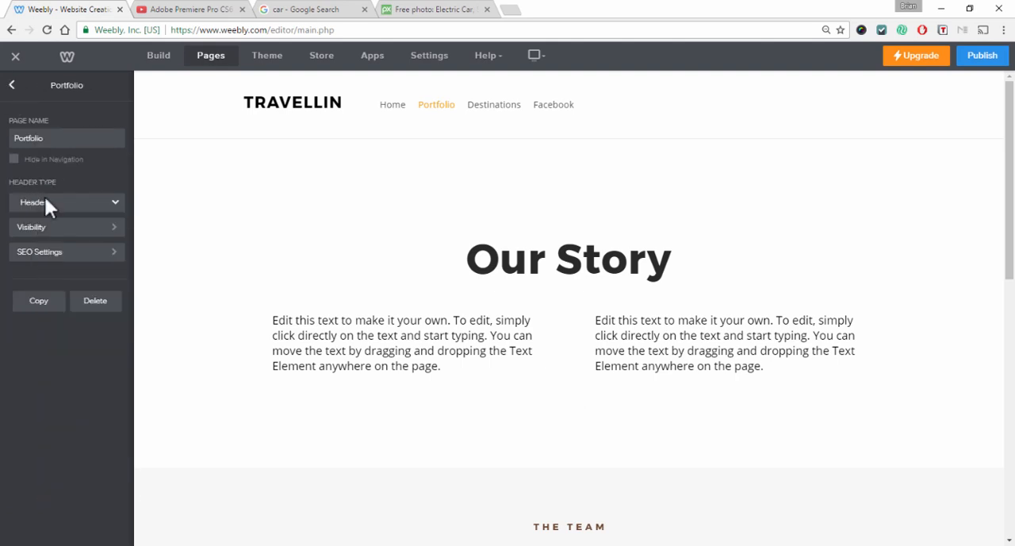
pyautogui.click(13, 86)
pyautogui.click(35, 120)
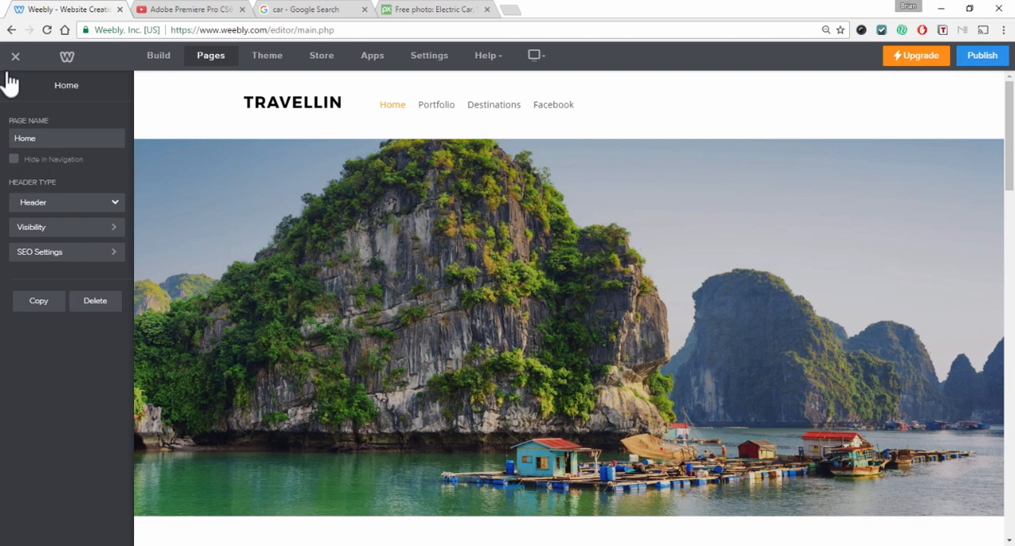
pyautogui.click(11, 84)
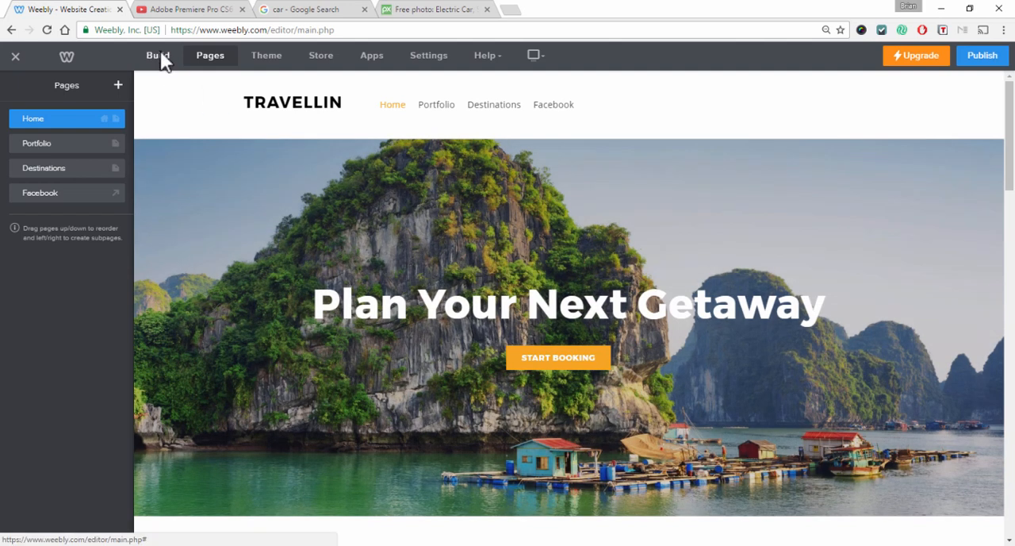
# Replace the home page header background with the landscape image uploaded from the Desktop
pyautogui.click(159, 54)
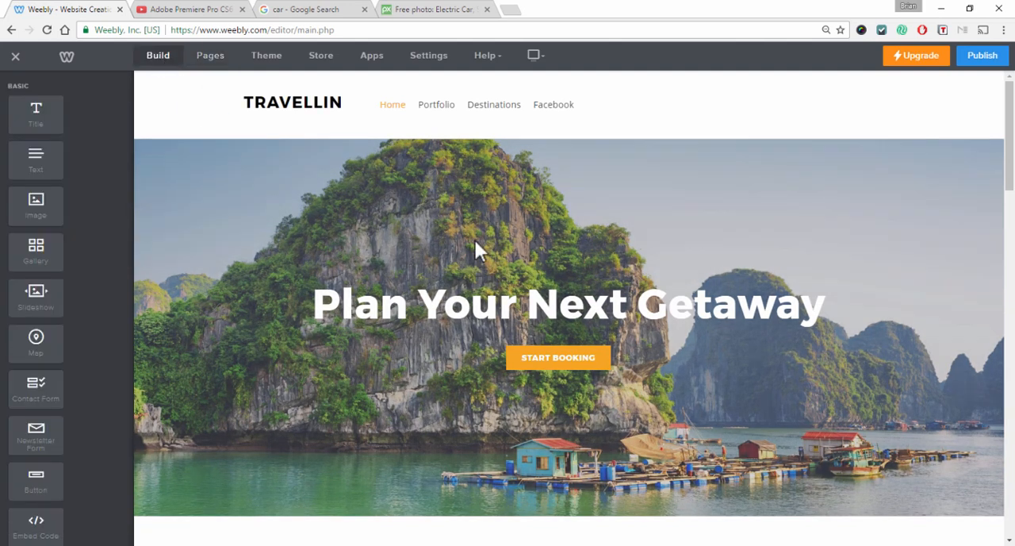
pyautogui.scroll(-1, 717, 449)
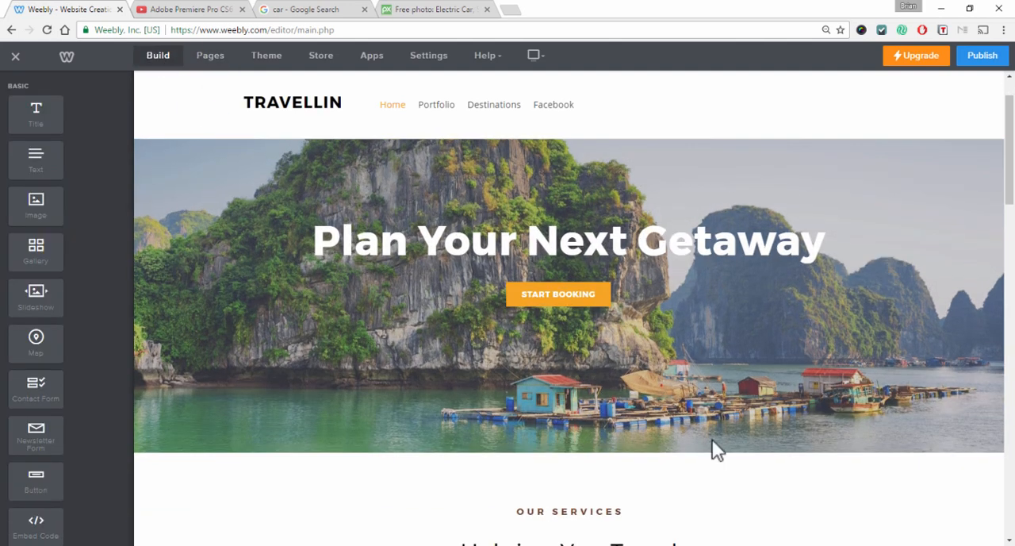
pyautogui.scroll(1, 914, 288)
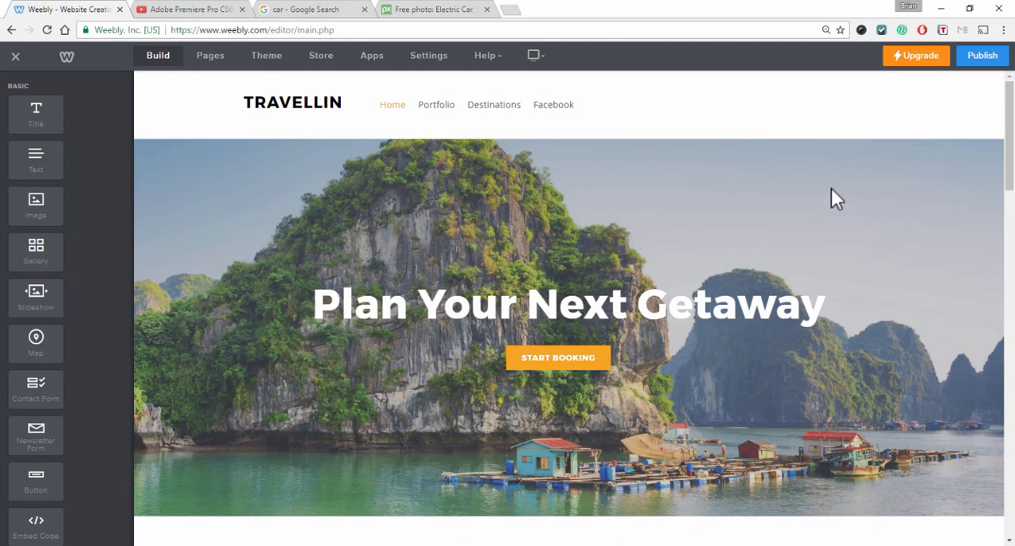
pyautogui.scroll(-1, 833, 199)
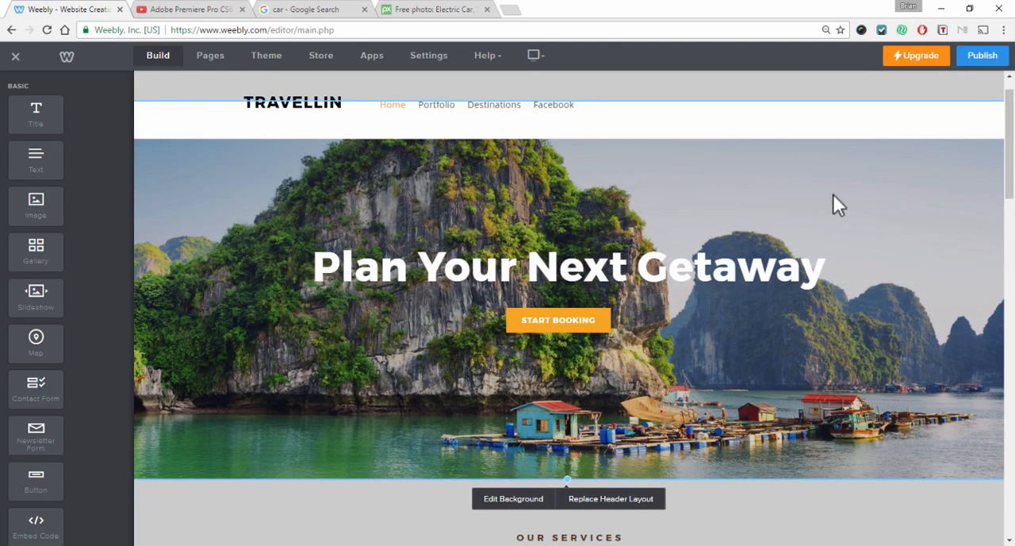
pyautogui.click(505, 501)
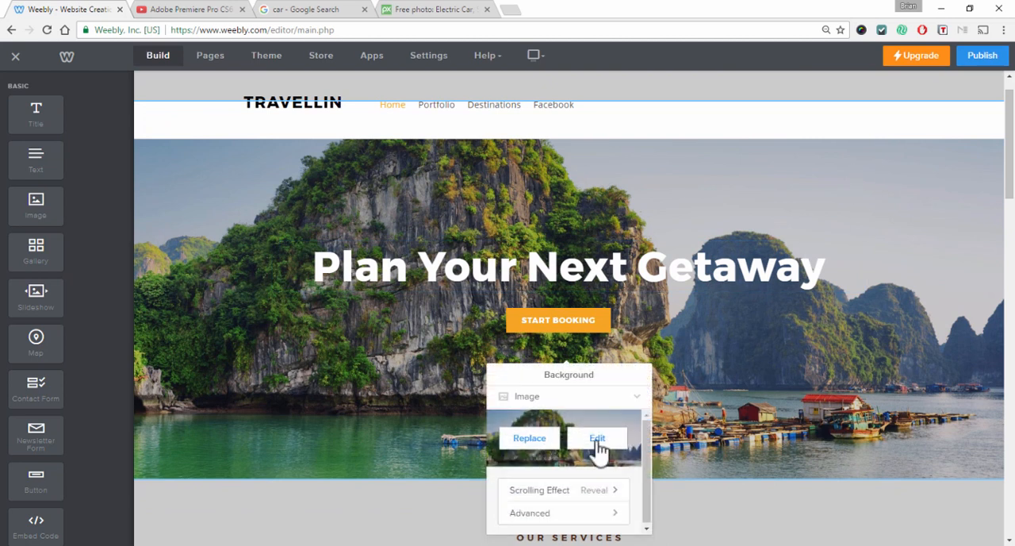
pyautogui.click(529, 452)
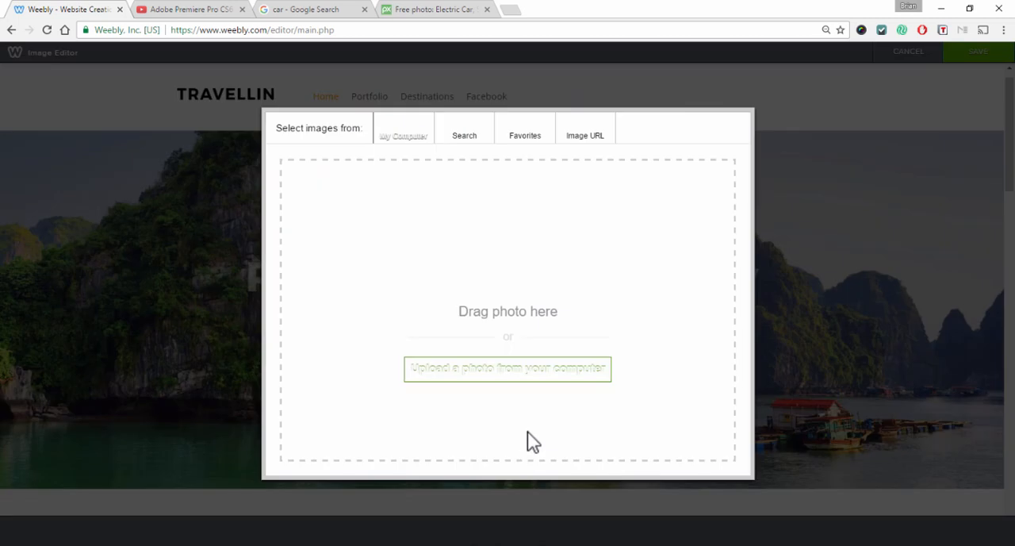
pyautogui.click(587, 148)
pyautogui.click(404, 141)
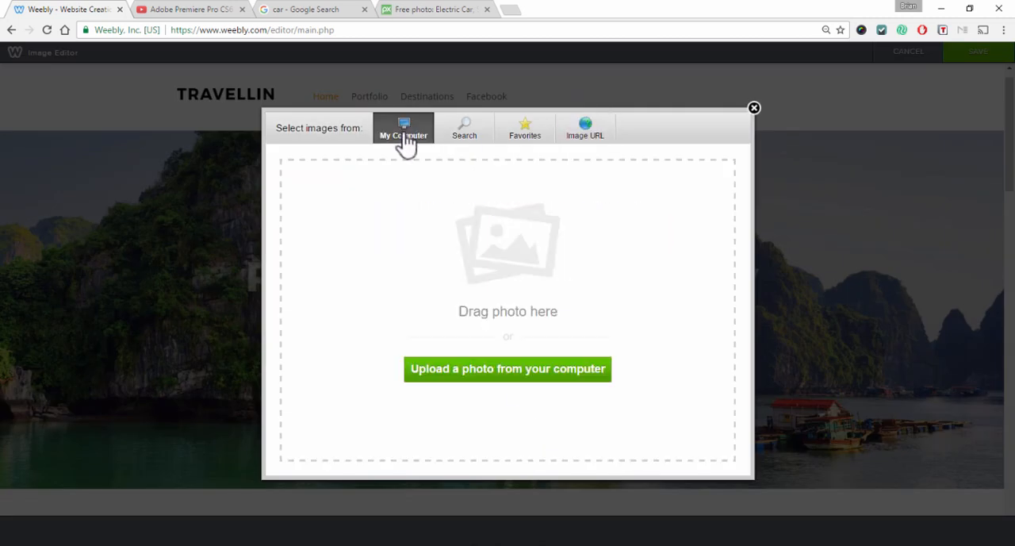
pyautogui.click(473, 380)
pyautogui.click(274, 115)
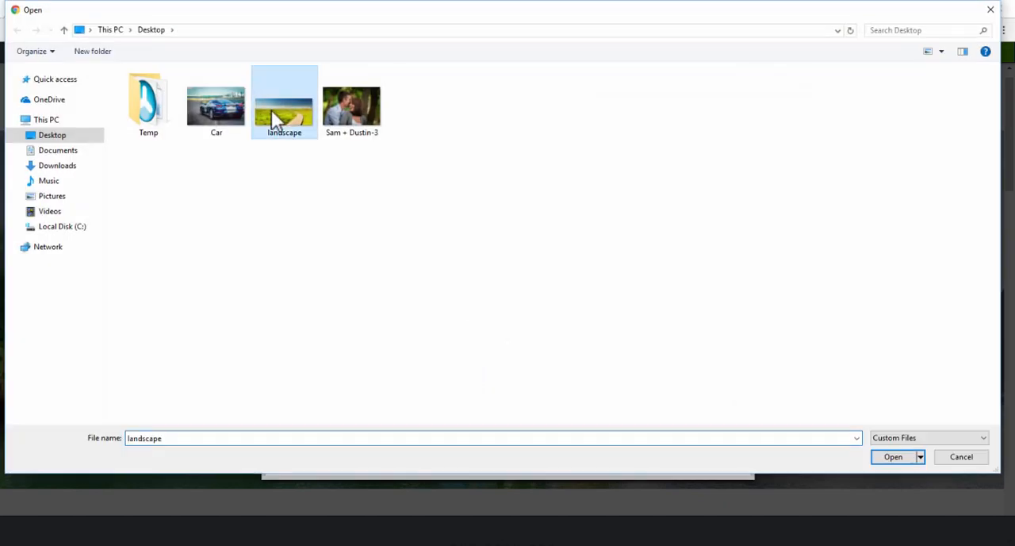
pyautogui.click(891, 457)
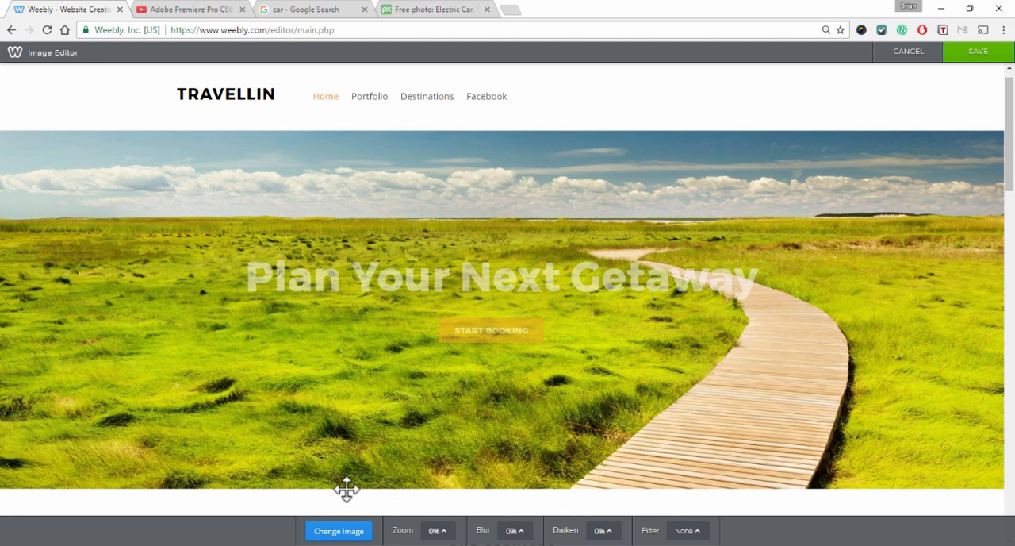
# Save the new header background image in the image editor
pyautogui.click(333, 532)
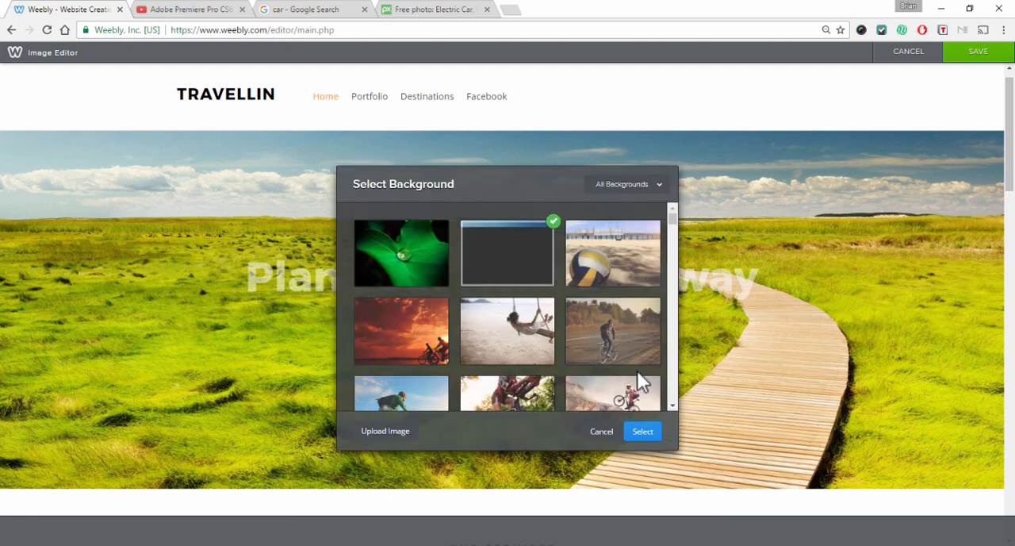
pyautogui.click(603, 431)
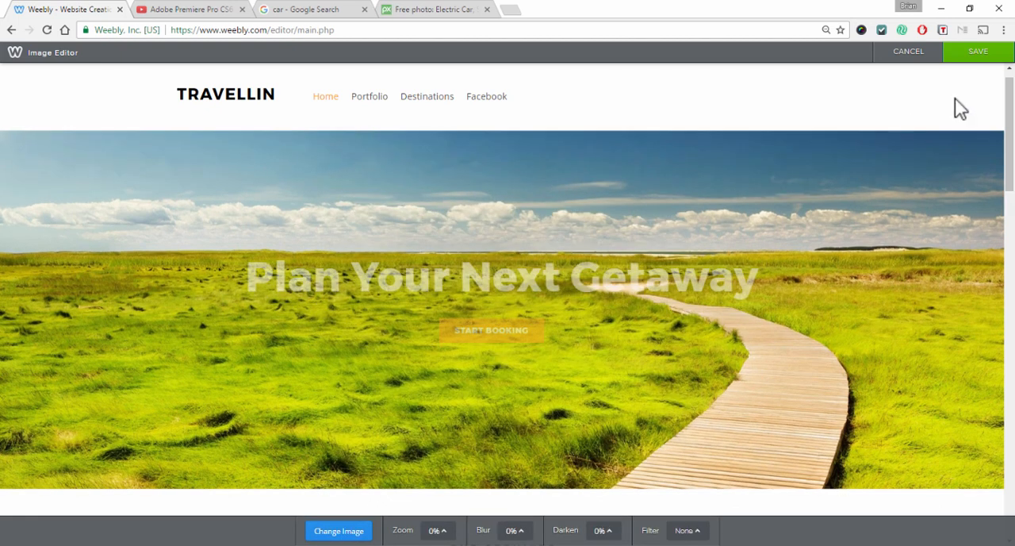
pyautogui.click(980, 53)
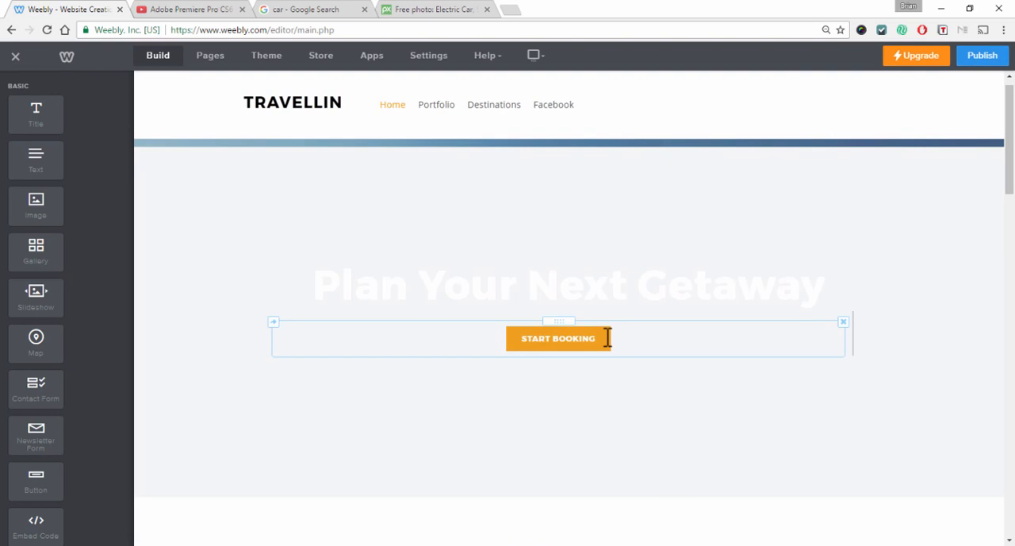
# Change the headline to "Plan Your Next Getaway Today"
pyautogui.scroll(-3, 766, 314)
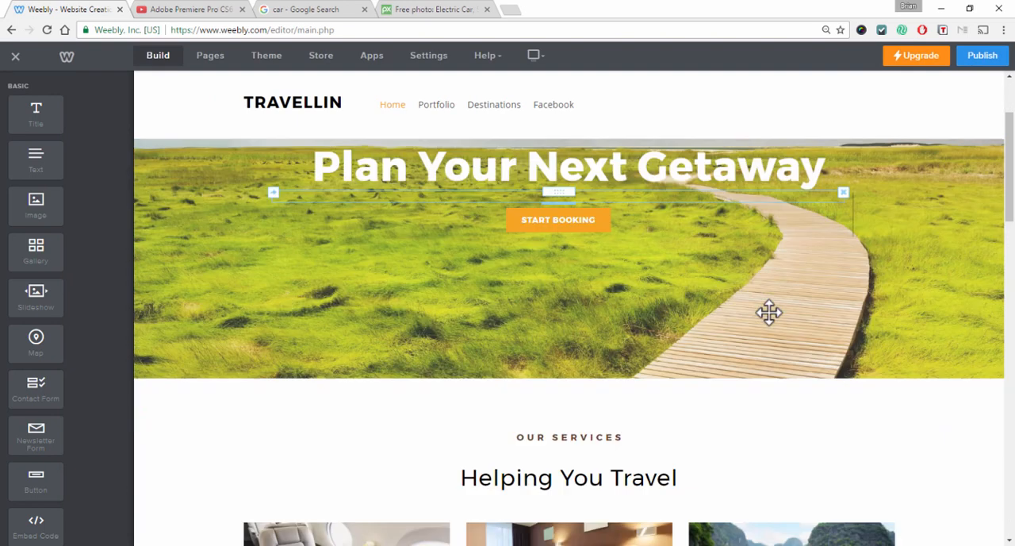
pyautogui.scroll(3, 678, 323)
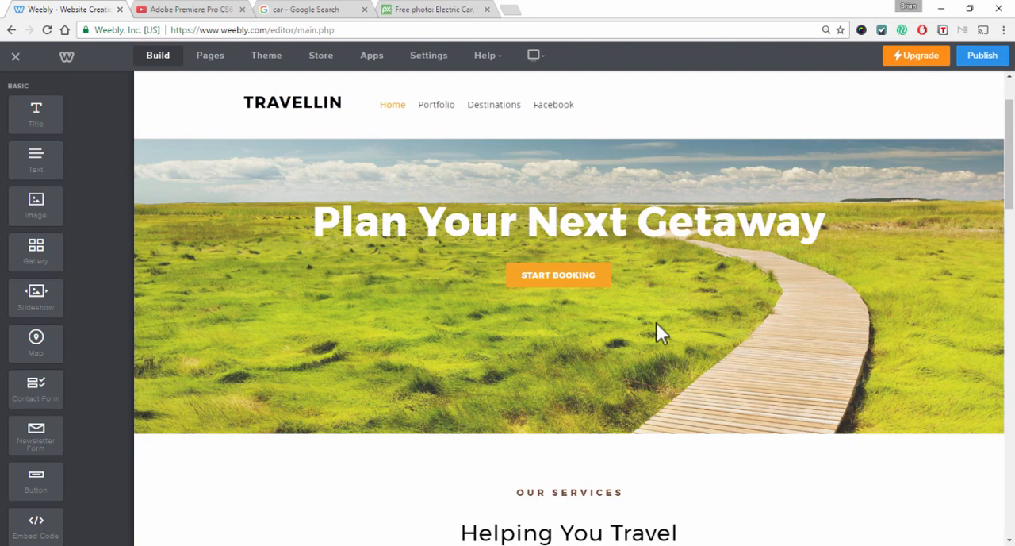
pyautogui.click(537, 301)
pyautogui.doubleClick(555, 303)
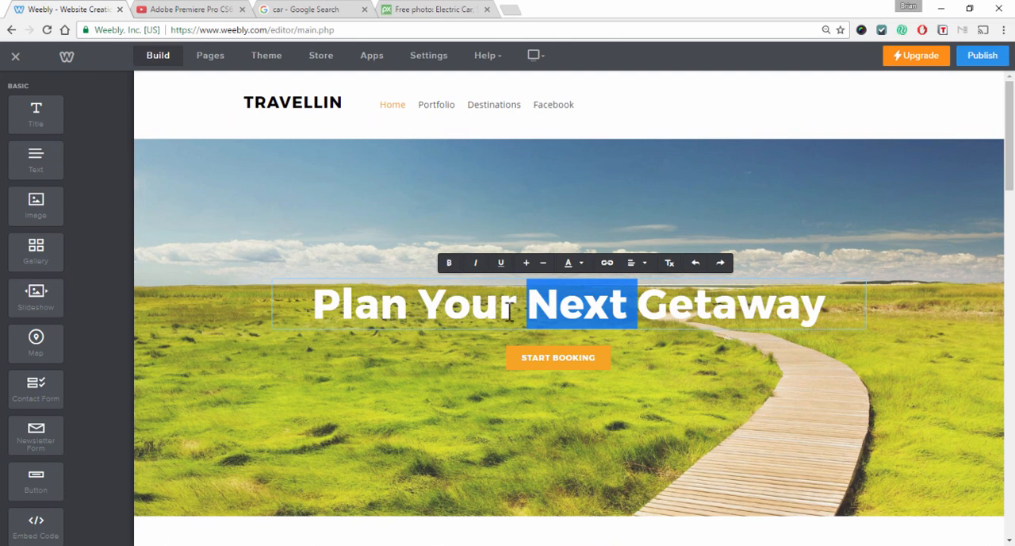
pyautogui.click(444, 304)
pyautogui.moveTo(301, 304); pyautogui.dragTo(841, 334)
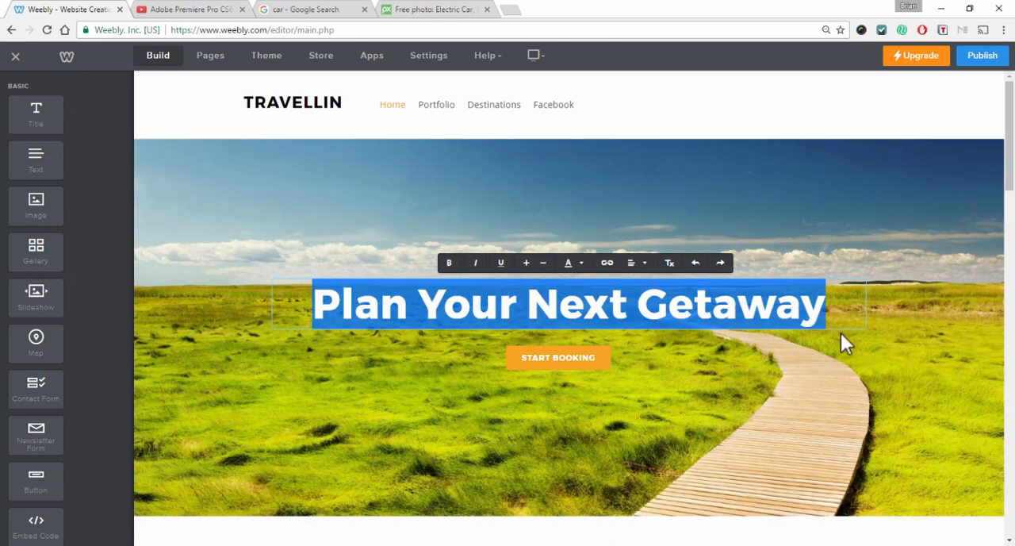
pyautogui.press('Right')
pyautogui.write('Today')
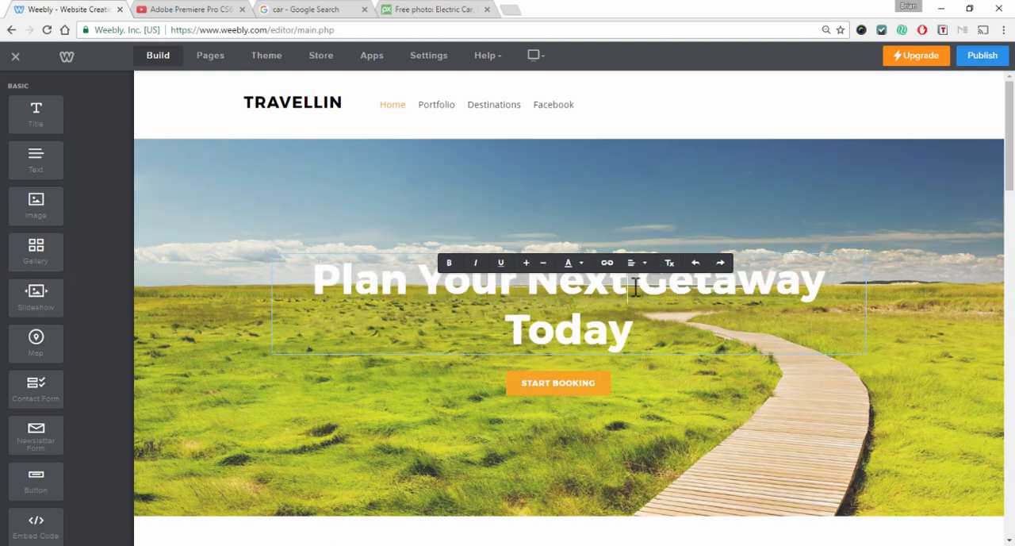
pyautogui.press('Delete')
pyautogui.press('Return')
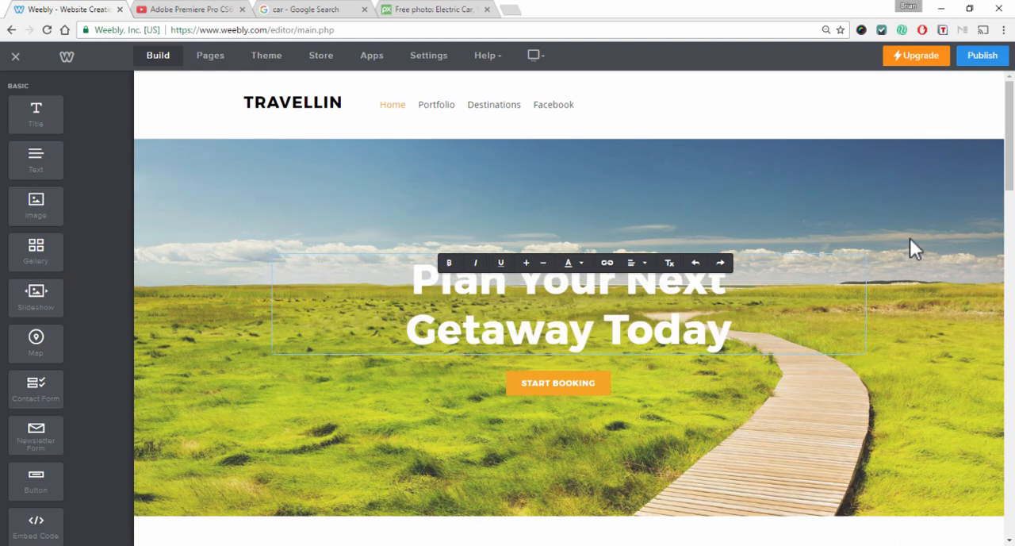
pyautogui.click(827, 121)
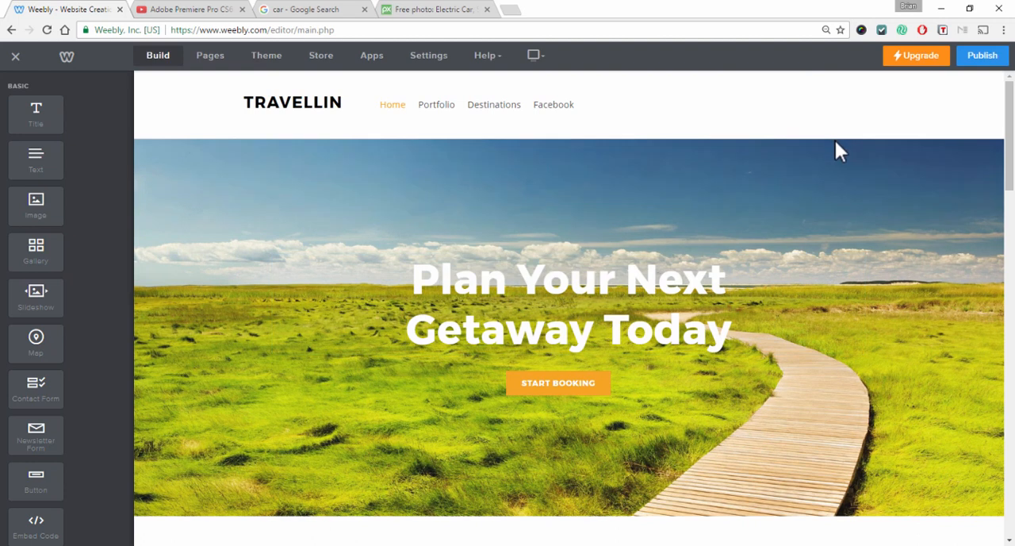
pyautogui.click(558, 397)
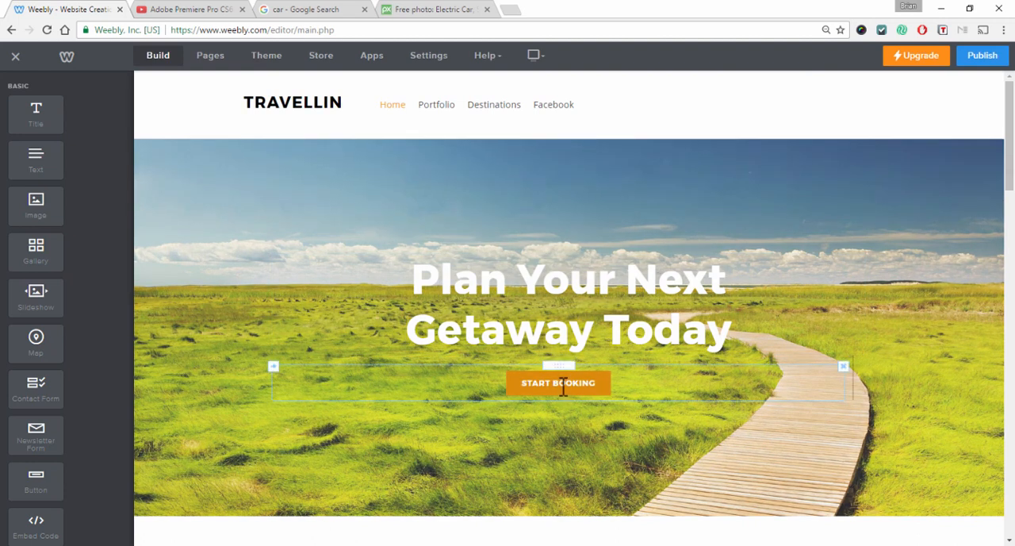
pyautogui.click(572, 384)
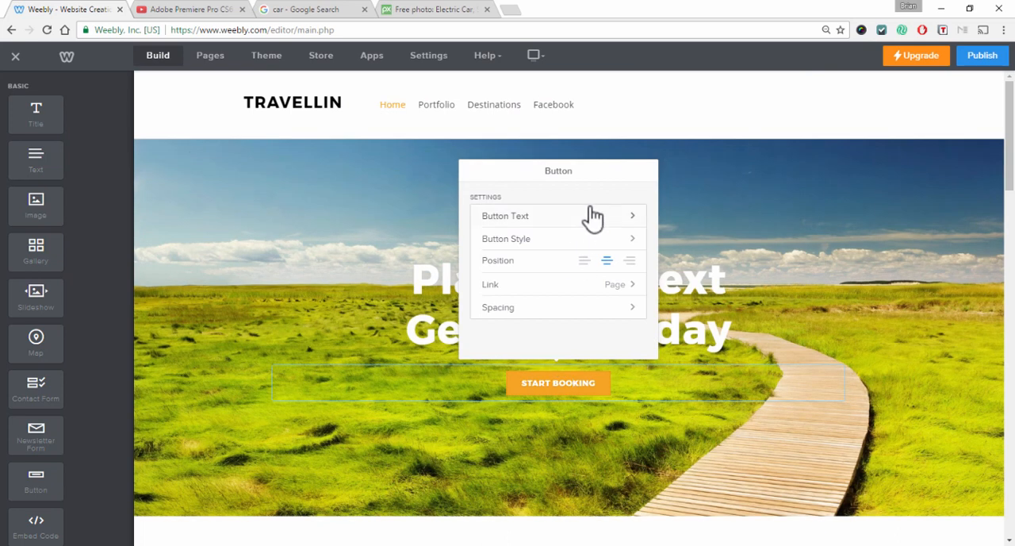
pyautogui.click(592, 217)
pyautogui.moveTo(564, 221); pyautogui.dragTo(469, 221)
pyautogui.click(448, 239)
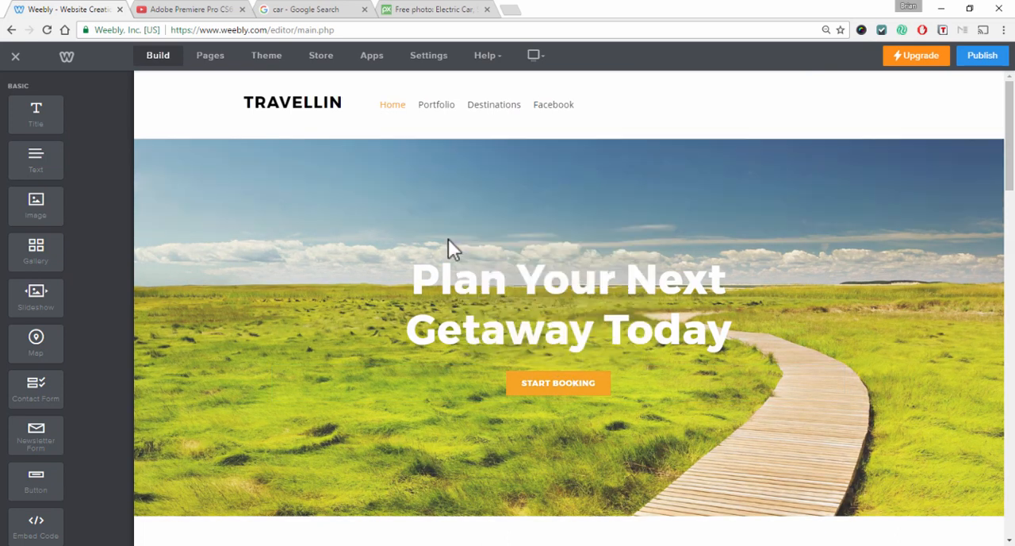
# Change the header button's text to "Email Me"
pyautogui.click(564, 387)
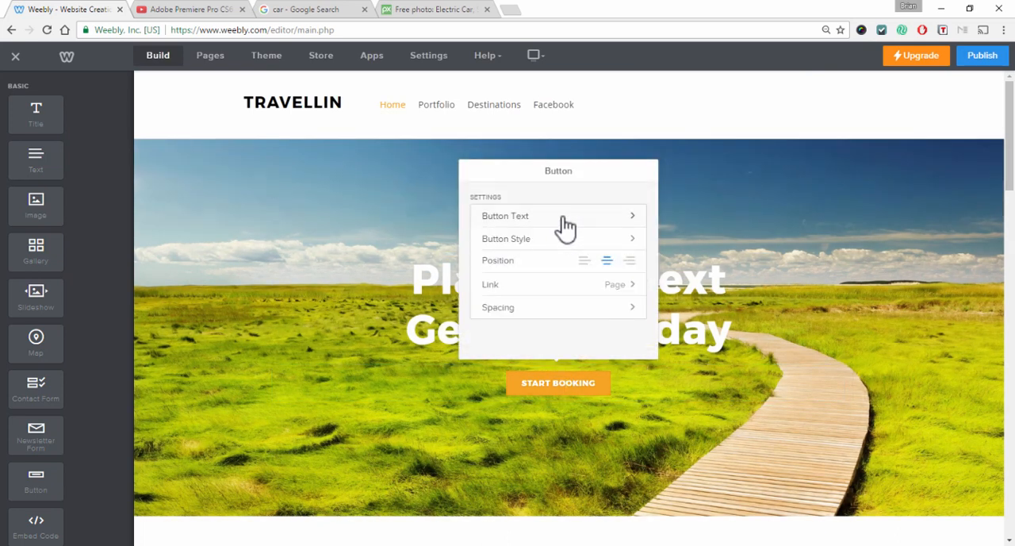
pyautogui.click(562, 217)
pyautogui.moveTo(514, 213); pyautogui.dragTo(470, 211)
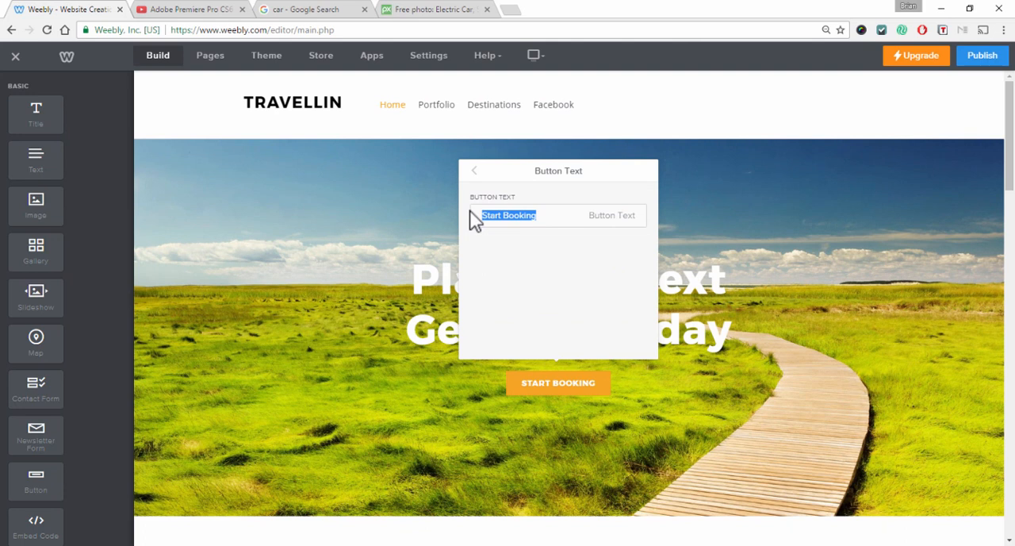
pyautogui.write('Email Me')
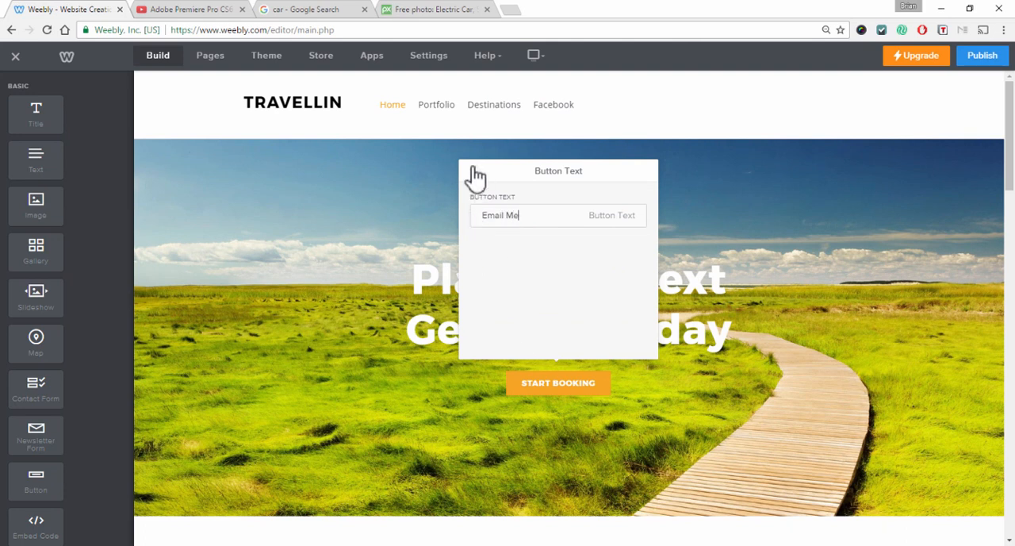
pyautogui.click(475, 172)
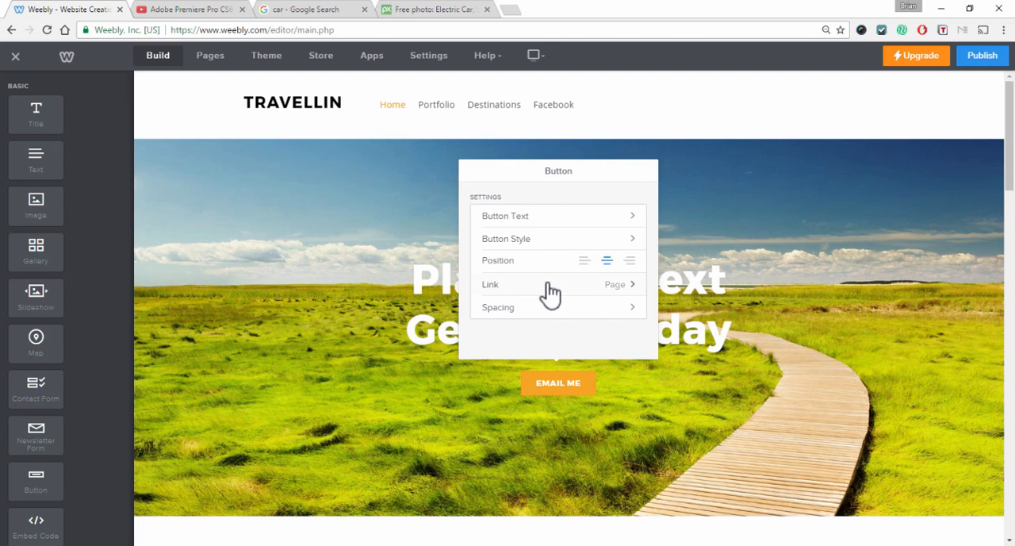
# Link the header button to the Portfolio page and enable opening it in a new window
pyautogui.click(550, 287)
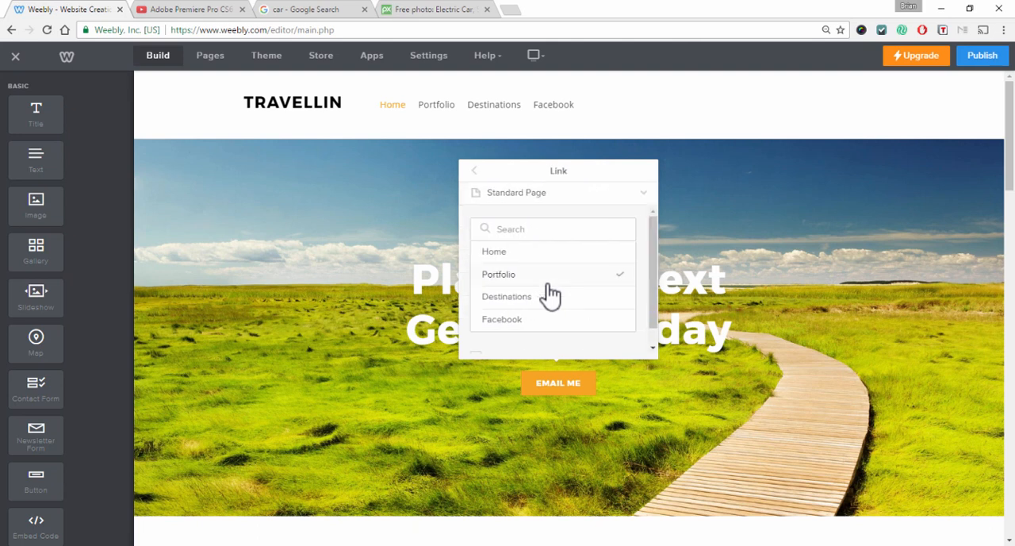
pyautogui.click(551, 300)
pyautogui.click(475, 171)
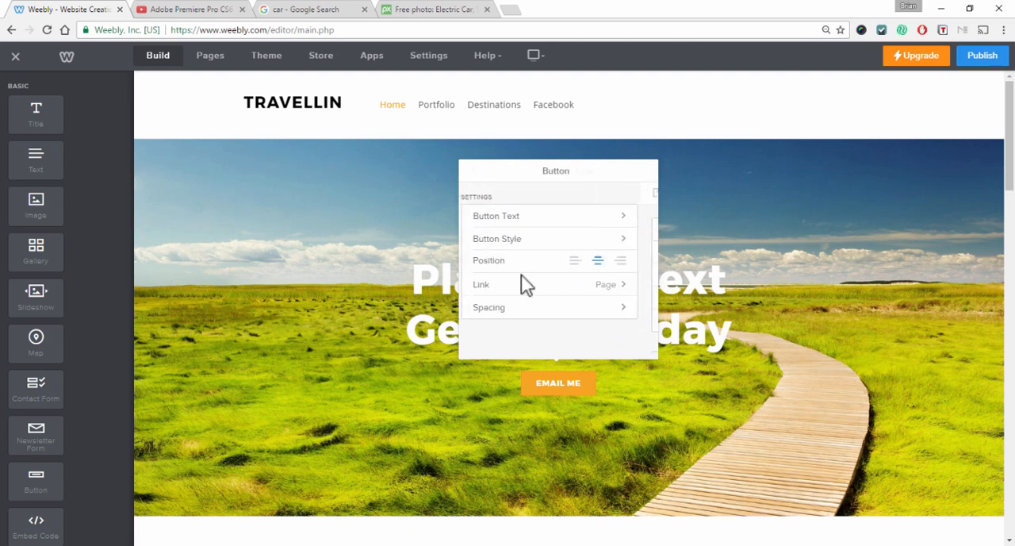
pyautogui.click(536, 286)
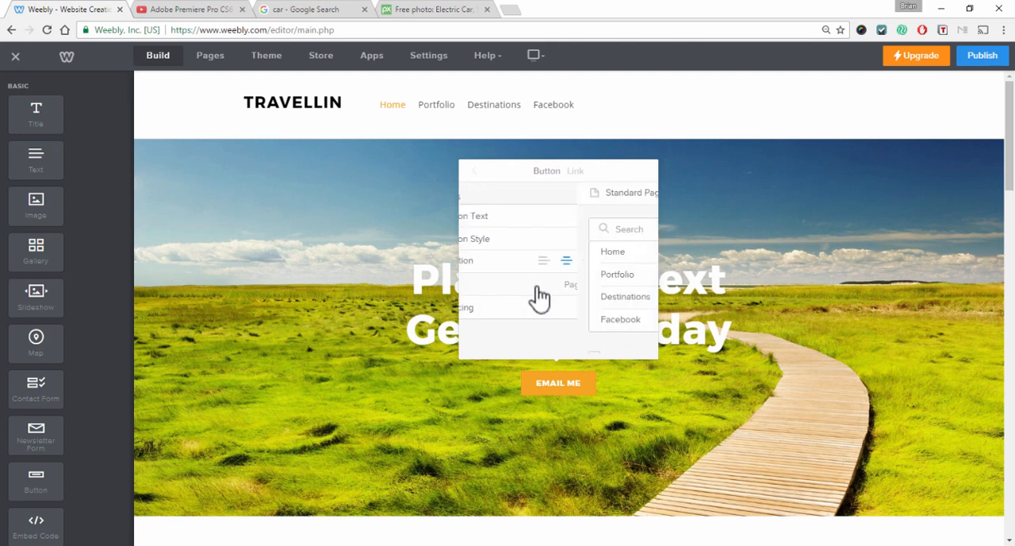
pyautogui.click(560, 251)
pyautogui.click(580, 272)
pyautogui.scroll(-2, 582, 273)
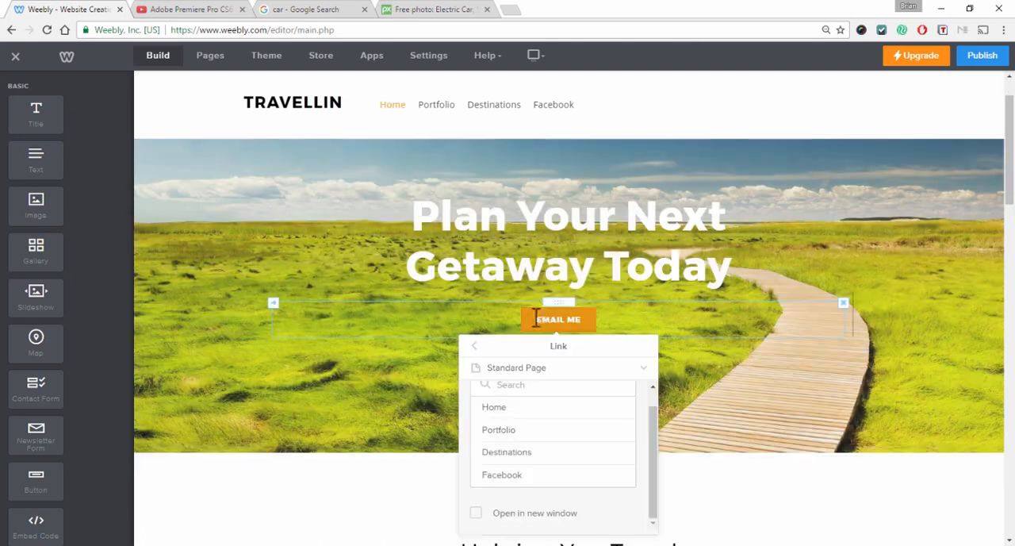
pyautogui.click(500, 513)
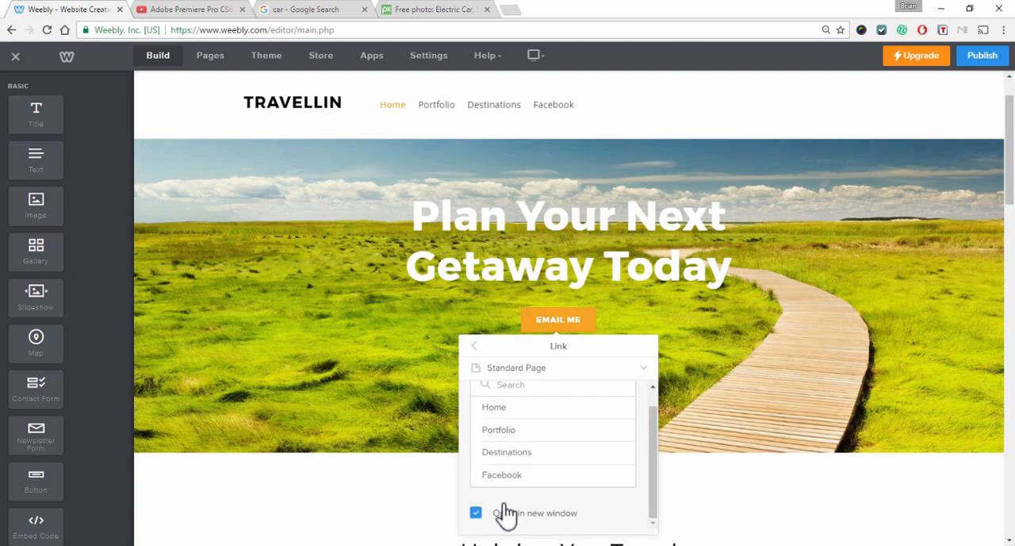
# Browse the button's other link types such as Email and Website URL, then close the button settings
pyautogui.click(489, 369)
pyautogui.scroll(-3, 544, 378)
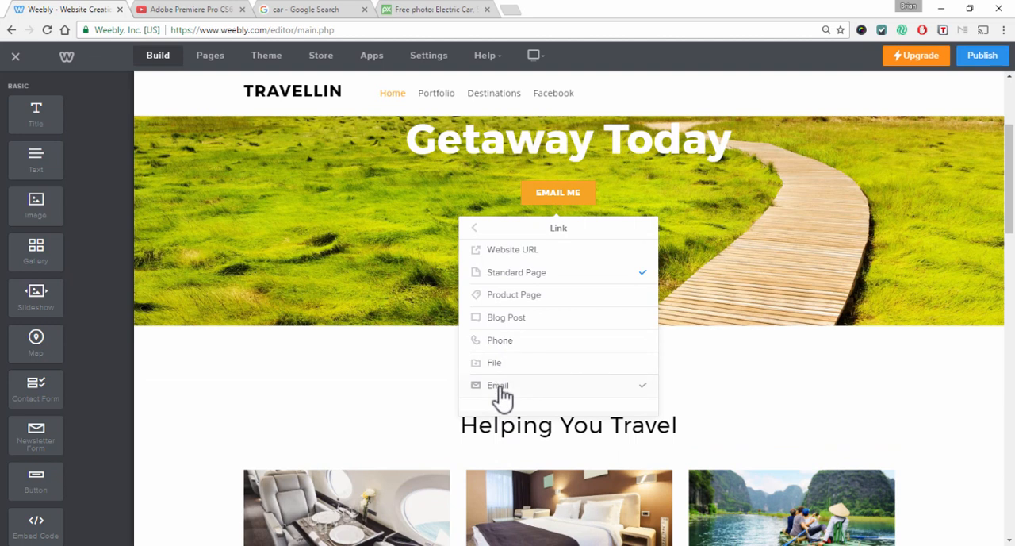
pyautogui.click(499, 389)
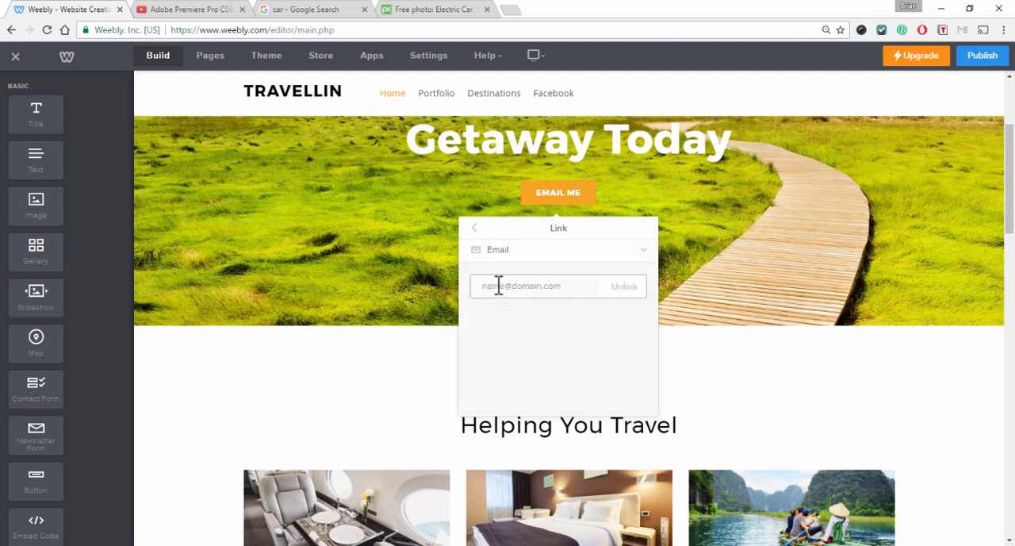
pyautogui.click(481, 249)
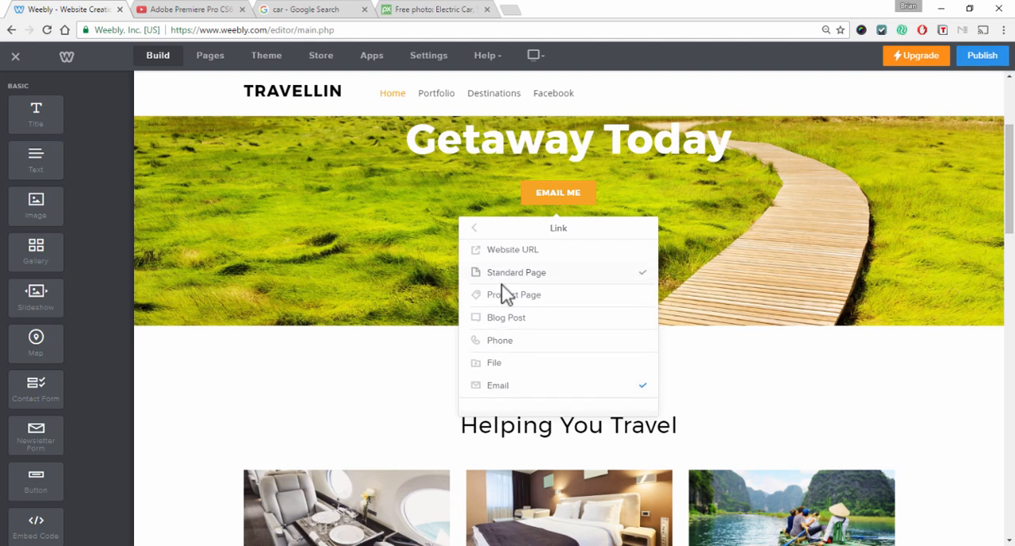
pyautogui.click(512, 251)
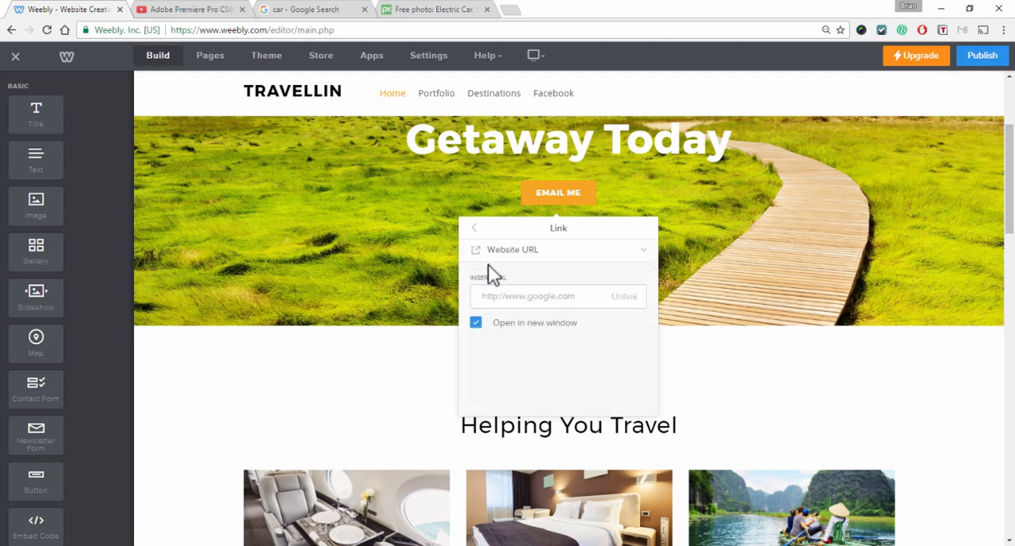
pyautogui.click(490, 252)
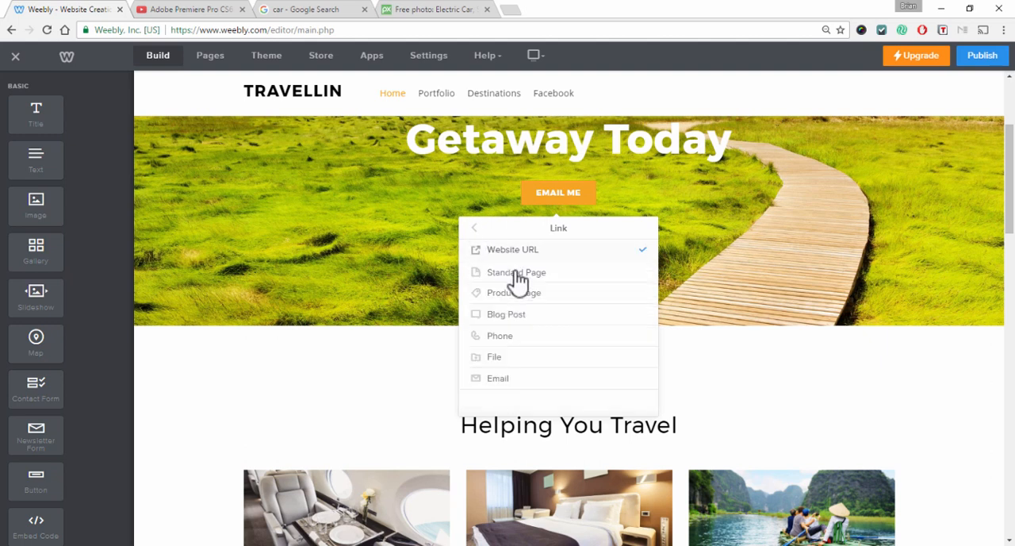
pyautogui.click(473, 228)
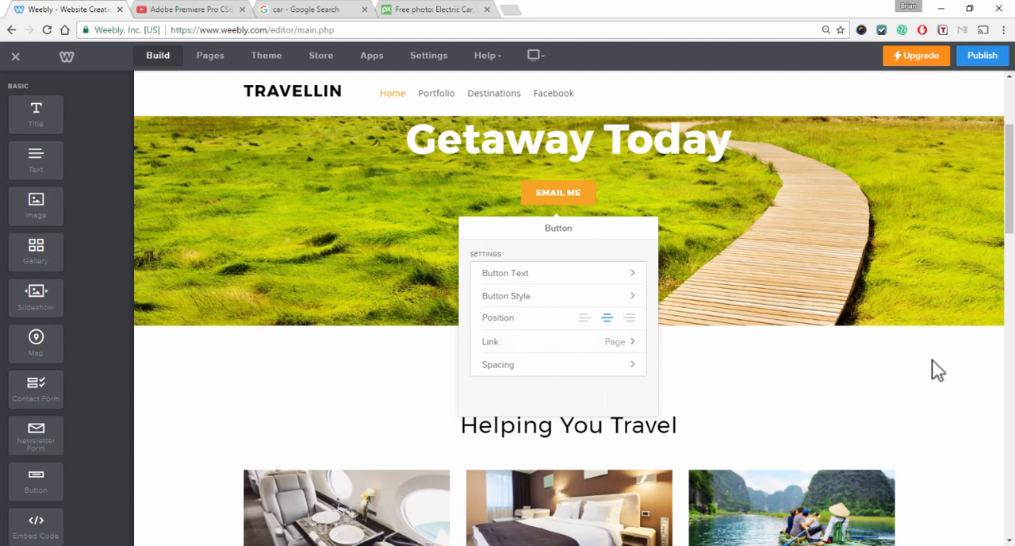
pyautogui.click(940, 381)
# Delete the SMART TOOLS label and the Price Alerts box from the Make Your Search Easier section
pyautogui.scroll(3, 942, 387)
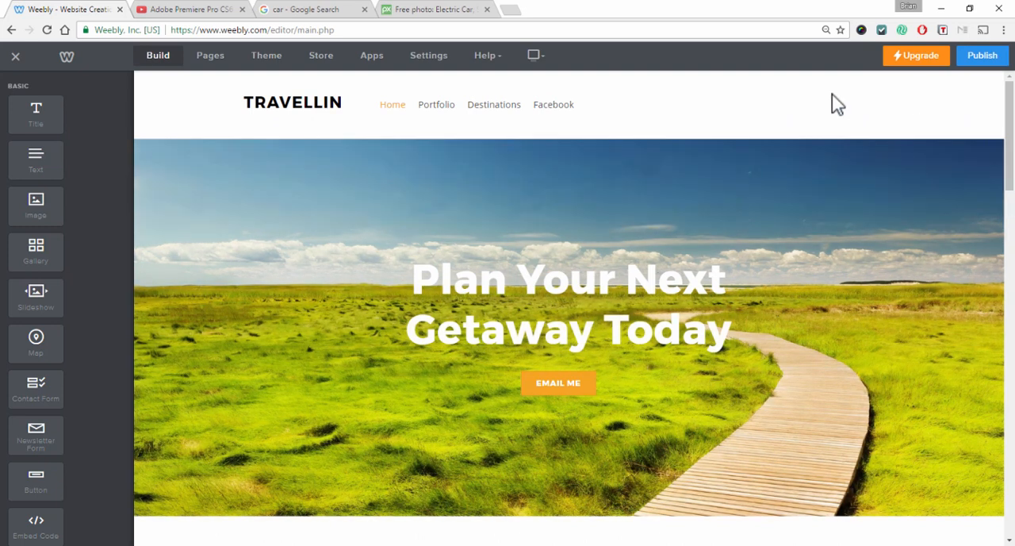
pyautogui.scroll(-3, 825, 135)
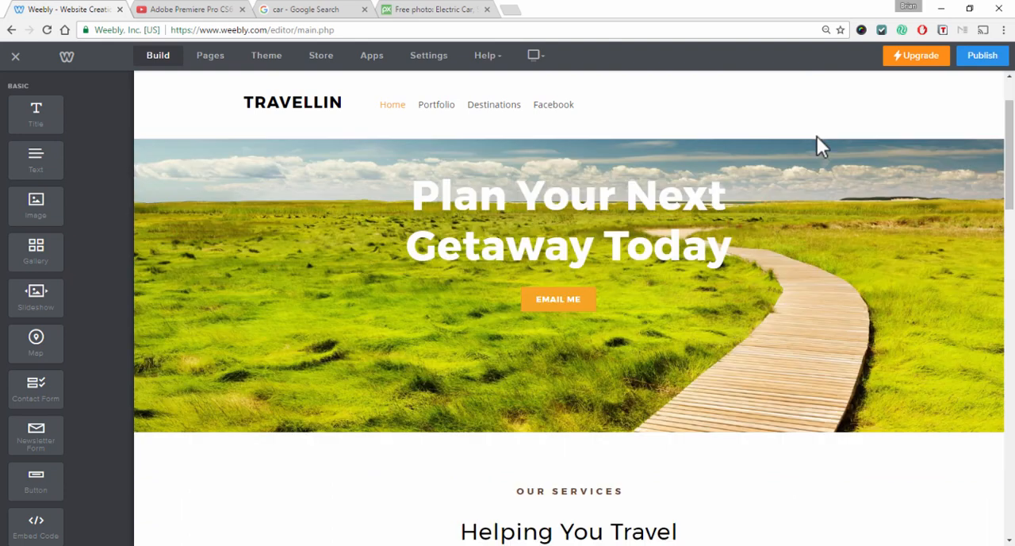
pyautogui.scroll(-2, 910, 326)
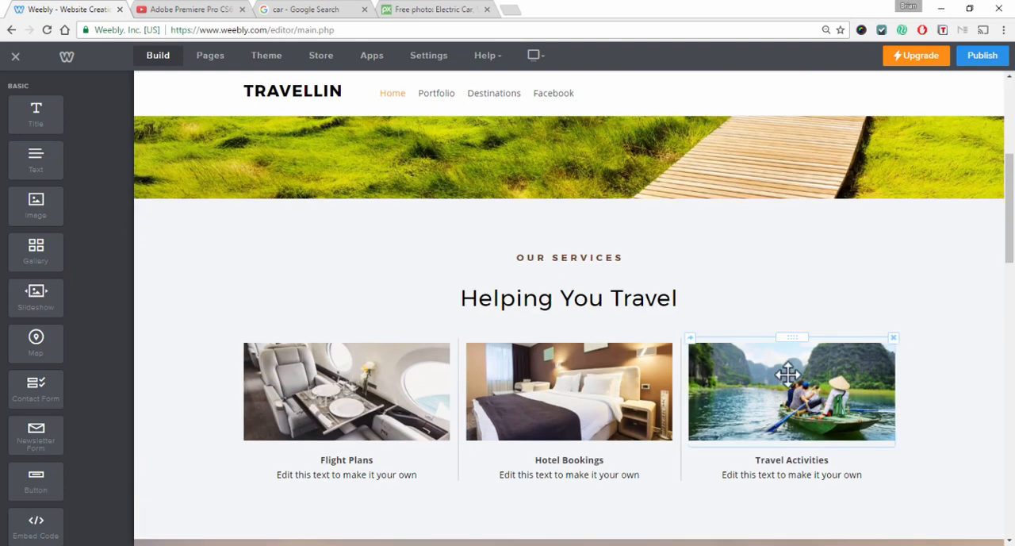
pyautogui.scroll(-4, 776, 349)
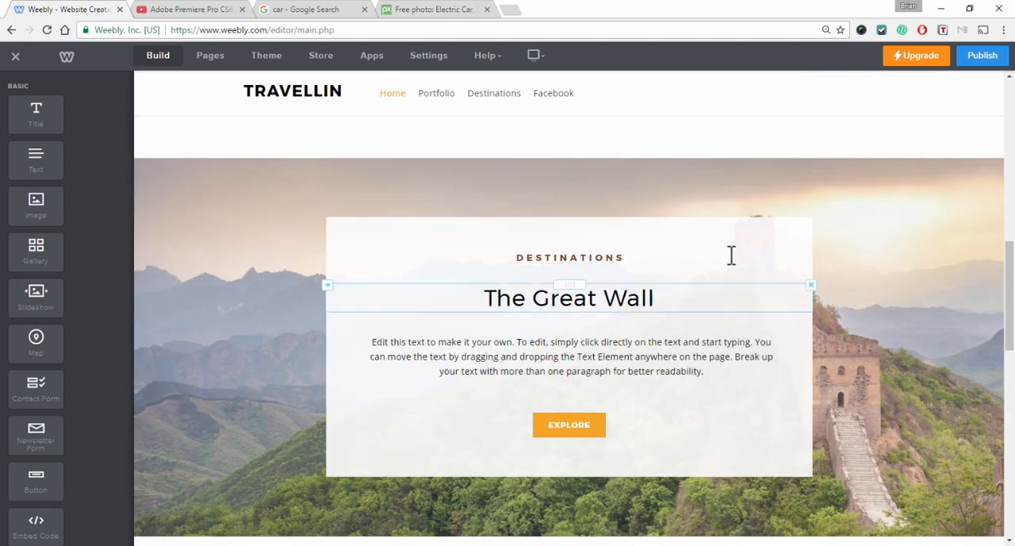
pyautogui.scroll(-7, 728, 247)
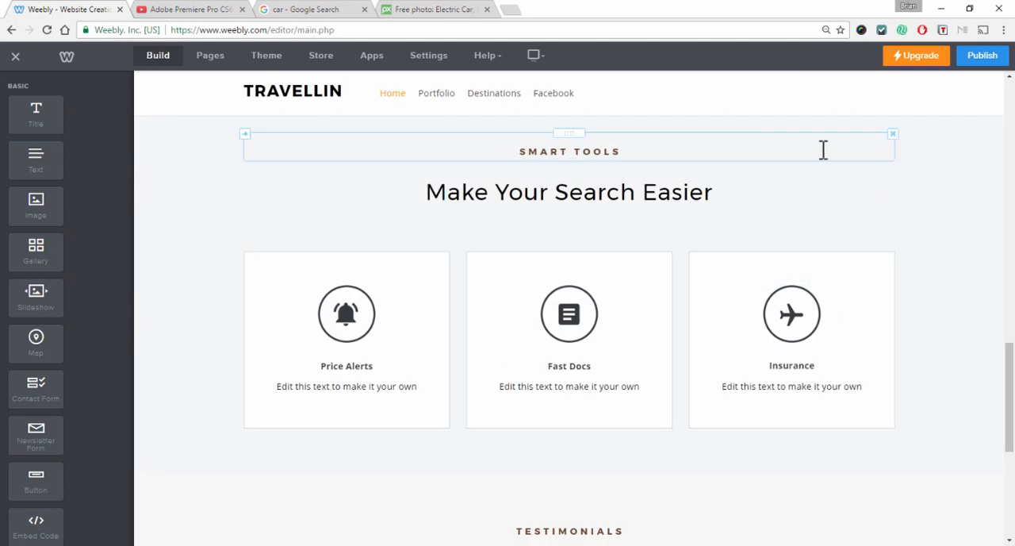
pyautogui.click(892, 135)
pyautogui.click(867, 101)
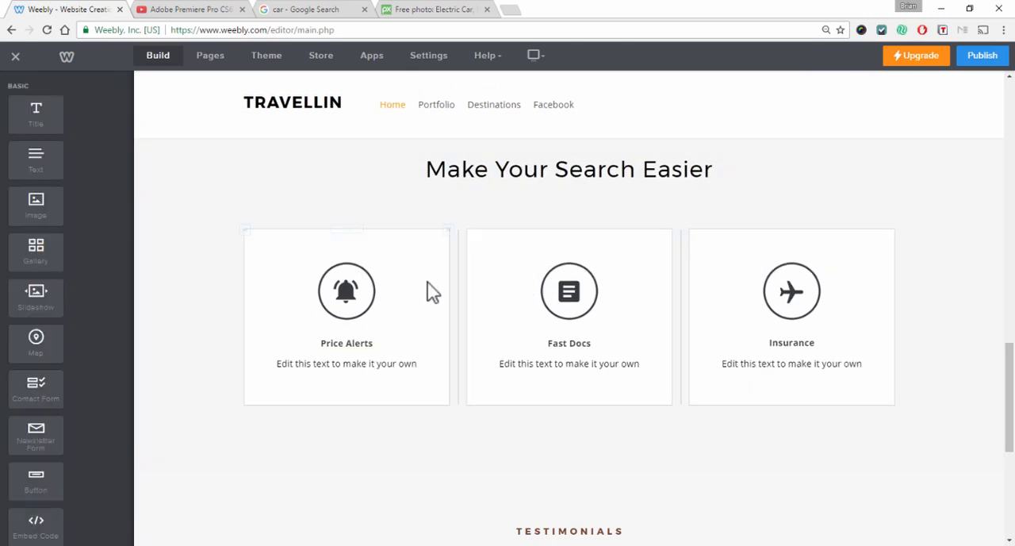
pyautogui.click(448, 230)
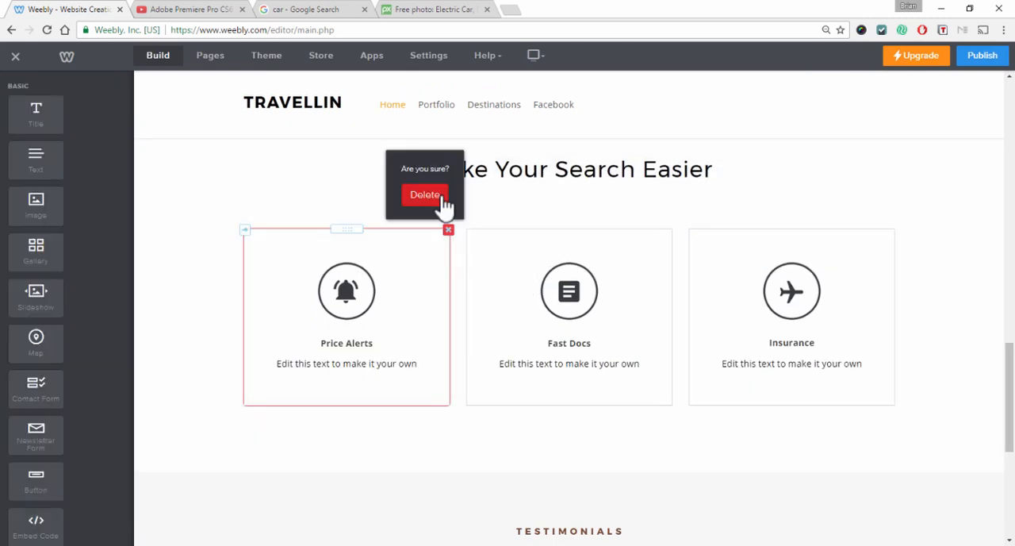
pyautogui.click(423, 196)
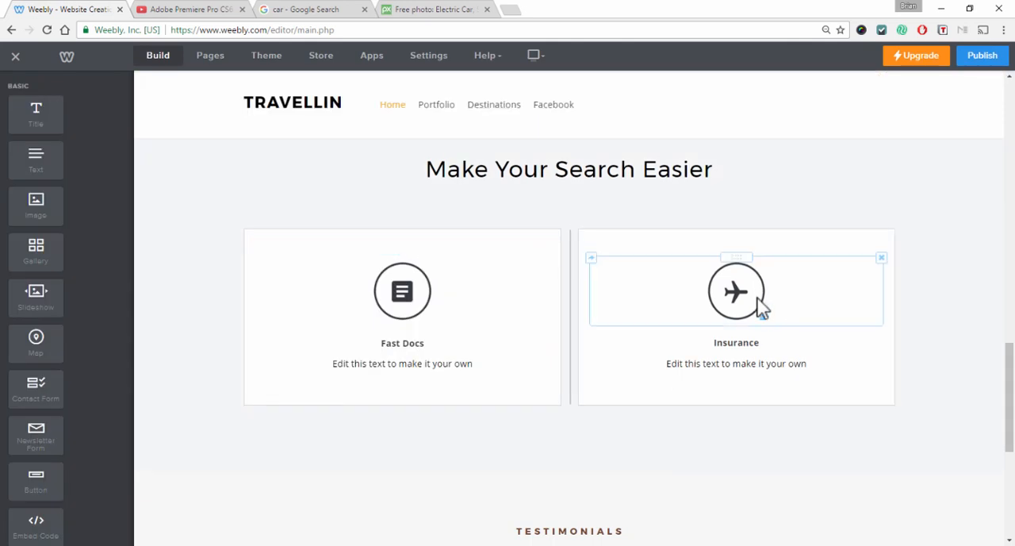
# Add a new standard page named Test and toggle its Hide in Navigation option
pyautogui.scroll(15, 757, 310)
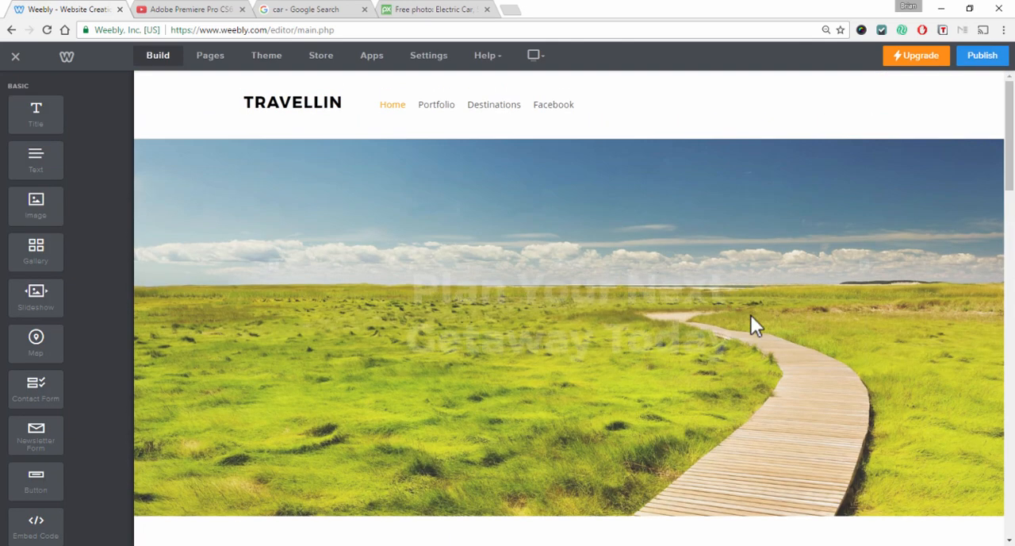
pyautogui.scroll(-3, 751, 314)
pyautogui.scroll(-2, 741, 373)
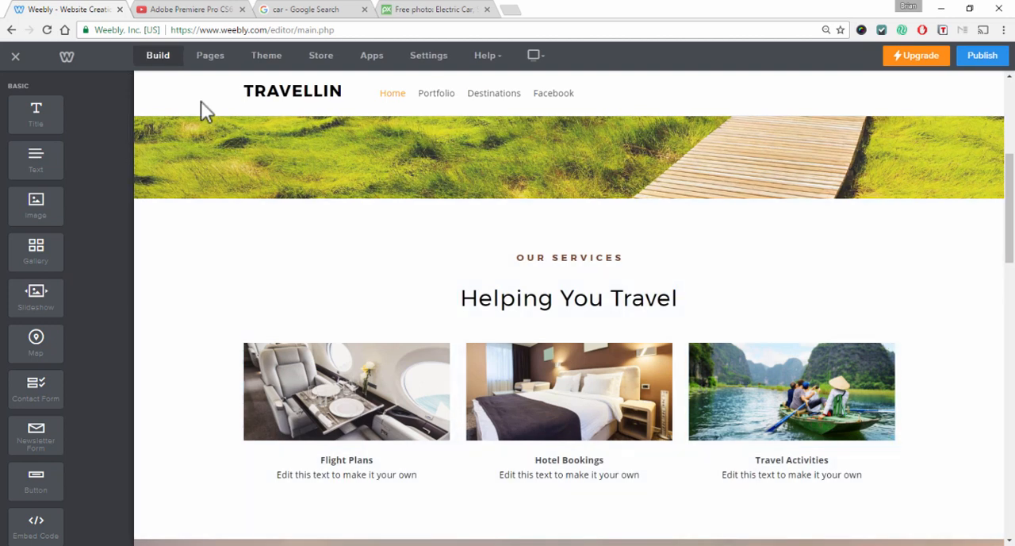
pyautogui.click(210, 55)
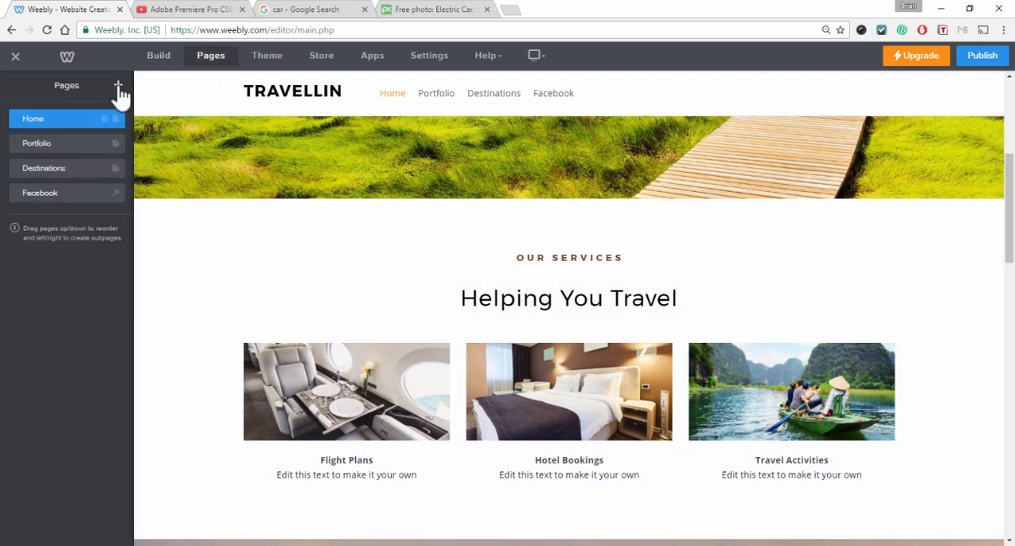
pyautogui.click(119, 87)
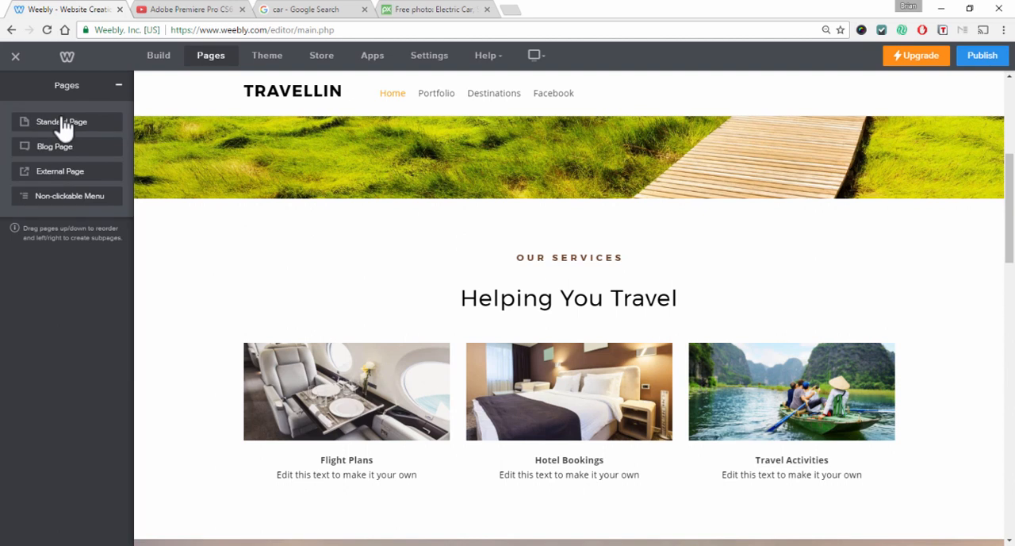
pyautogui.click(61, 123)
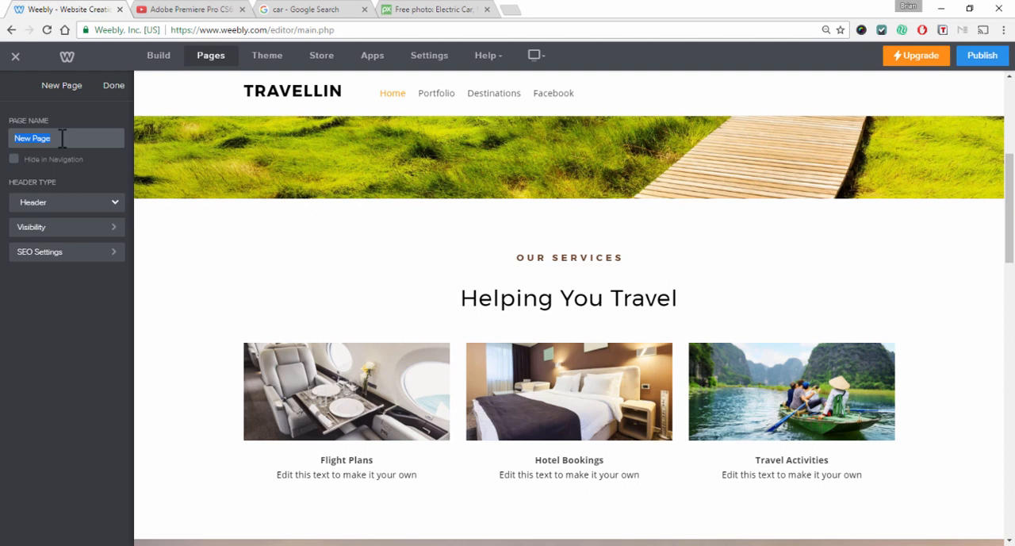
pyautogui.write('Test')
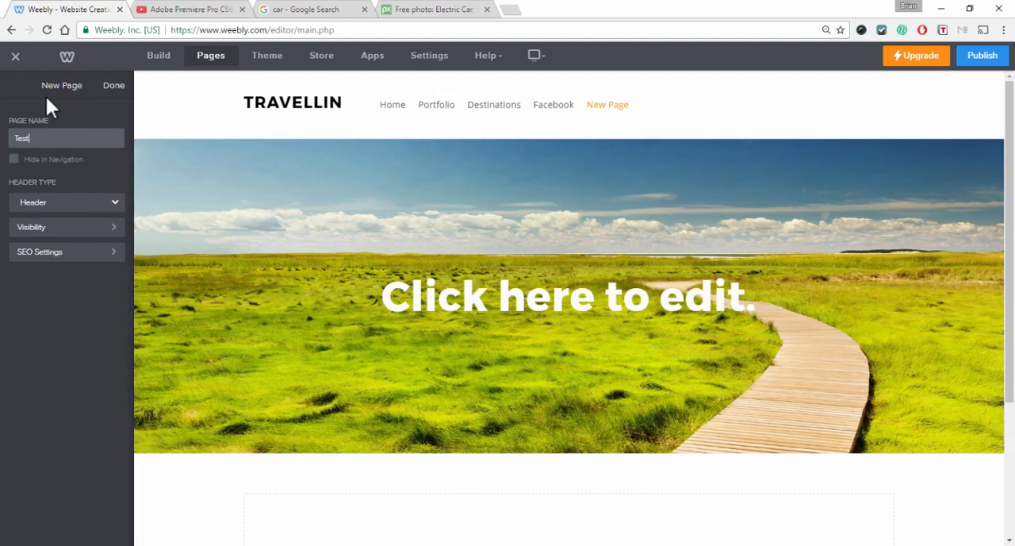
pyautogui.click(119, 91)
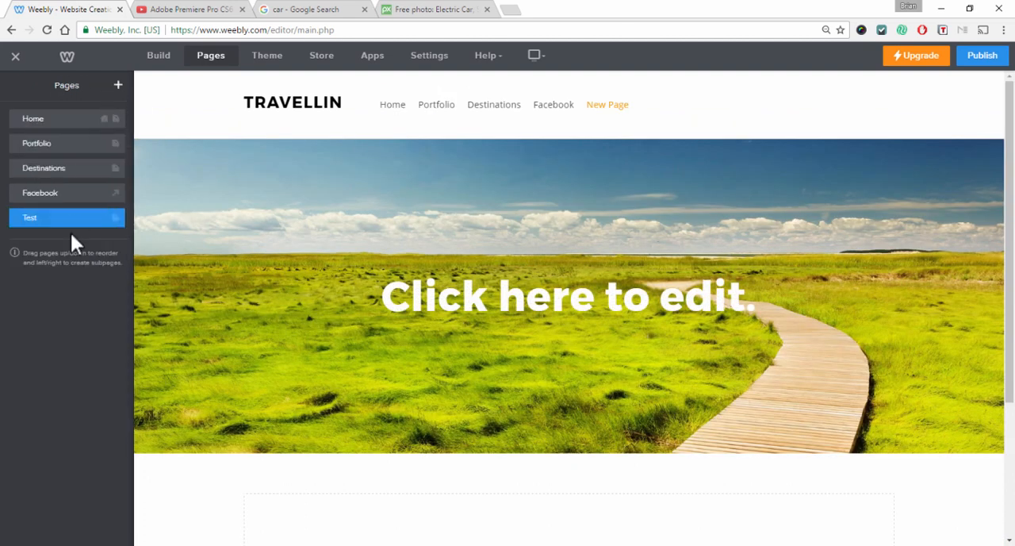
pyautogui.click(73, 219)
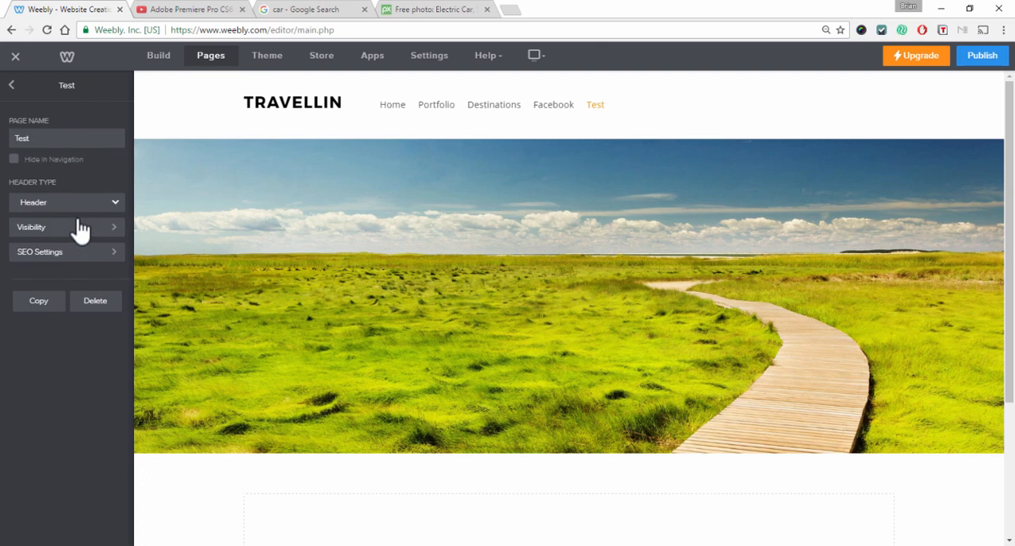
pyautogui.click(43, 161)
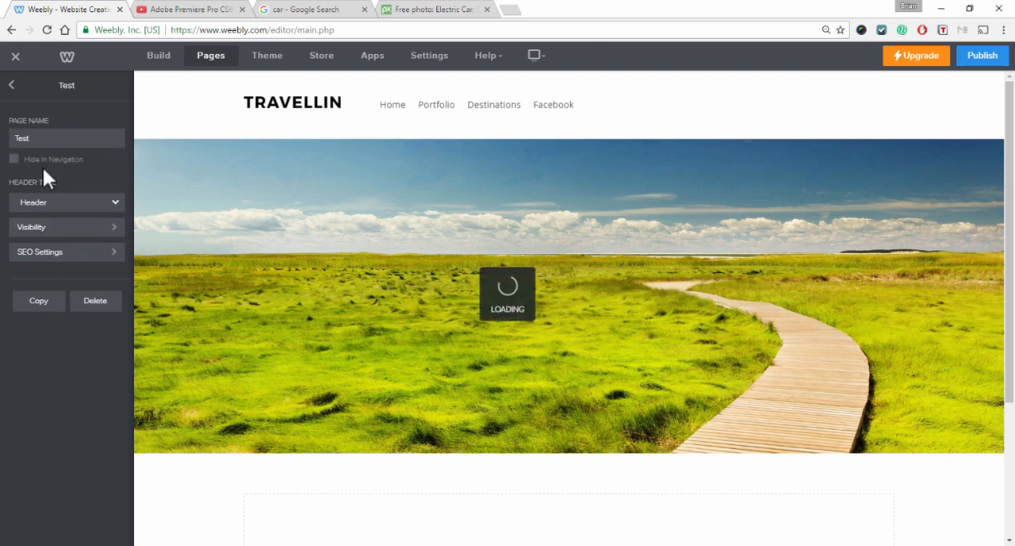
# Replace the Test page's header with the 'The Ferrari of Bikes' layout, deleting the old header content
pyautogui.click(13, 86)
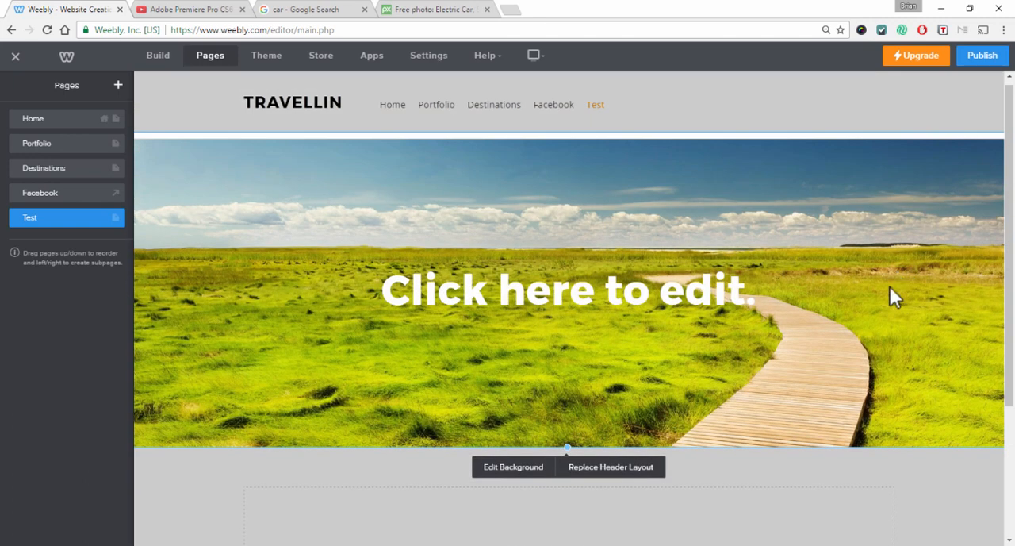
pyautogui.click(606, 468)
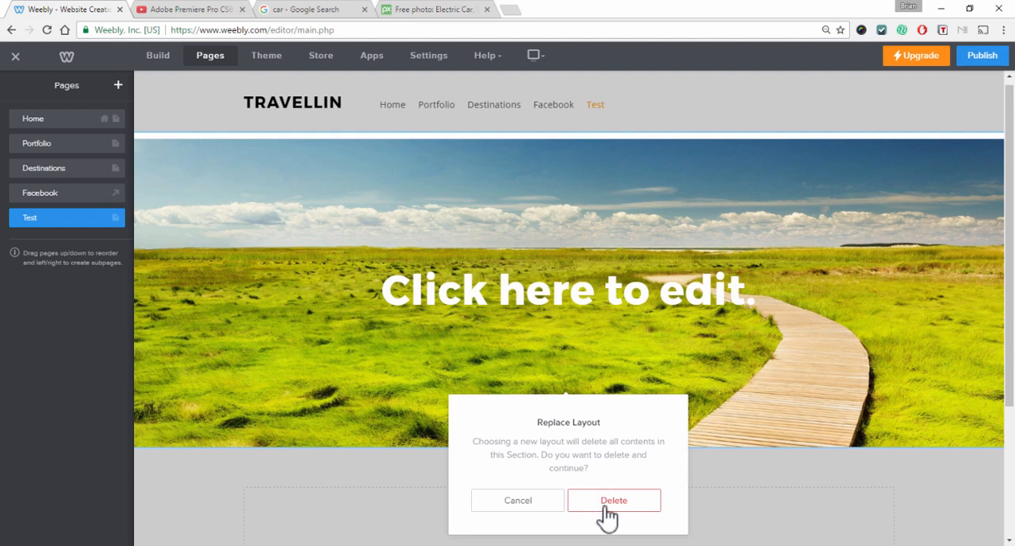
pyautogui.click(611, 501)
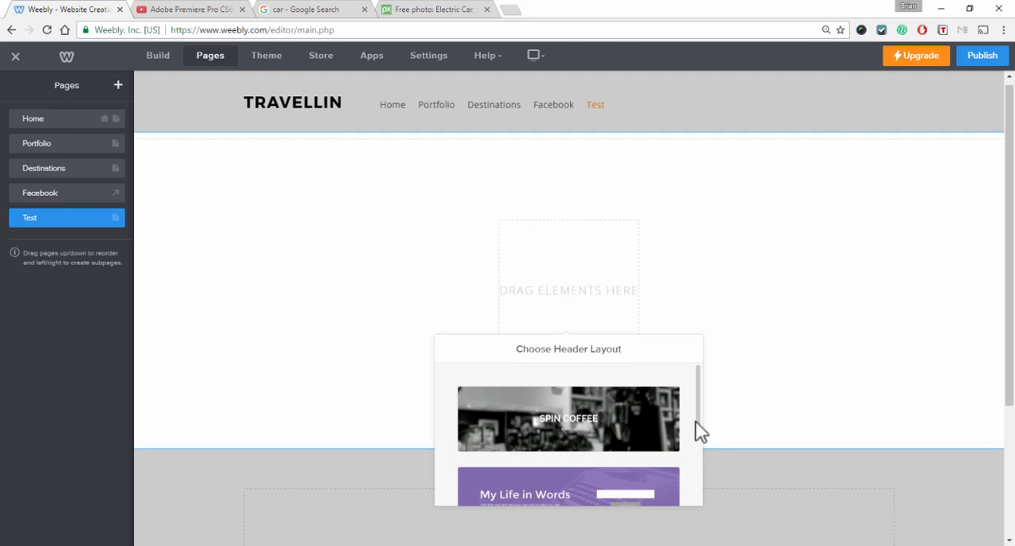
pyautogui.moveTo(696, 421); pyautogui.dragTo(696, 444)
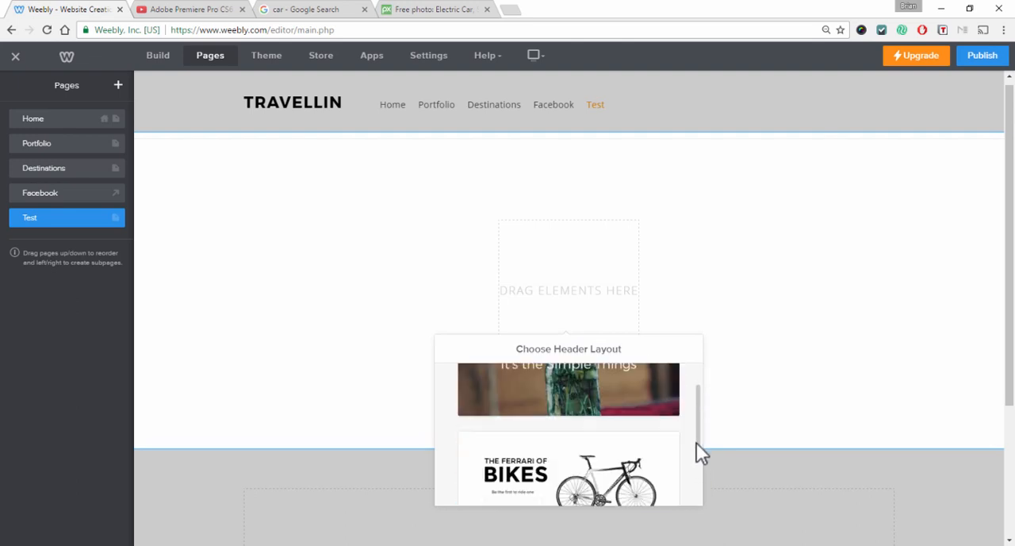
pyautogui.click(565, 400)
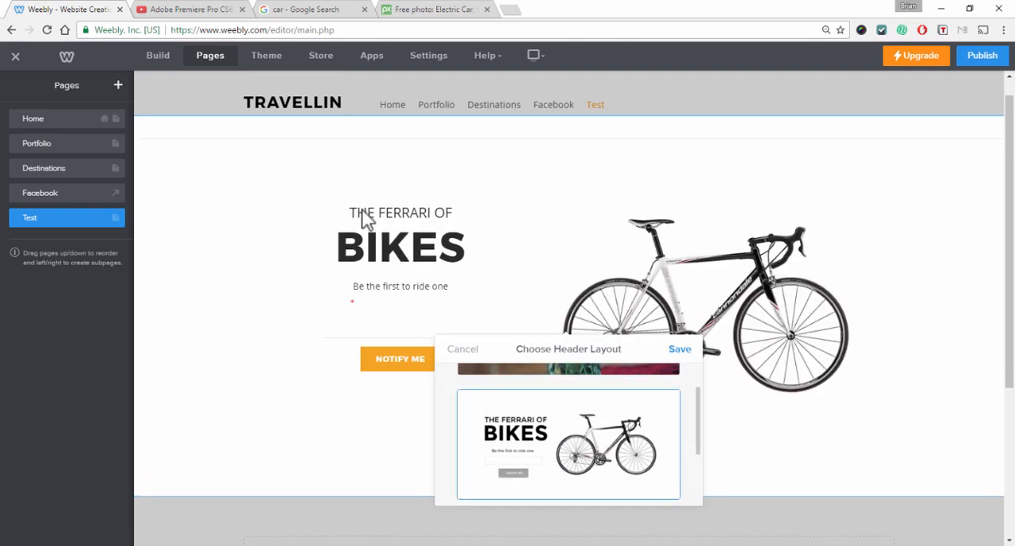
pyautogui.click(680, 351)
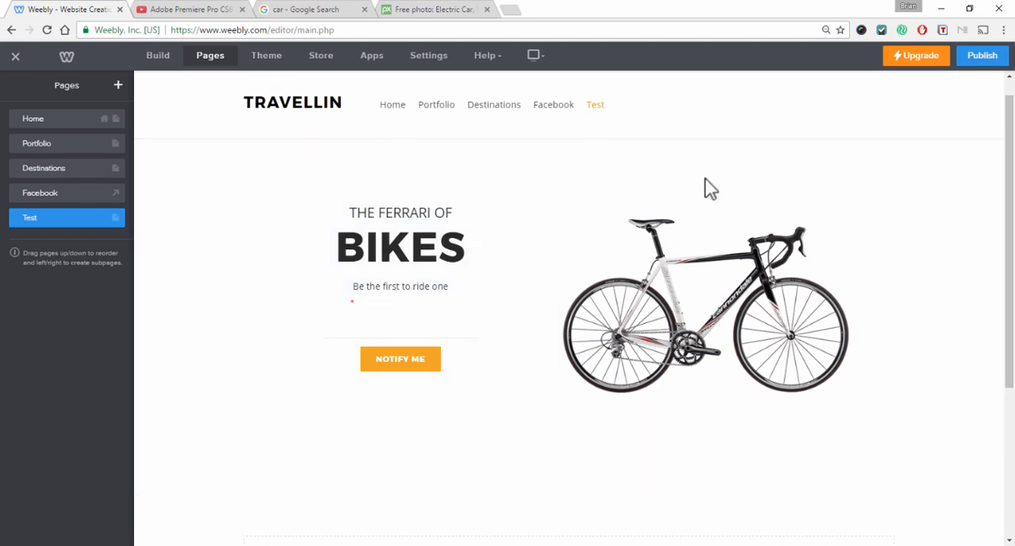
# Add a My Work title and the paragraph 'Click the video below to see my work.' to the section below the header
pyautogui.scroll(-3, 777, 170)
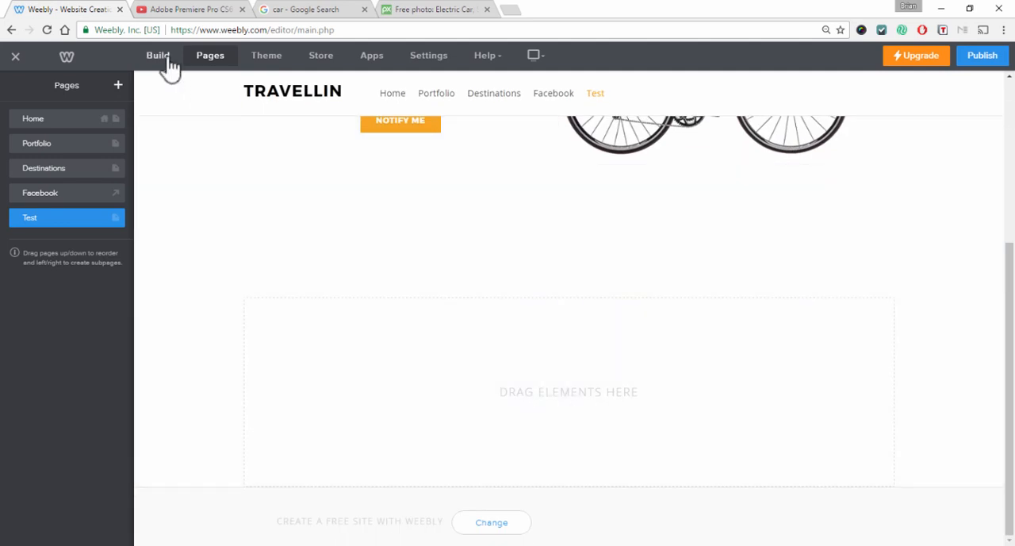
pyautogui.click(166, 65)
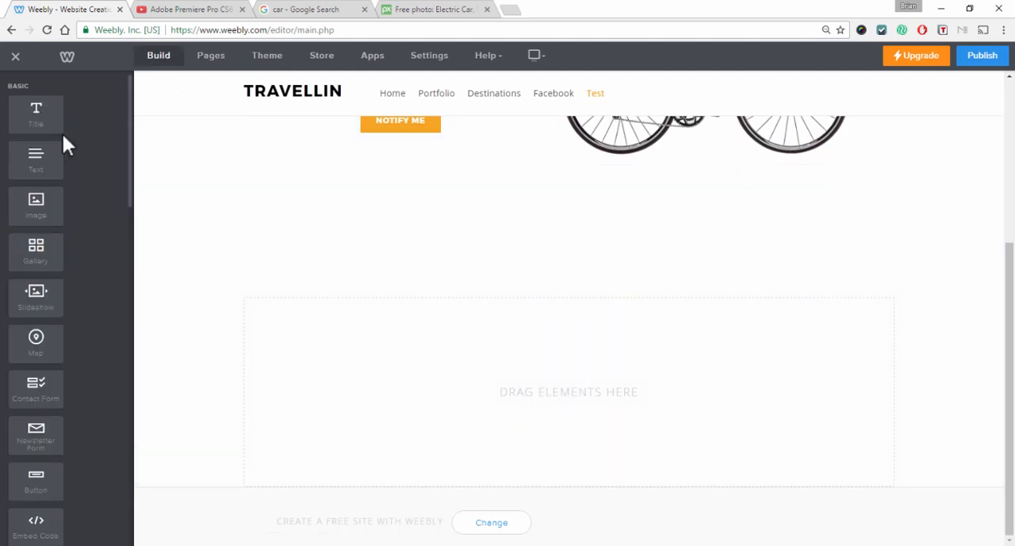
pyautogui.moveTo(62, 132); pyautogui.dragTo(435, 352)
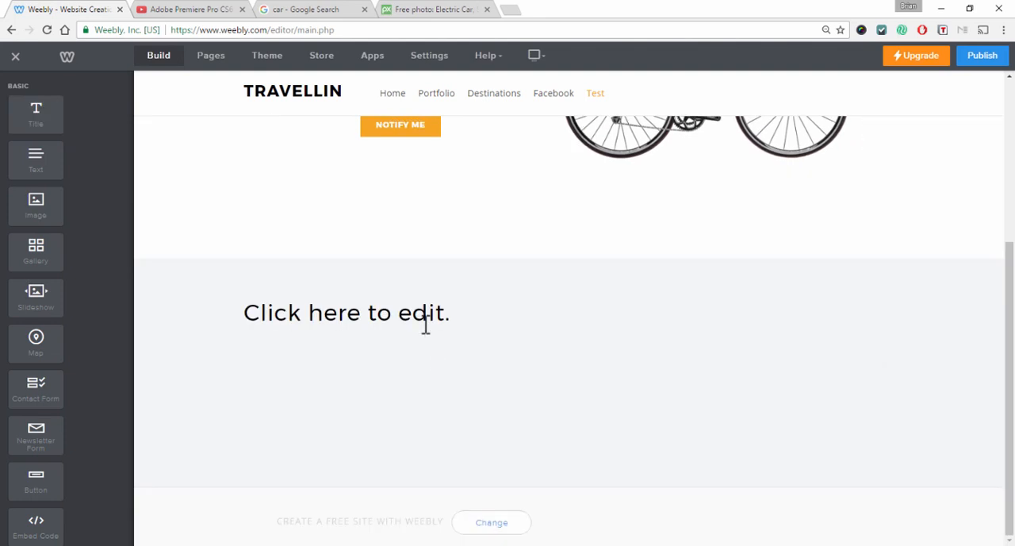
pyautogui.click(414, 313)
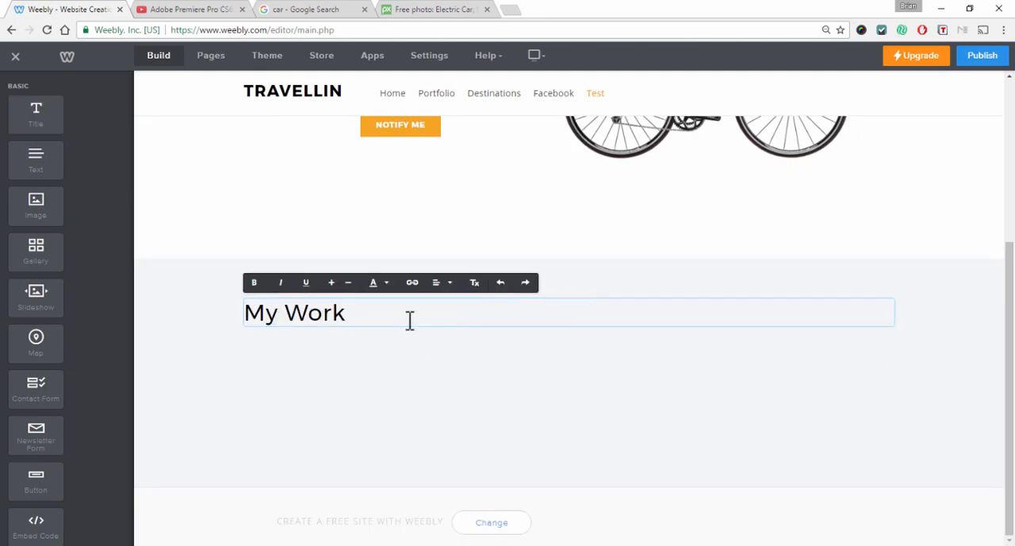
pyautogui.moveTo(32, 157); pyautogui.dragTo(297, 332)
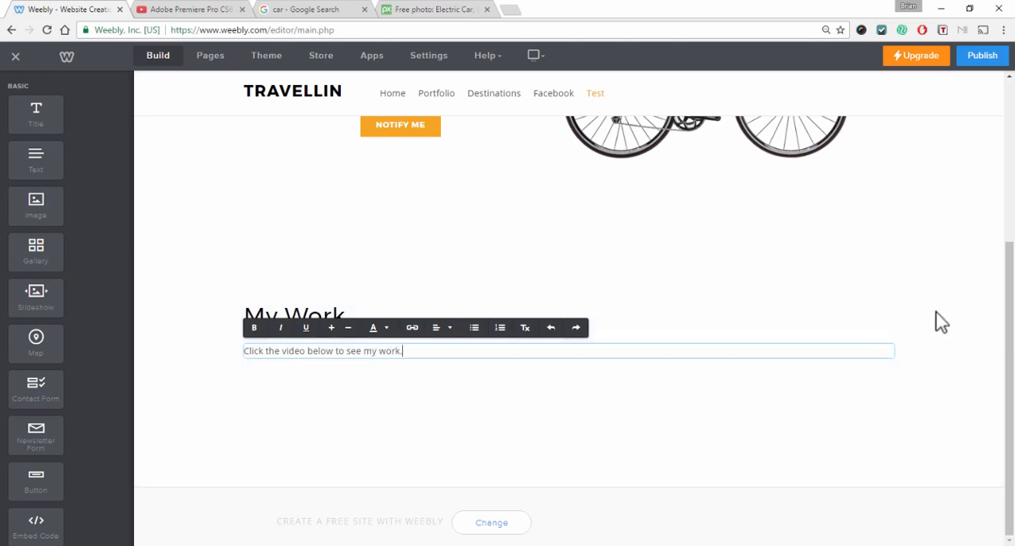
pyautogui.click(936, 326)
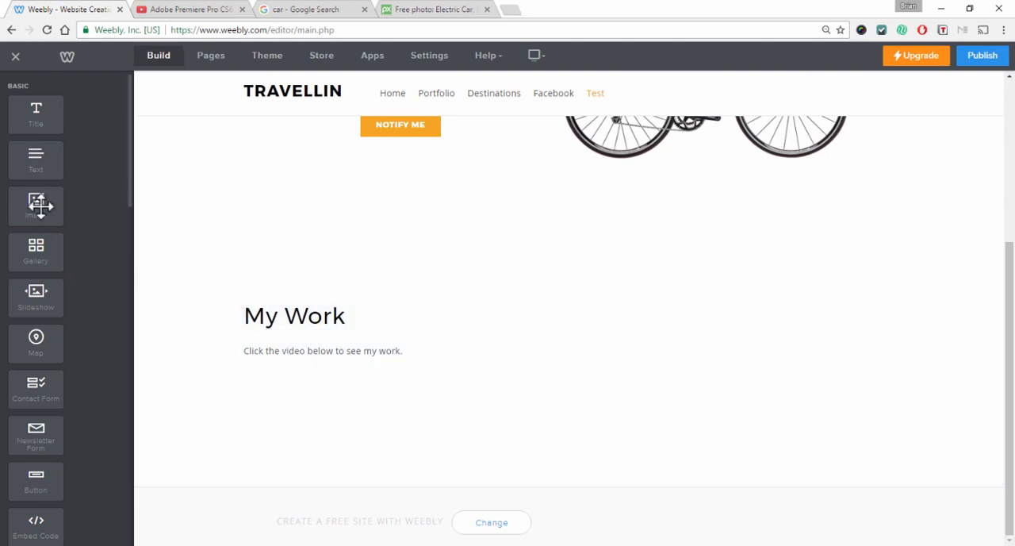
# Place an image element beside the title and move the paragraph into the title's column
pyautogui.moveTo(40, 205); pyautogui.dragTo(255, 327)
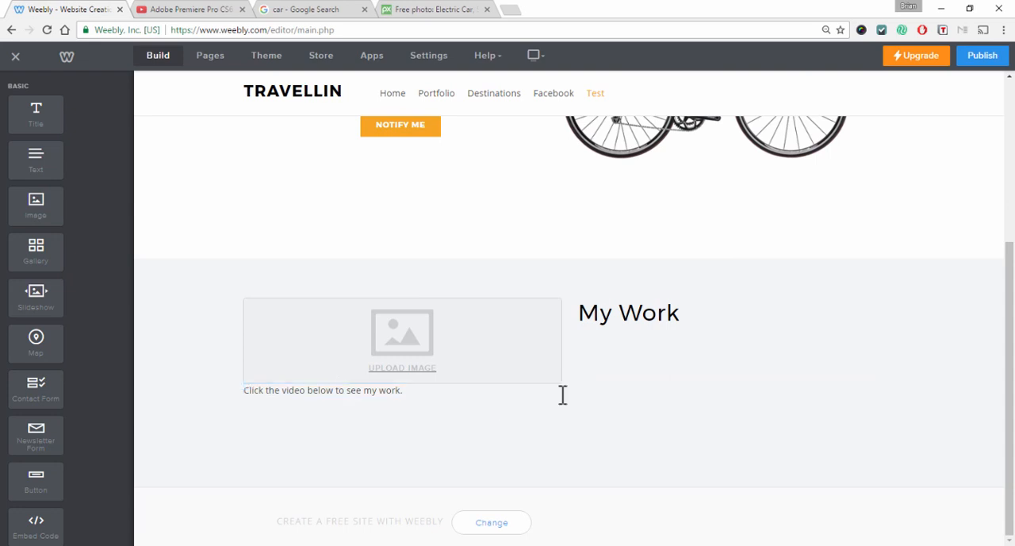
pyautogui.moveTo(562, 383); pyautogui.dragTo(723, 321)
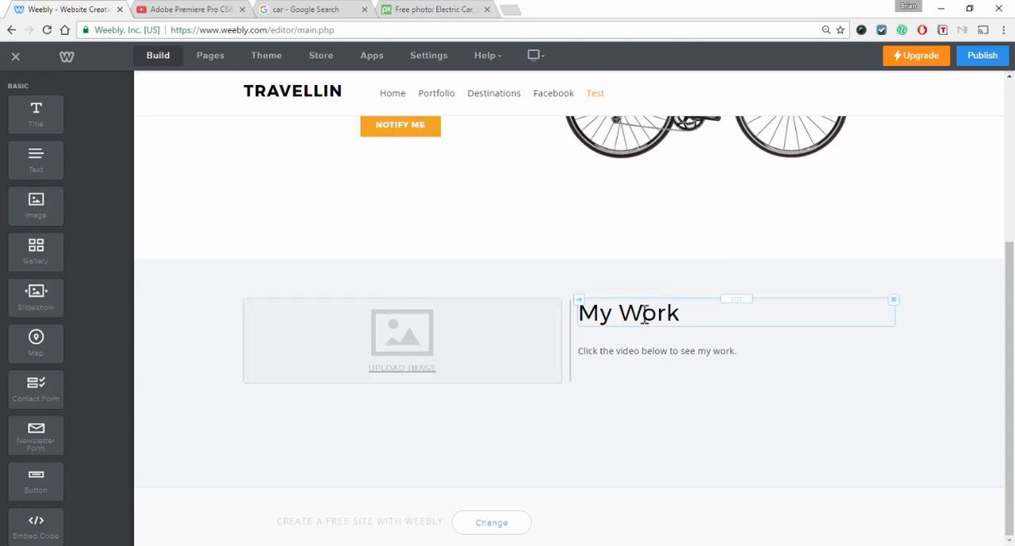
# Open the image's Image URL source, then copy the direct address of the blue Ferrari race car photo from Pixabay
pyautogui.click(411, 349)
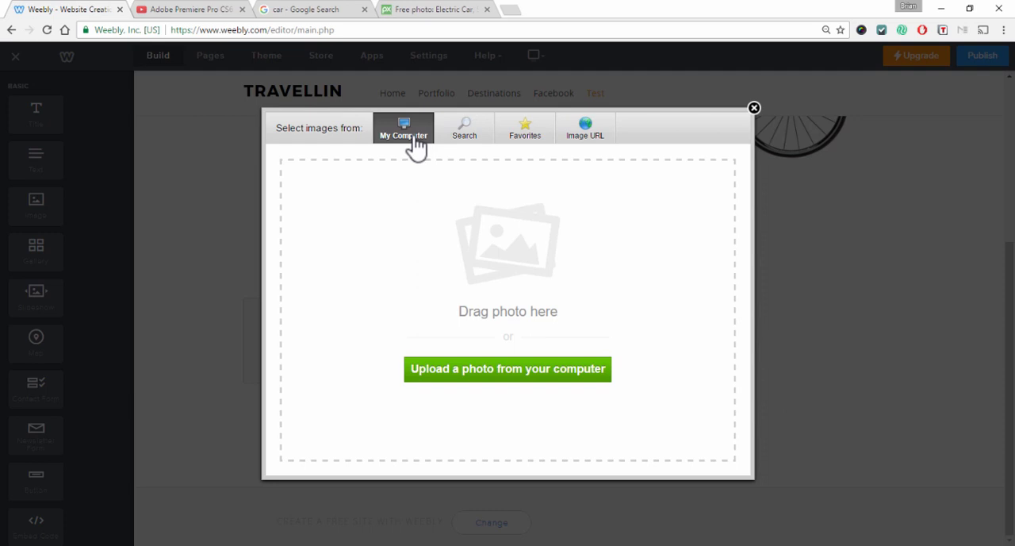
pyautogui.click(602, 131)
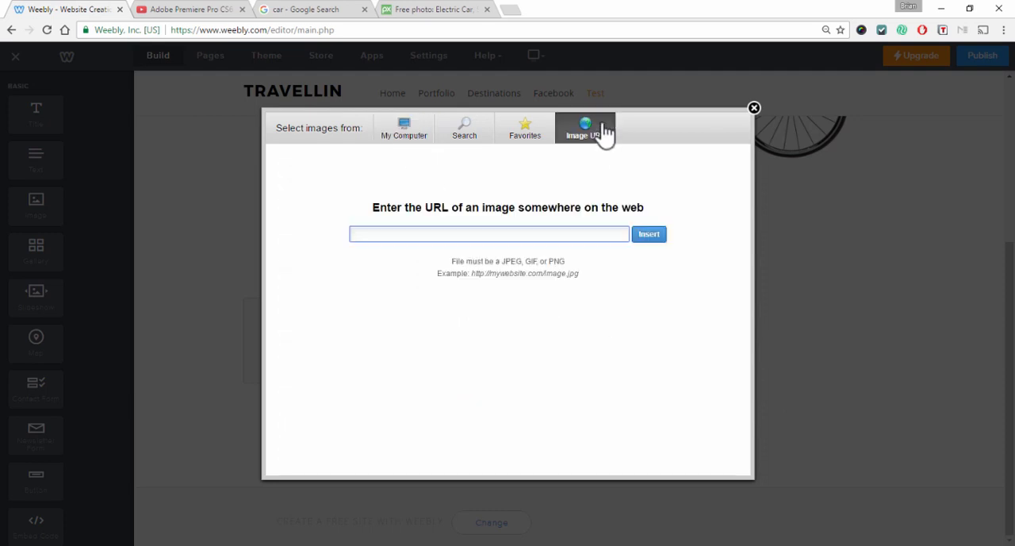
pyautogui.click(314, 9)
pyautogui.click(658, 167)
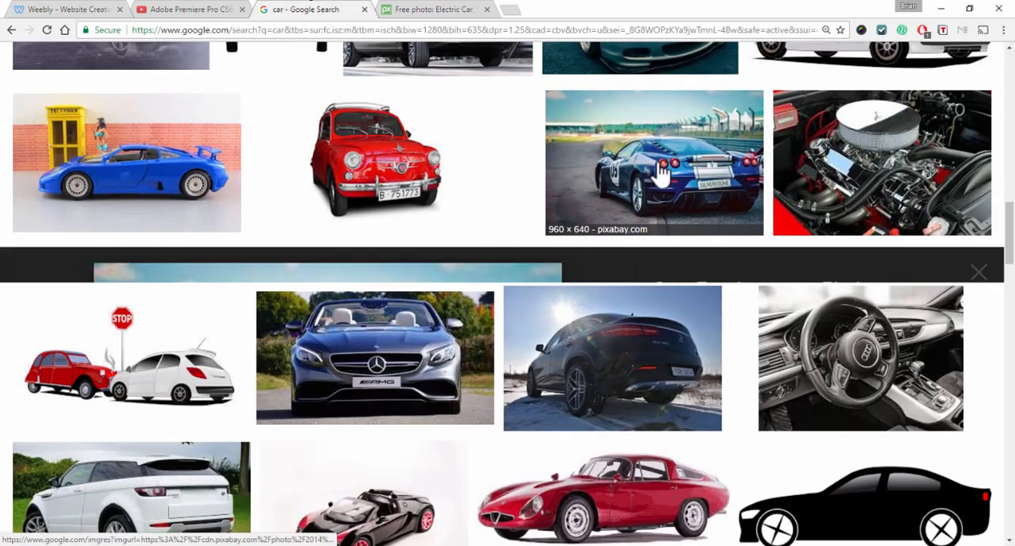
pyautogui.scroll(15, 566, 278)
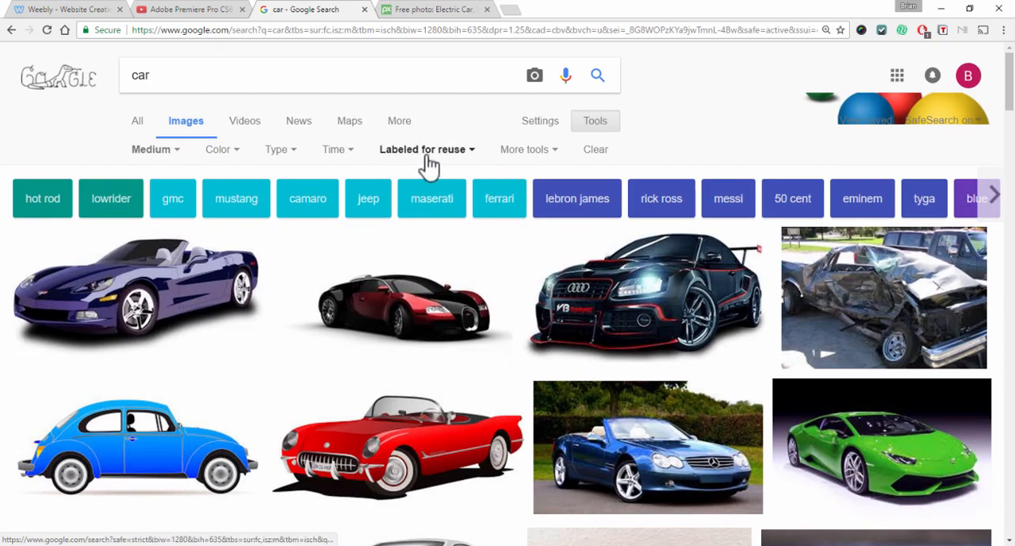
pyautogui.scroll(-5, 556, 218)
pyautogui.scroll(-10, 562, 220)
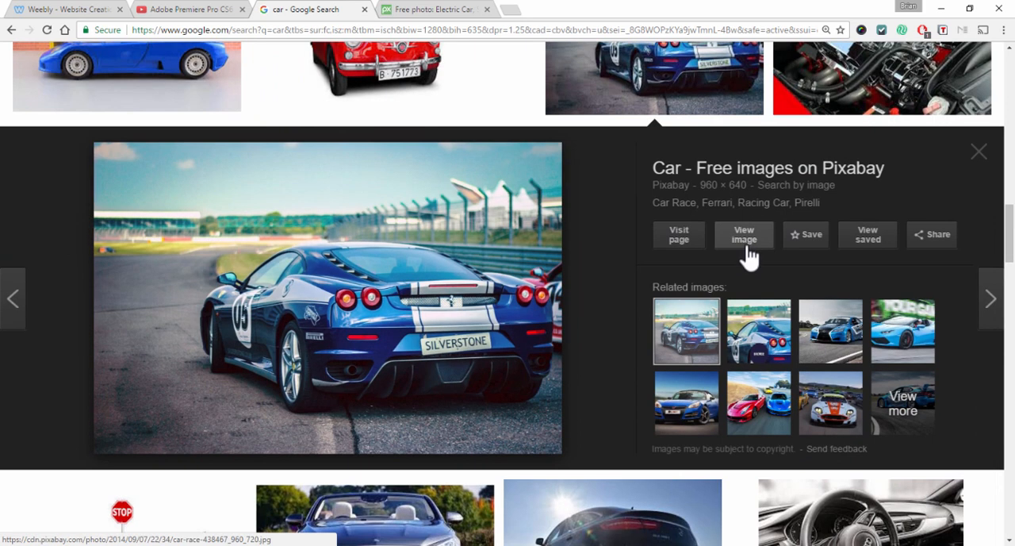
pyautogui.click(749, 238)
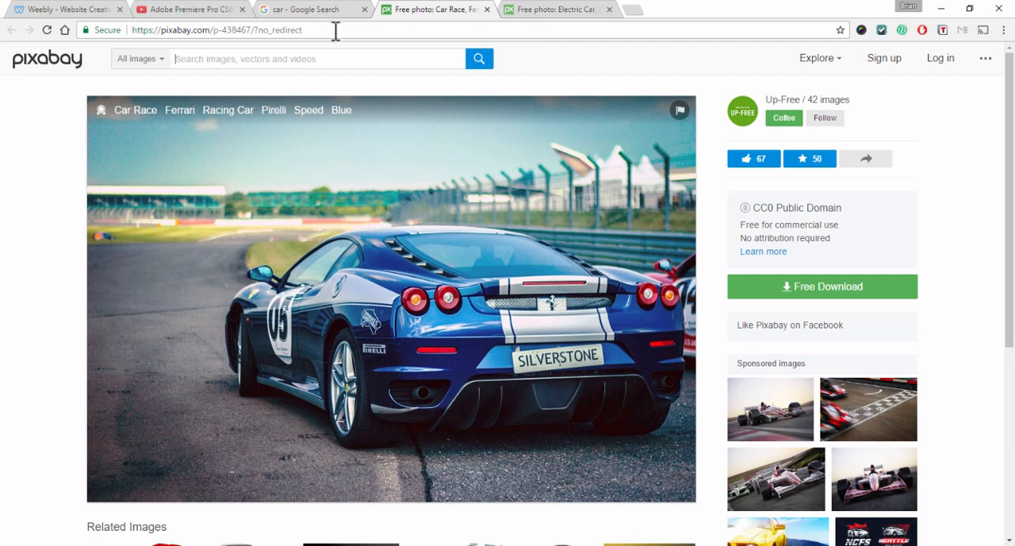
pyautogui.click(336, 30)
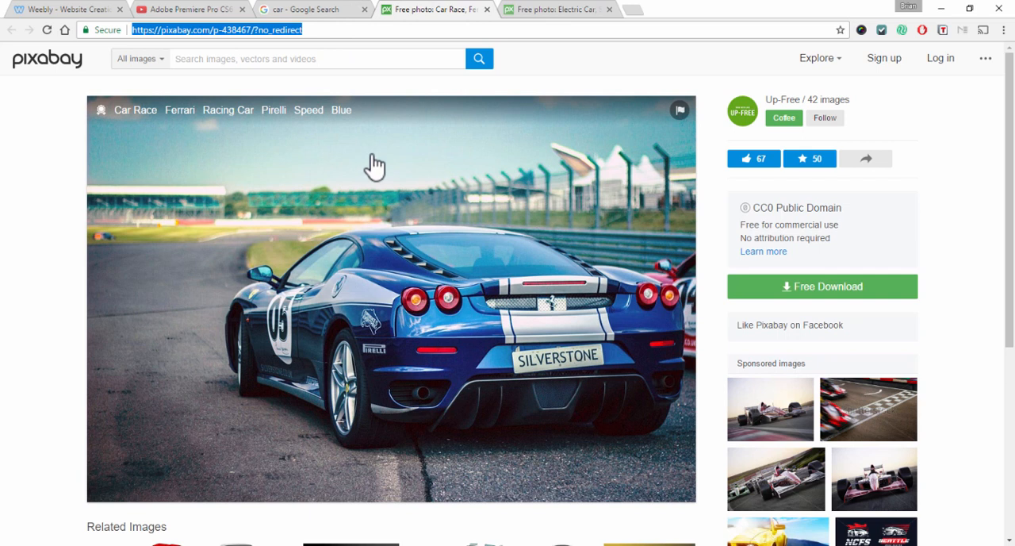
pyautogui.rightClick(457, 201)
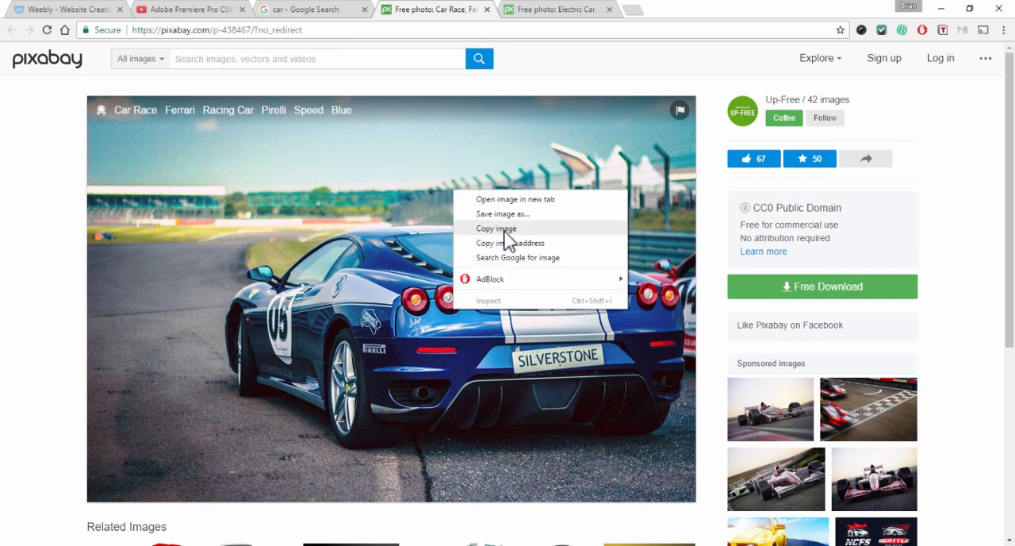
pyautogui.click(523, 199)
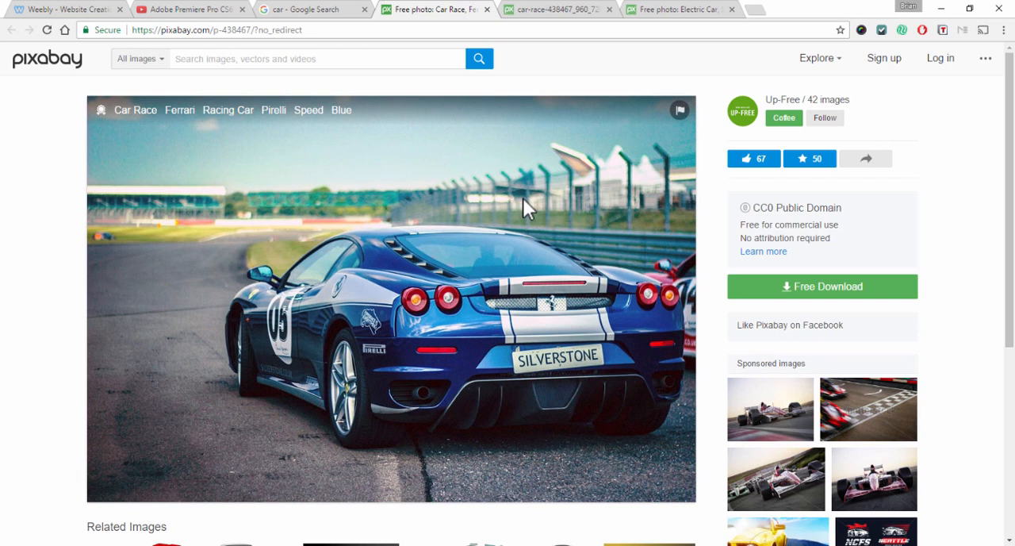
pyautogui.click(535, 17)
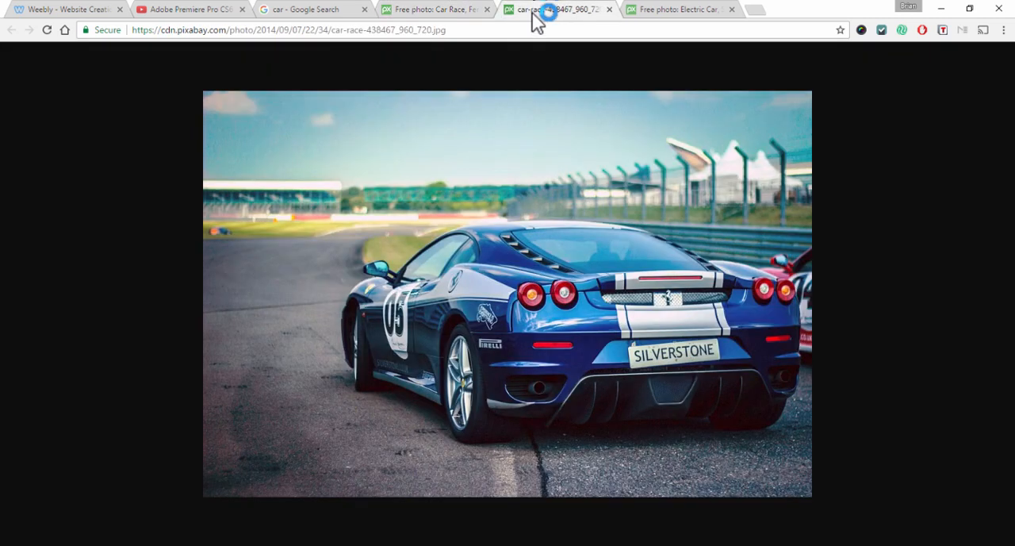
pyautogui.click(448, 30)
pyautogui.hotkey('ctrl', 'c')
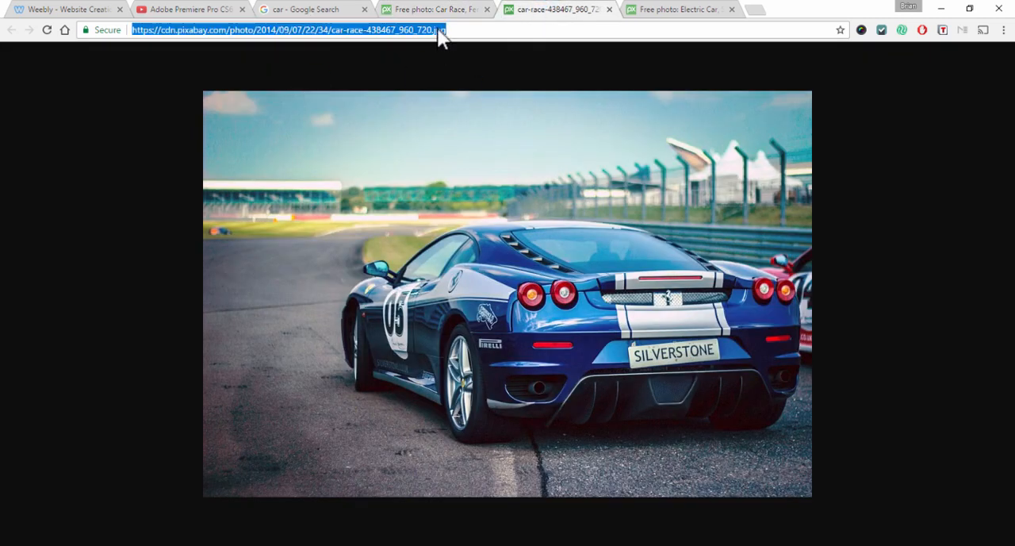
# Paste the copied image address into the Image URL field and insert the photo
pyautogui.click(306, 9)
pyautogui.click(71, 8)
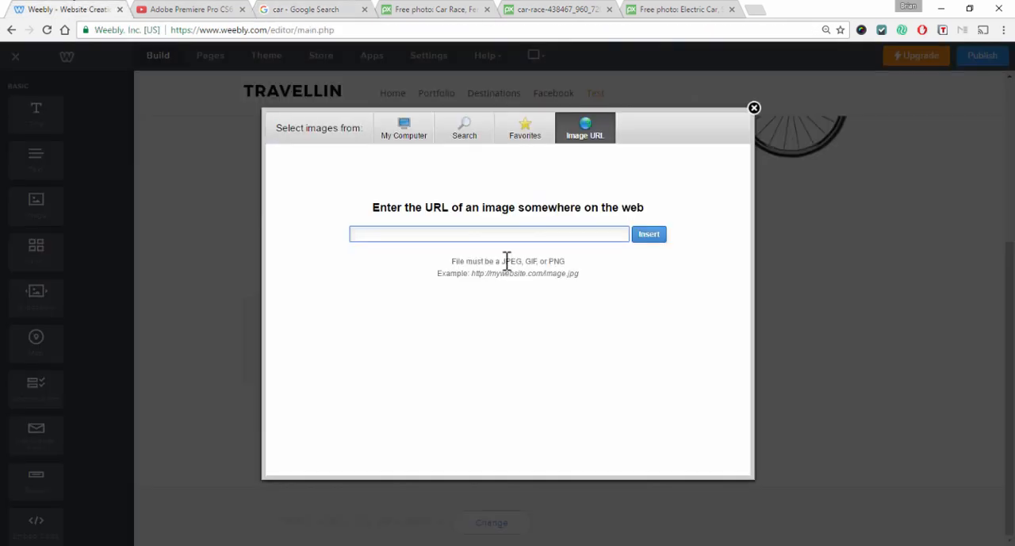
pyautogui.hotkey('ctrl', 'v')
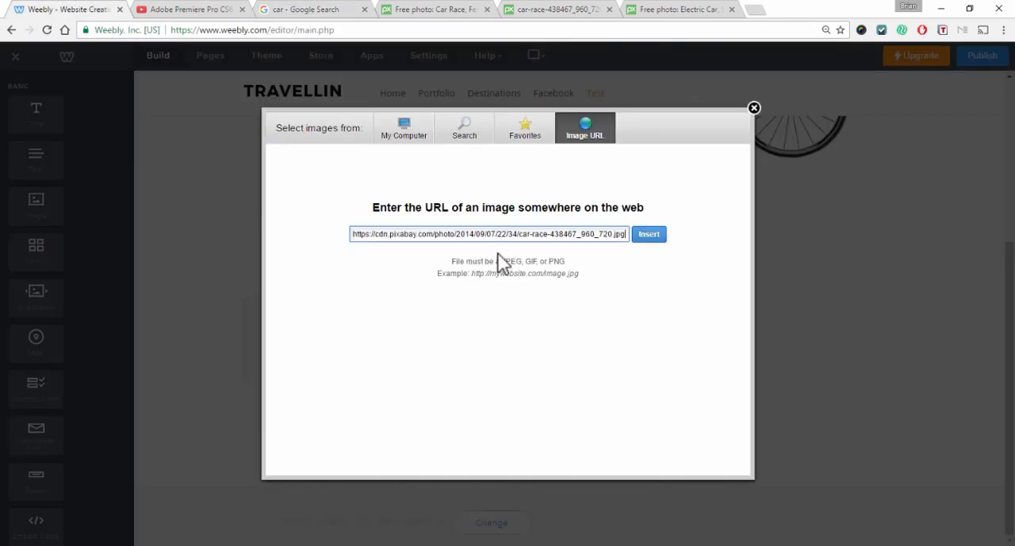
pyautogui.click(647, 237)
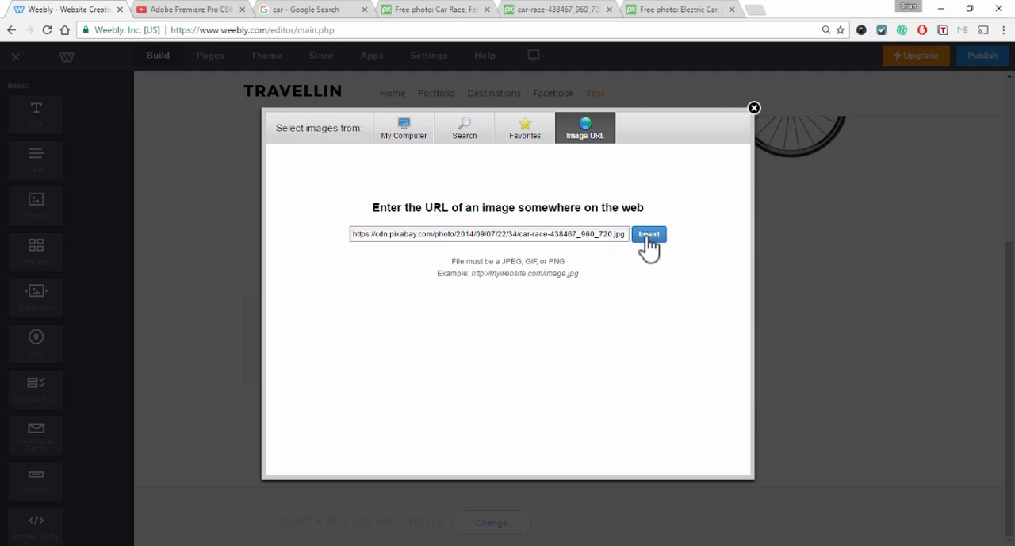
# Add the lines Information, Specs and Details below the paragraph and select those three lines
pyautogui.scroll(-1, 759, 325)
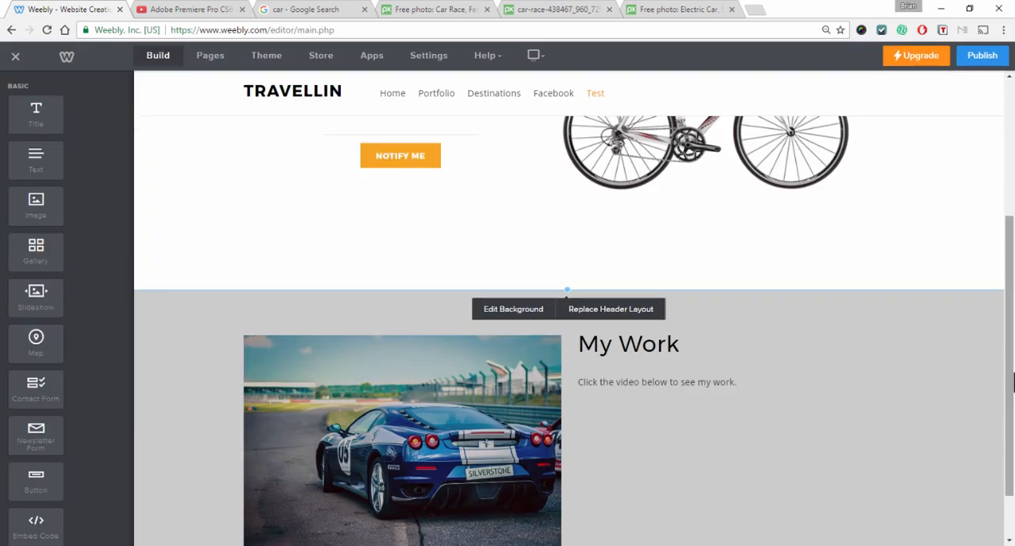
pyautogui.scroll(-1, 949, 368)
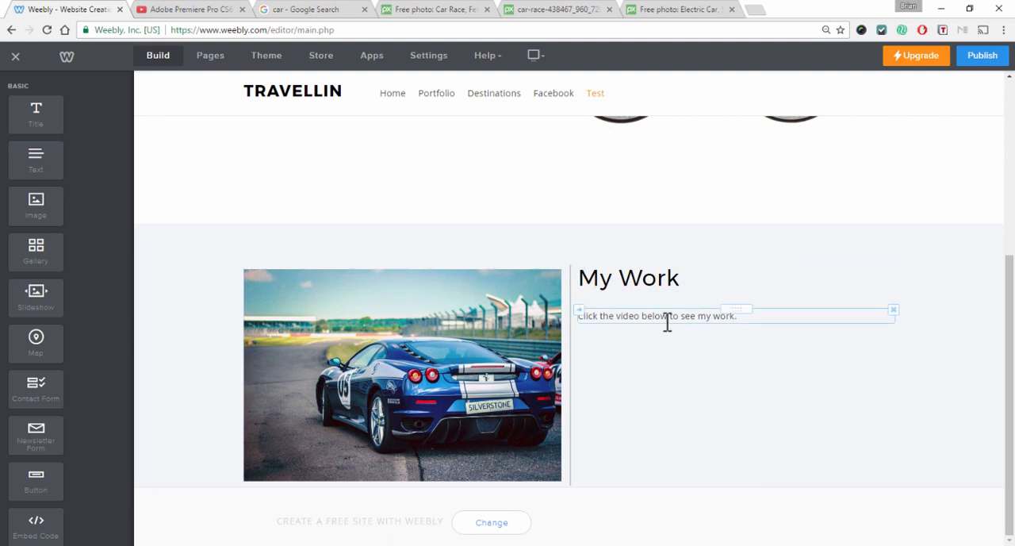
pyautogui.click(787, 318)
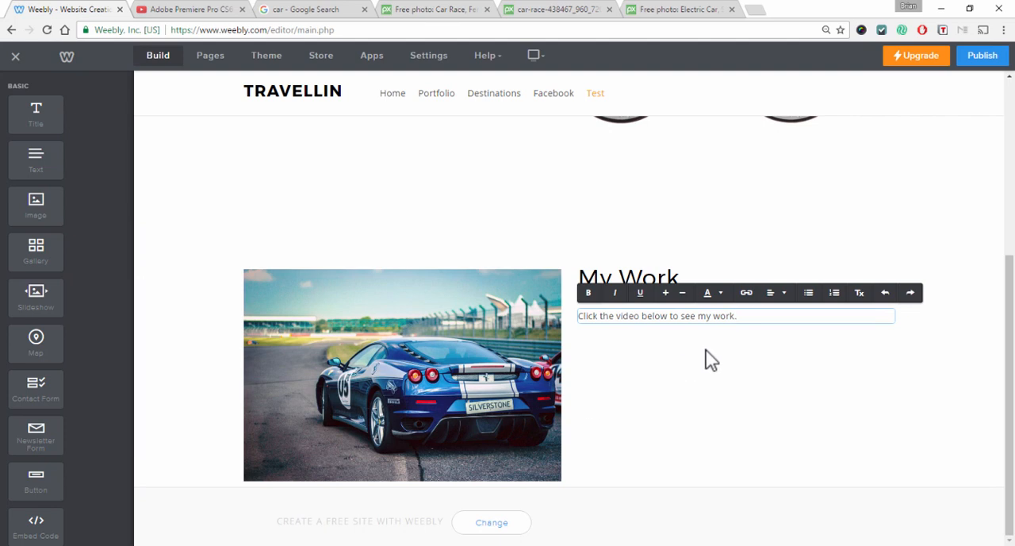
pyautogui.press('Return')
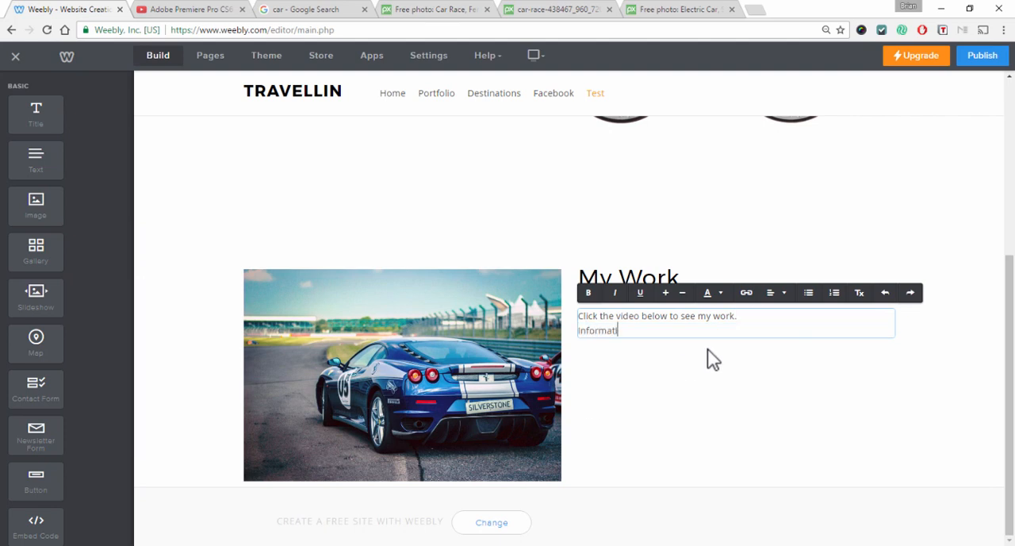
pyautogui.press('Return')
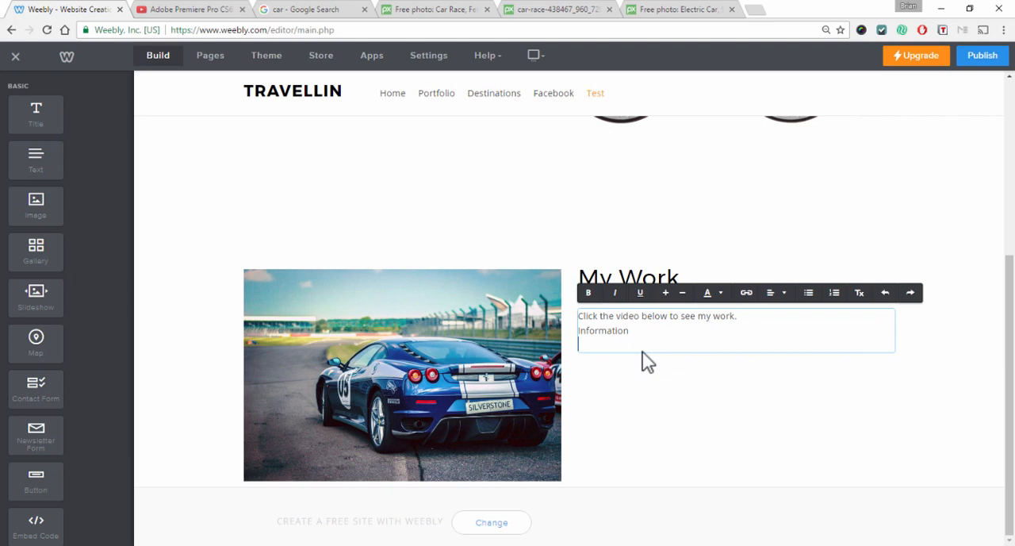
pyautogui.write('Specs')
pyautogui.press('Return')
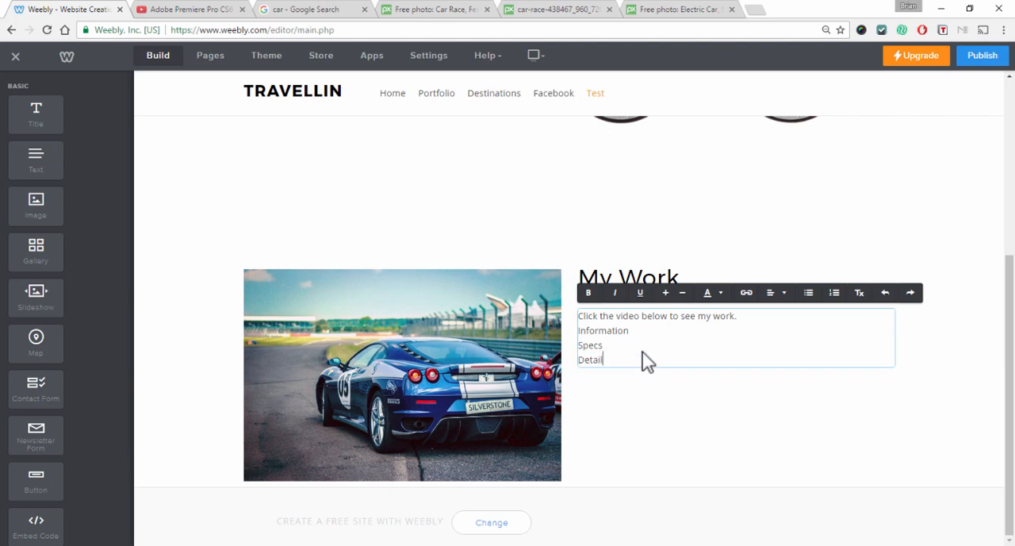
pyautogui.moveTo(621, 362); pyautogui.dragTo(563, 332)
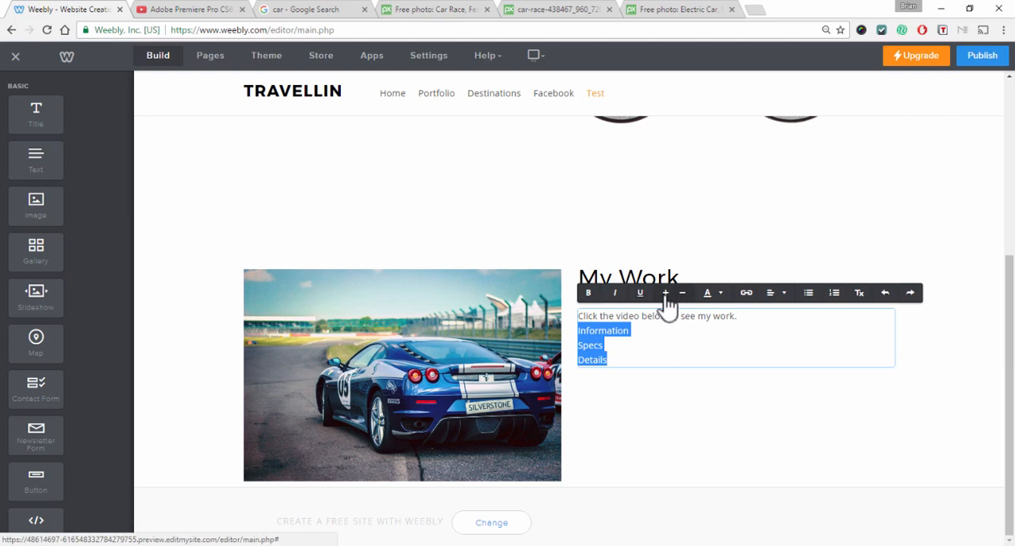
# Turn Information, Specs and Details into a bulleted list and enlarge the font of the whole text block
pyautogui.click(808, 293)
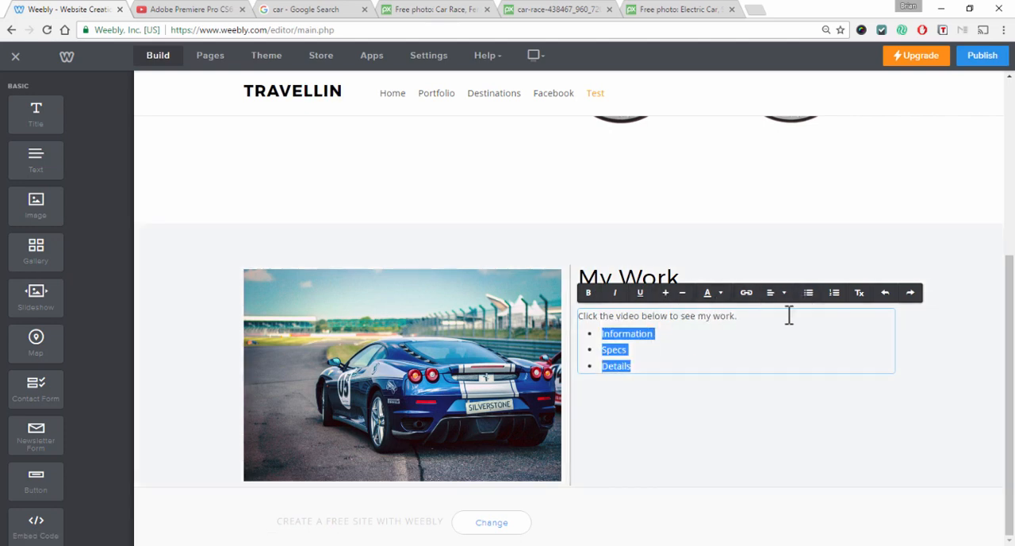
pyautogui.click(637, 365)
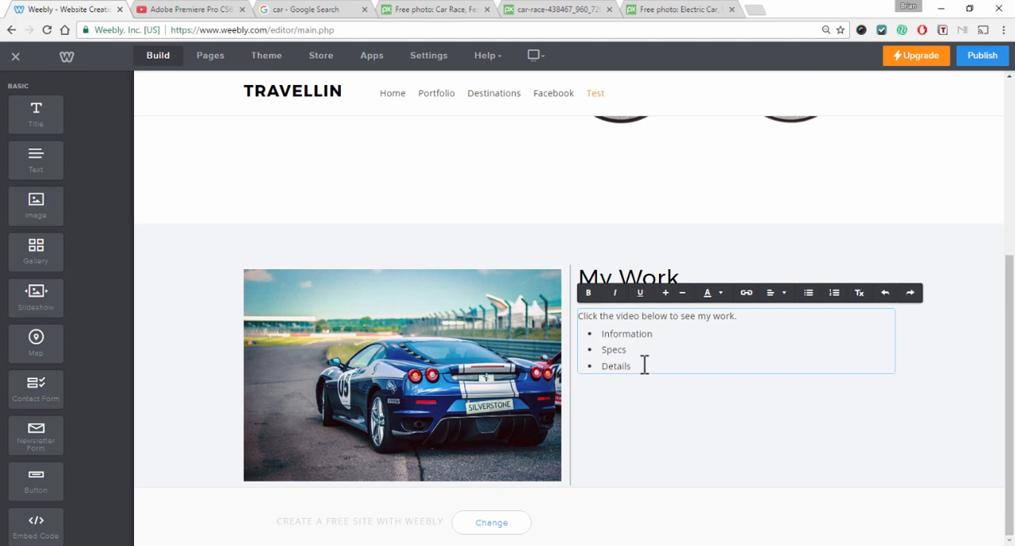
pyautogui.hotkey('ctrl', 'a')
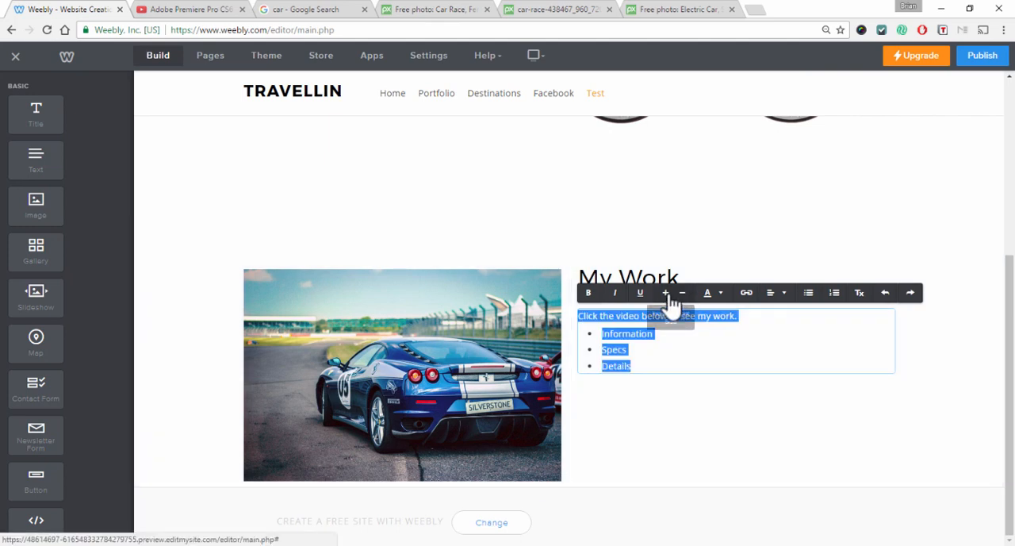
pyautogui.click(670, 297)
pyautogui.click(682, 352)
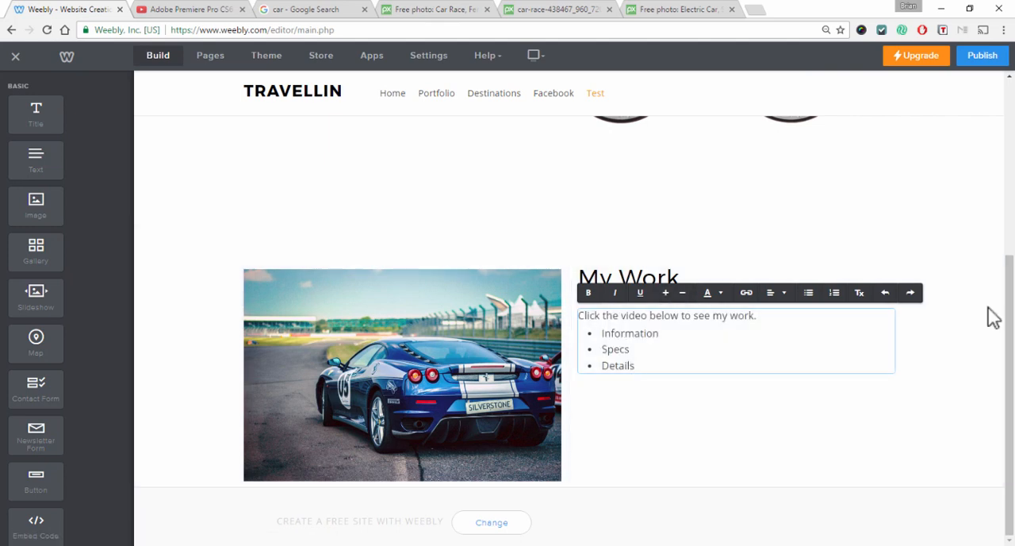
pyautogui.click(994, 318)
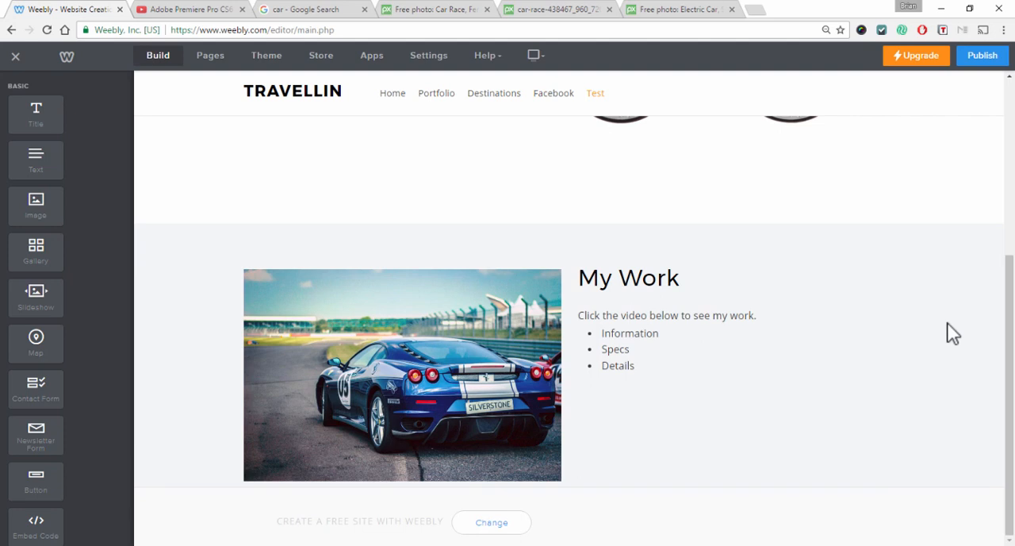
# Upload the This is a PDF file from the desktop as a file link on the Information bullet
pyautogui.click(673, 333)
pyautogui.moveTo(673, 333); pyautogui.dragTo(579, 327)
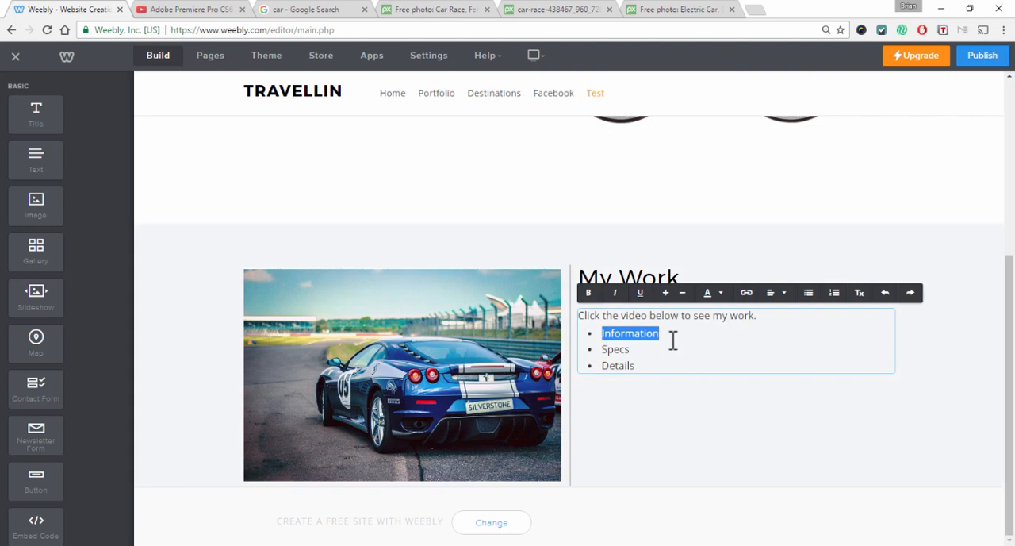
pyautogui.click(746, 293)
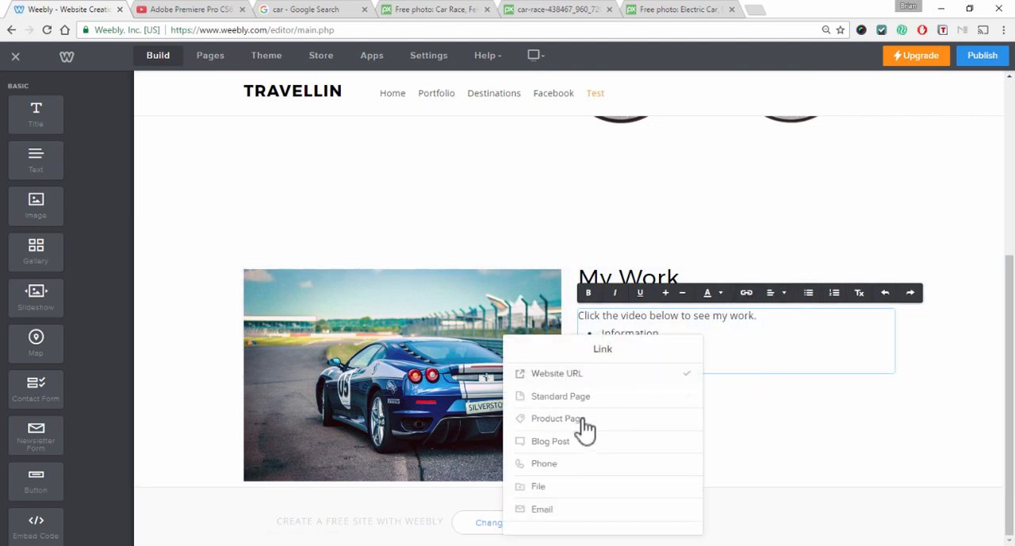
pyautogui.click(545, 487)
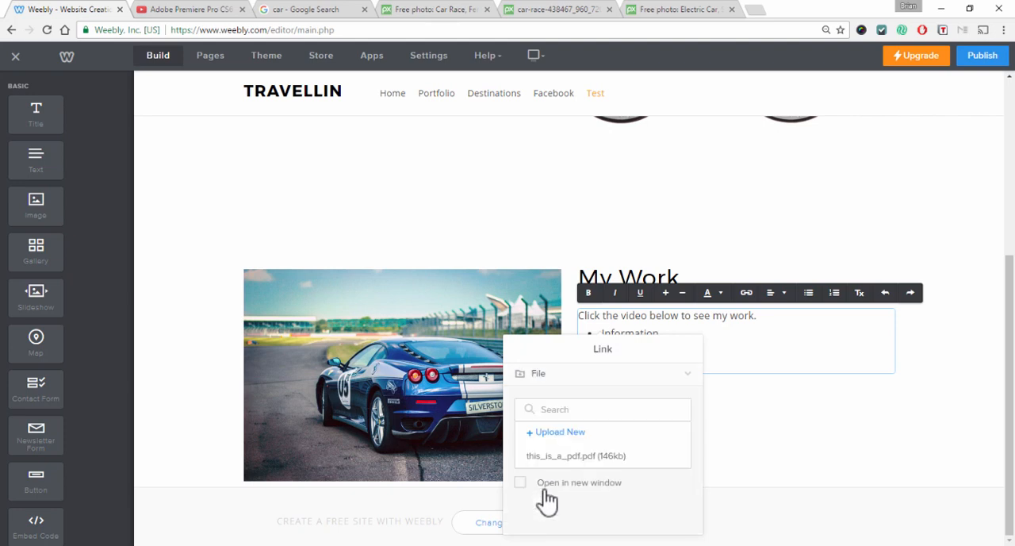
pyautogui.click(561, 432)
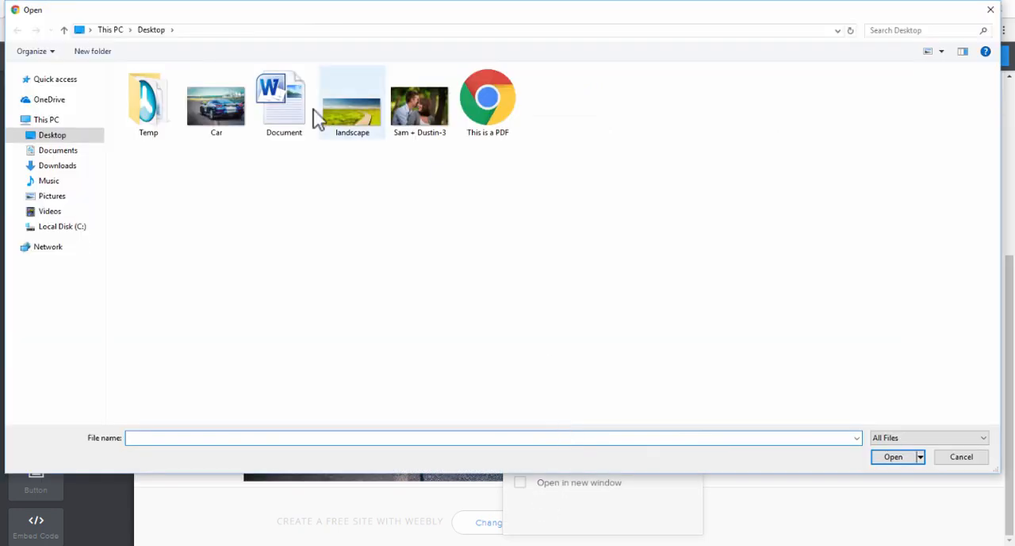
pyautogui.click(498, 119)
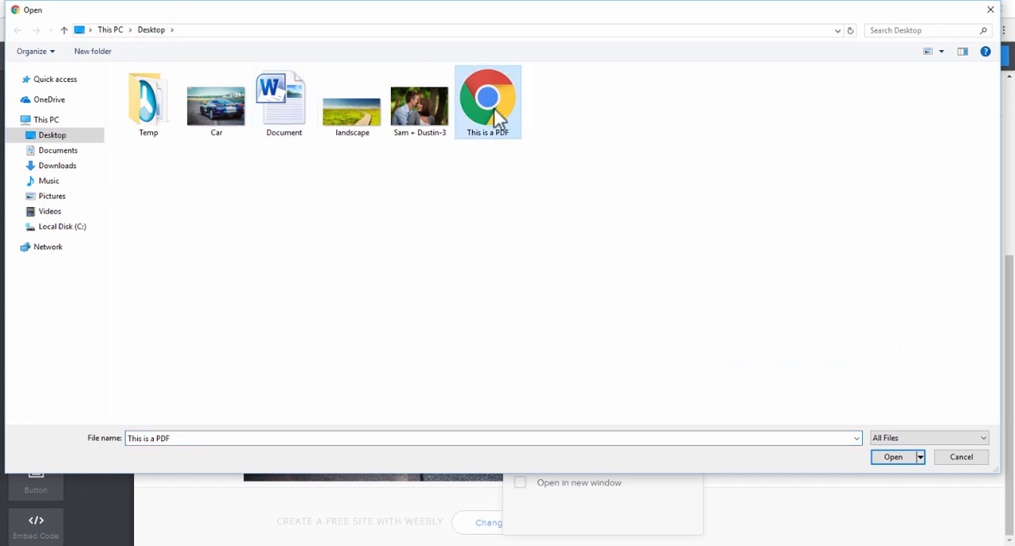
pyautogui.click(893, 458)
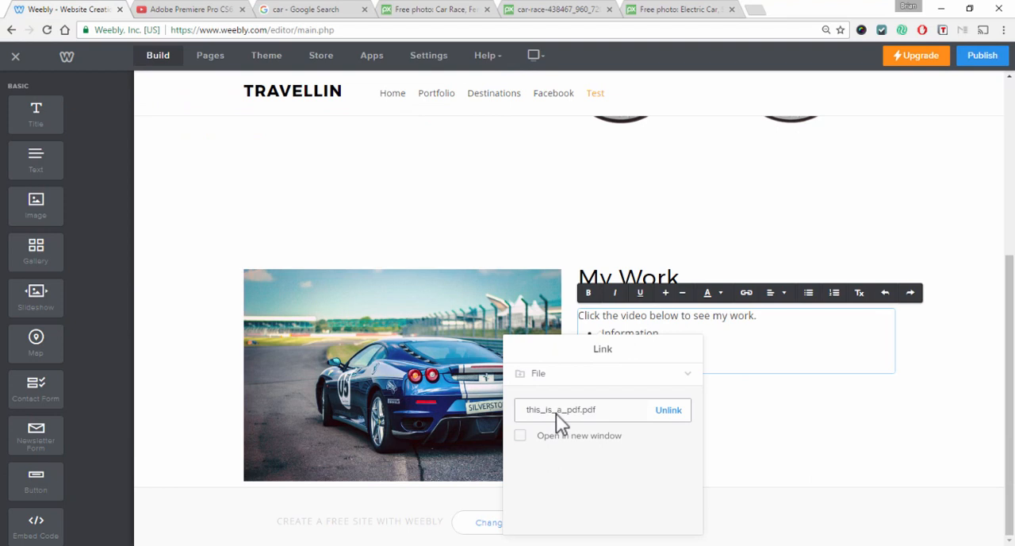
pyautogui.click(785, 412)
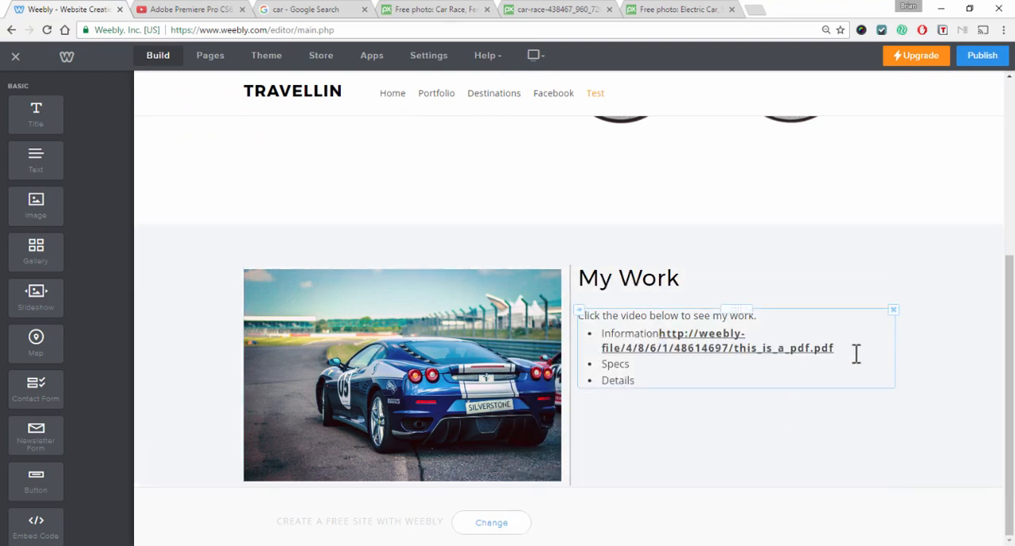
# Delete the inserted file address, then link Information to this_is_a_pdf.pdf opening in a new window
pyautogui.moveTo(857, 354); pyautogui.dragTo(661, 333)
pyautogui.press('BackSpace')
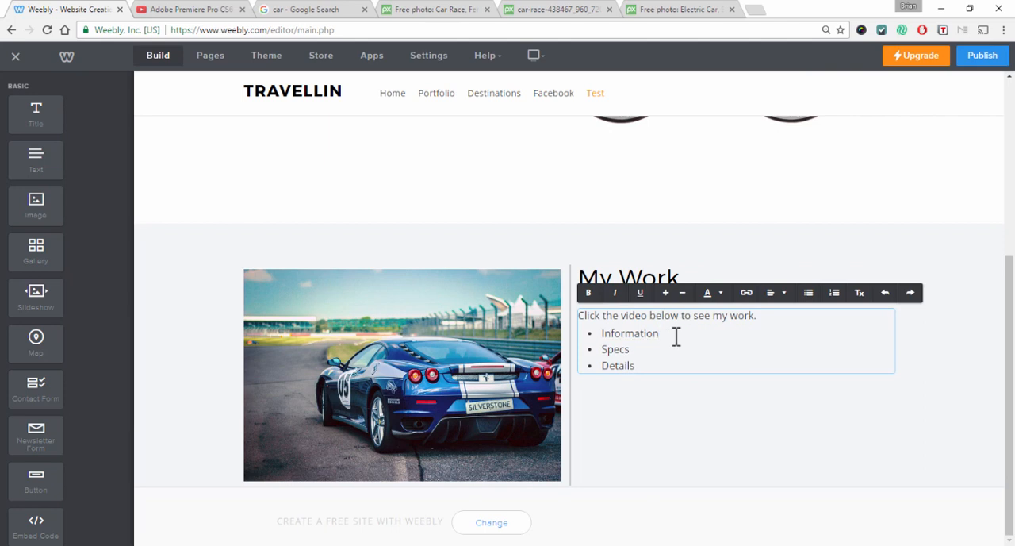
pyautogui.moveTo(676, 337); pyautogui.dragTo(600, 332)
pyautogui.click(746, 293)
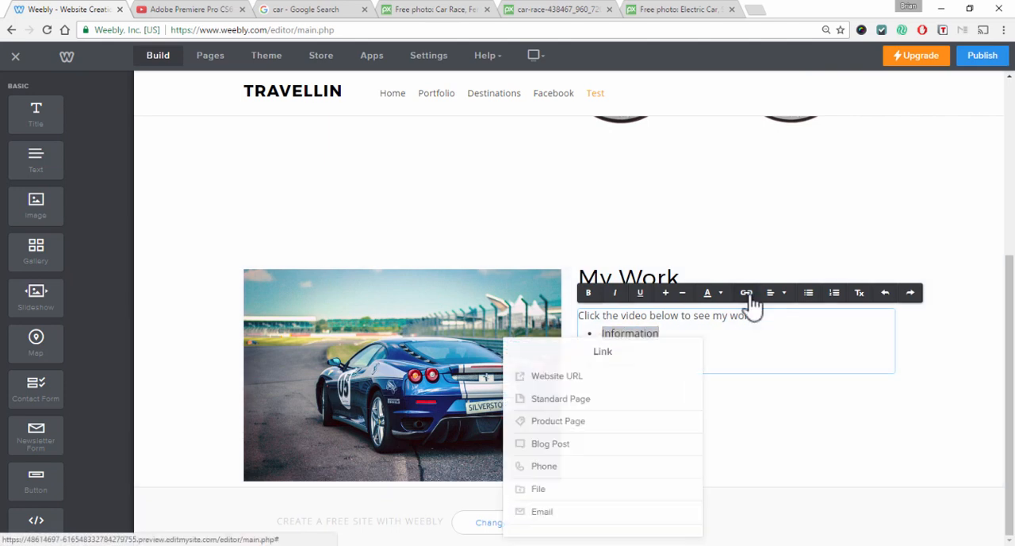
pyautogui.click(565, 485)
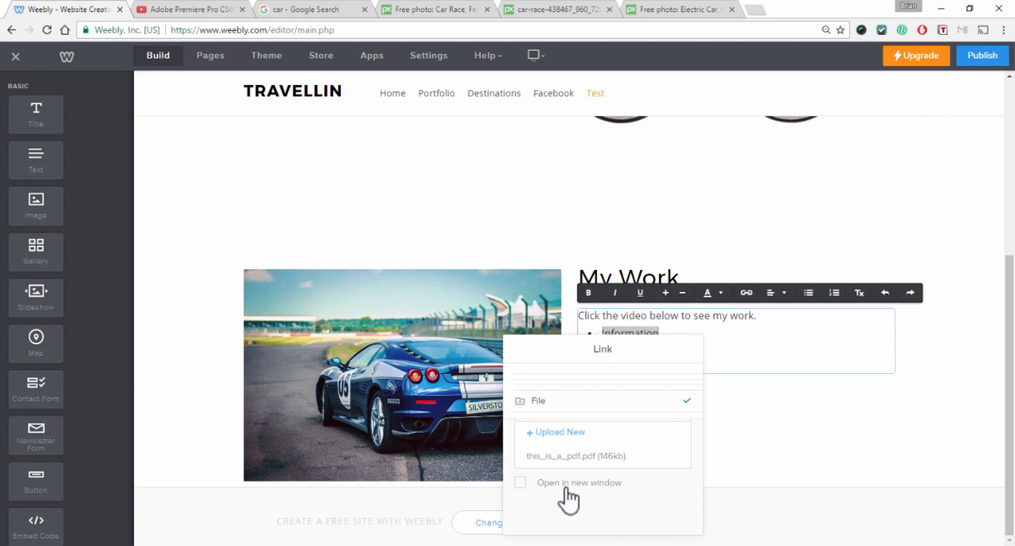
pyautogui.click(574, 458)
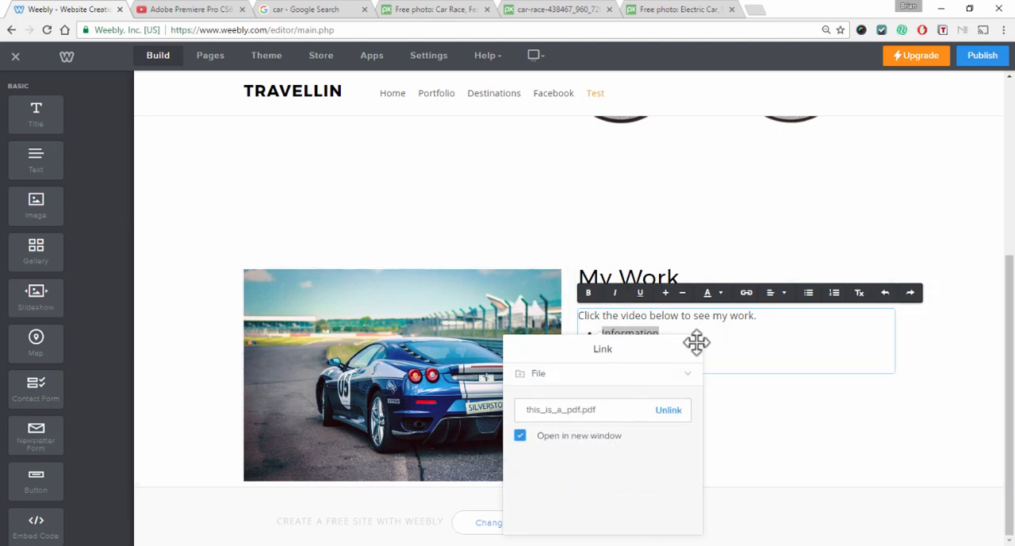
pyautogui.click(752, 339)
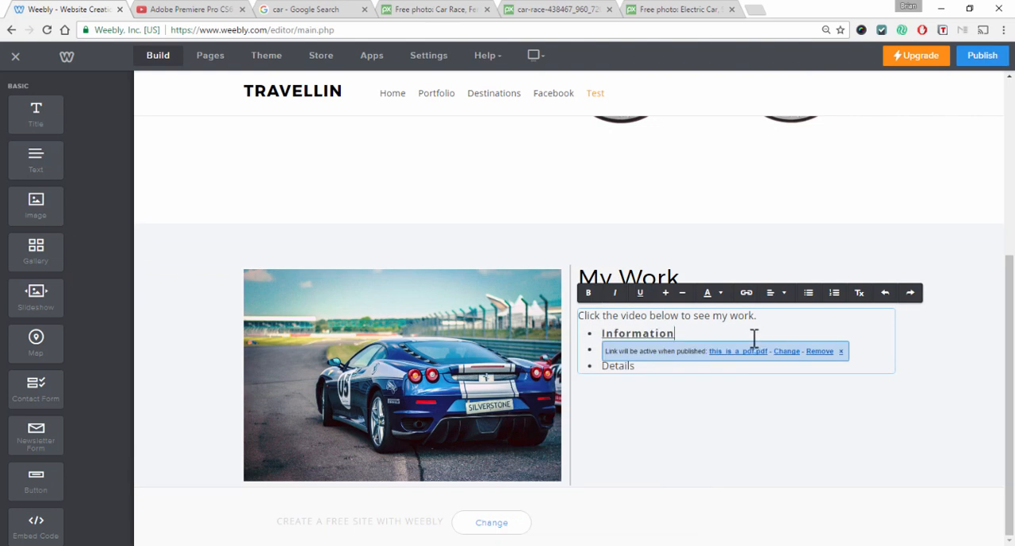
pyautogui.click(666, 407)
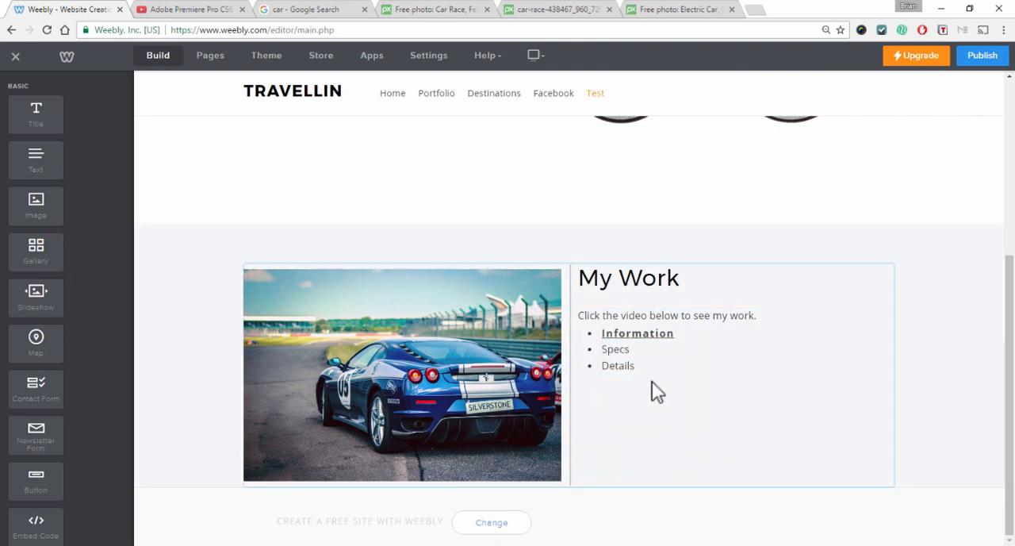
# Publish the website on a free Weebly.com subdomain
pyautogui.click(641, 333)
pyautogui.doubleClick(640, 333)
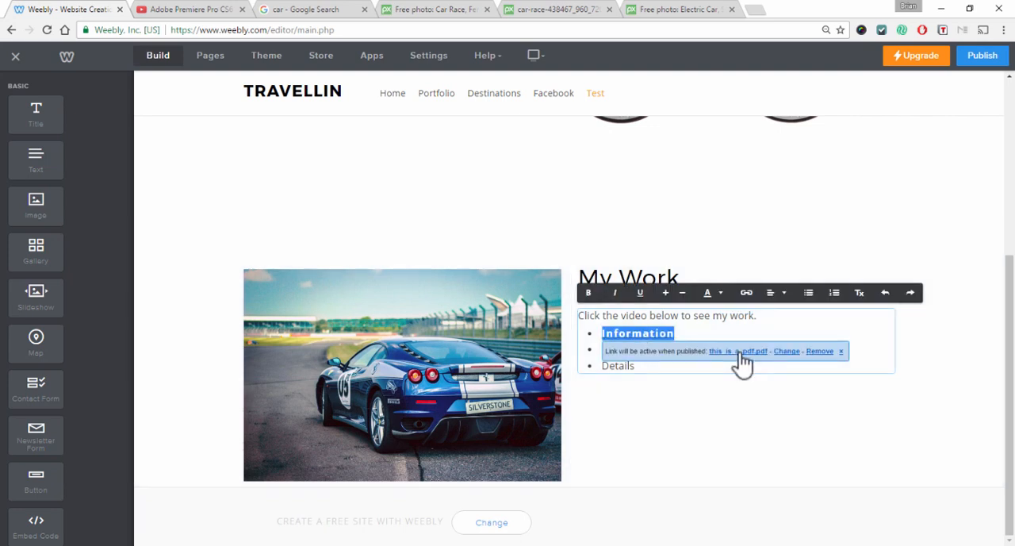
pyautogui.click(739, 352)
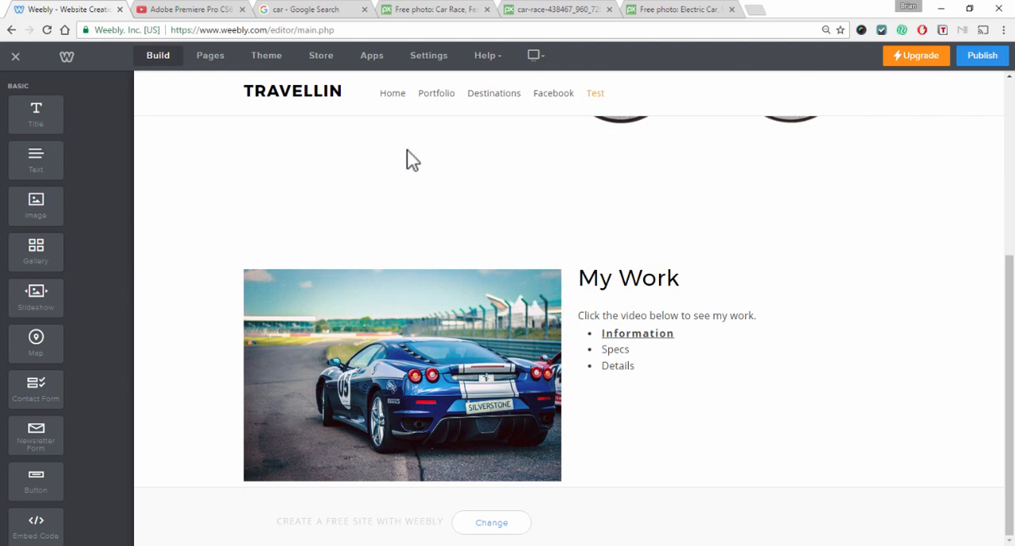
pyautogui.click(984, 58)
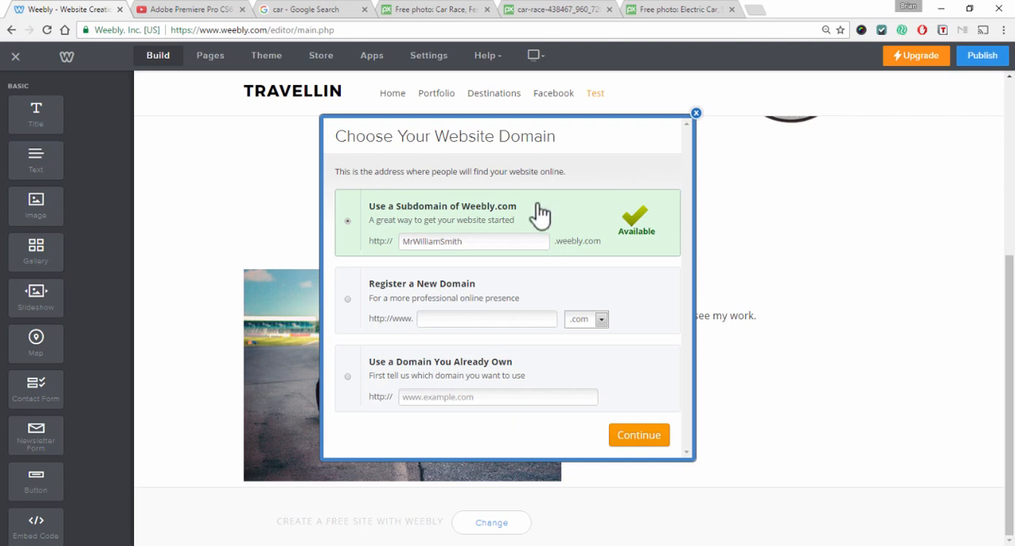
pyautogui.click(641, 441)
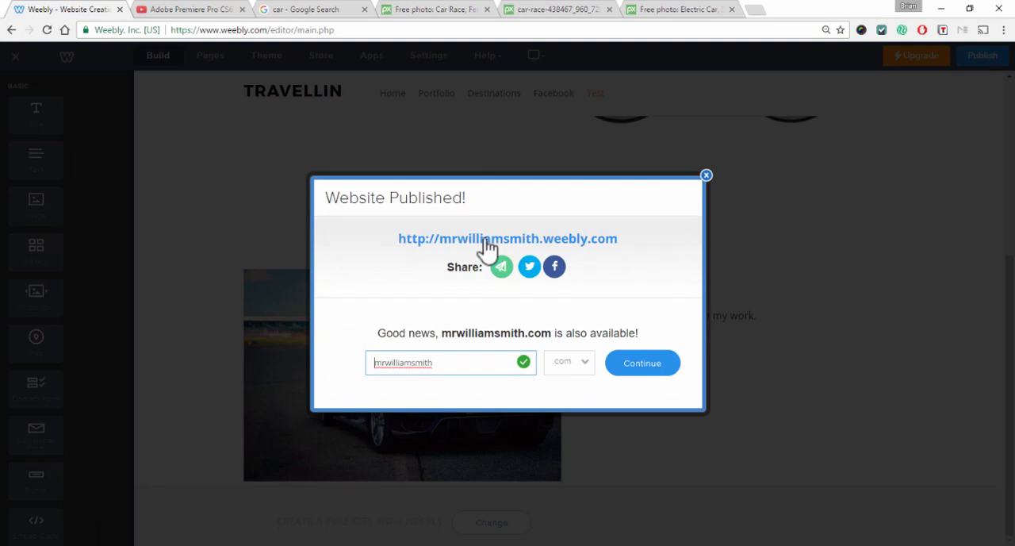
# Open the published site and check the Test page and its Information PDF link
pyautogui.click(508, 238)
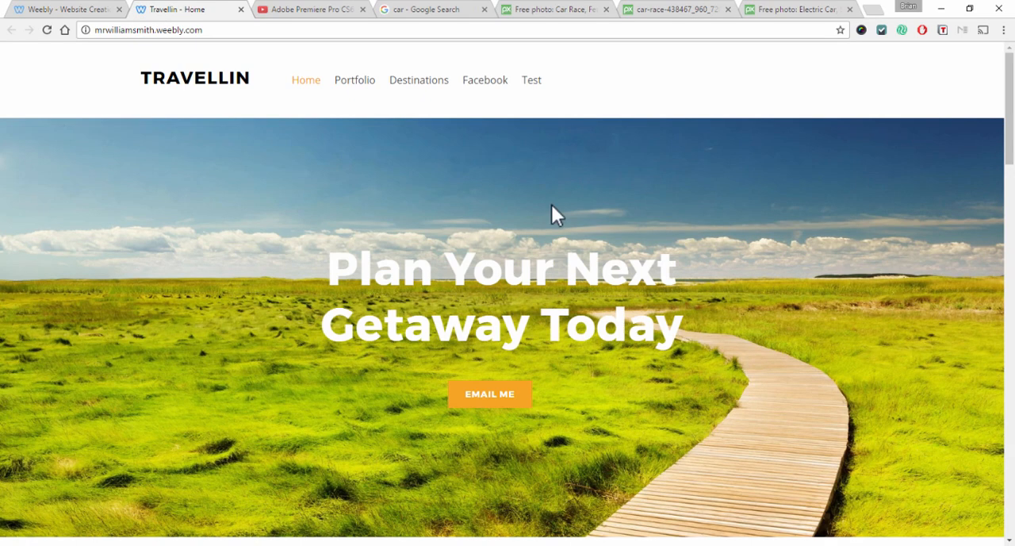
pyautogui.scroll(-3, 553, 215)
pyautogui.scroll(3, 652, 265)
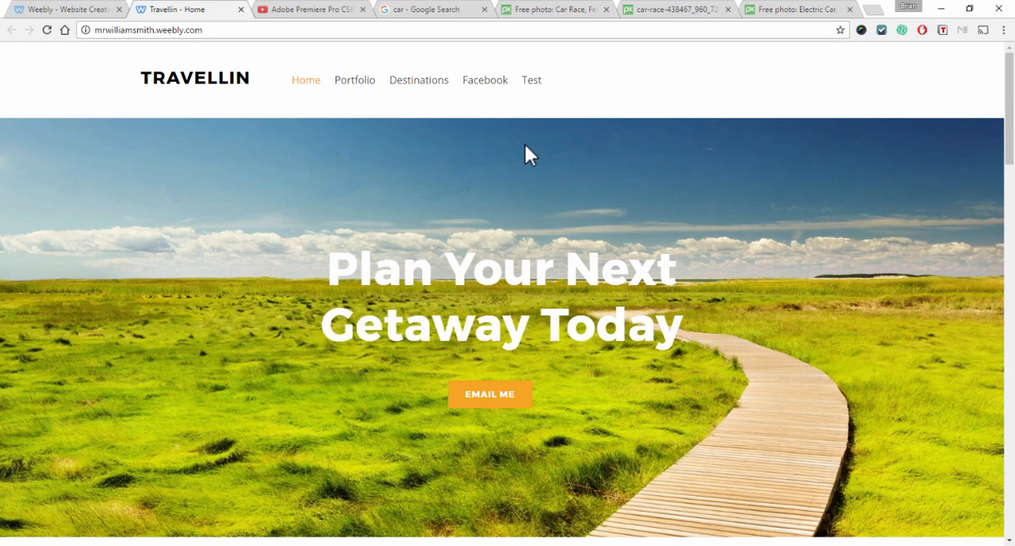
pyautogui.click(531, 80)
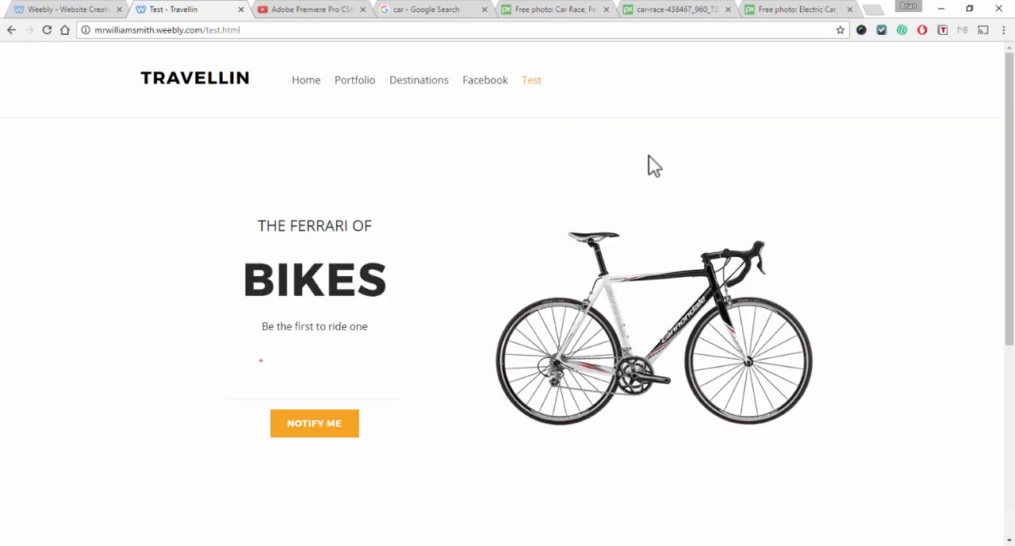
pyautogui.scroll(-4, 752, 206)
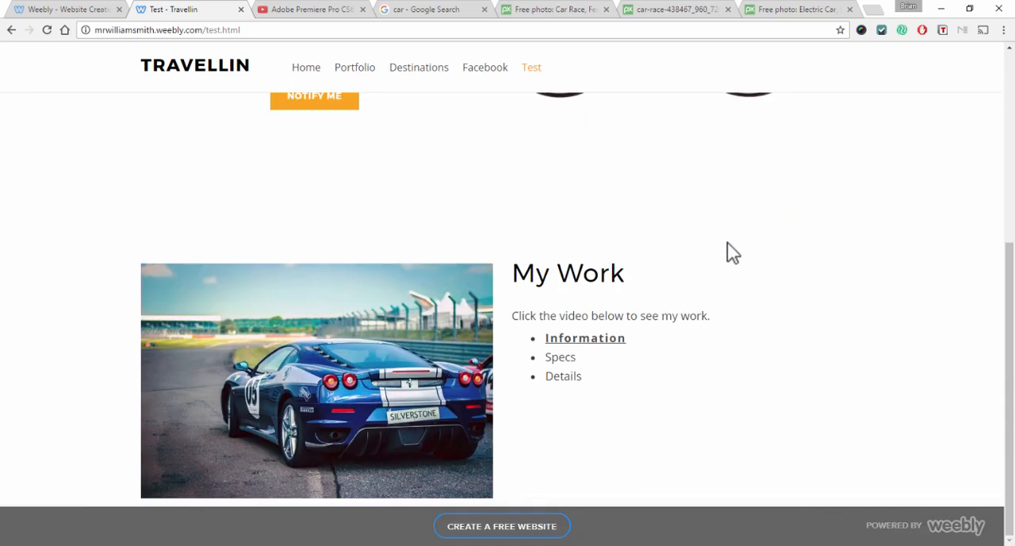
pyautogui.click(569, 341)
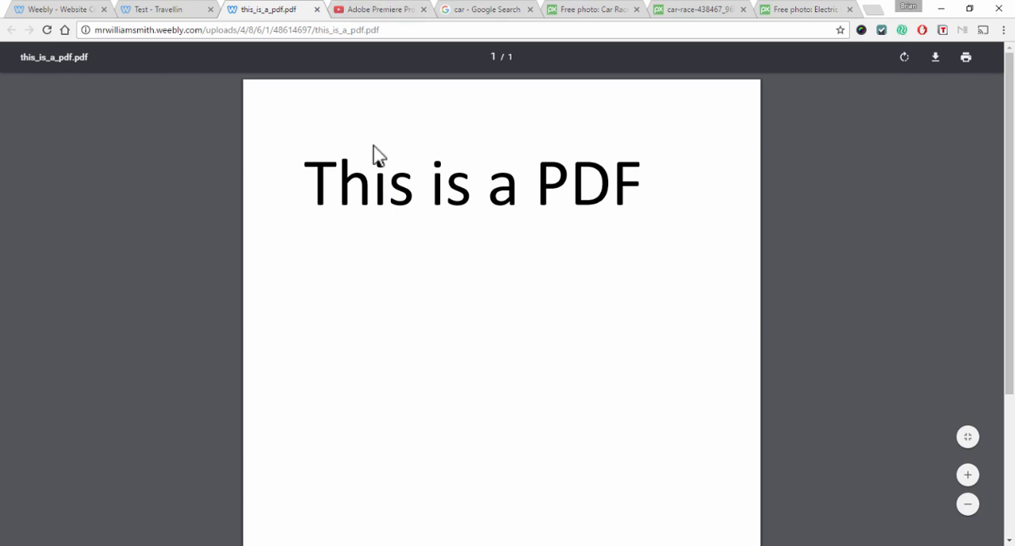
pyautogui.click(316, 10)
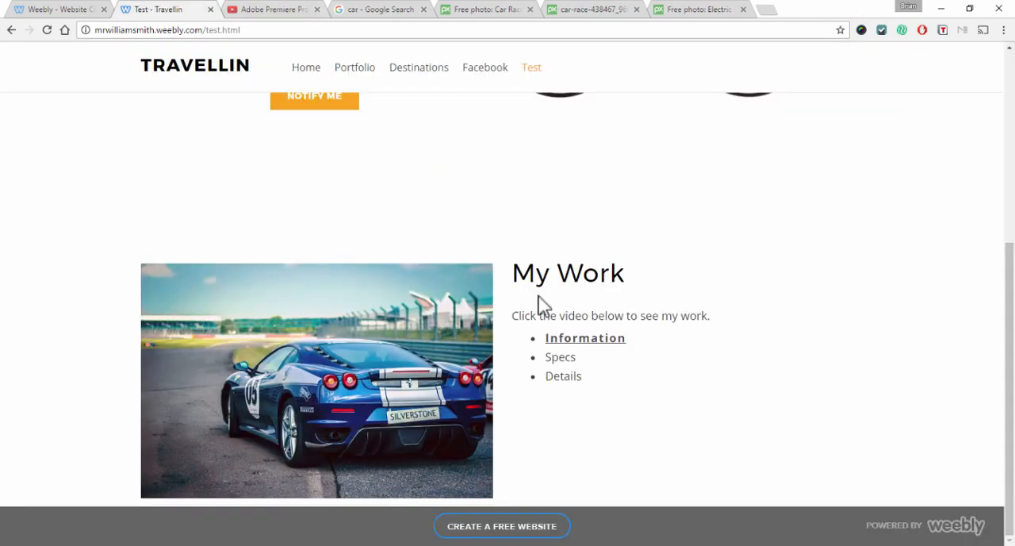
pyautogui.scroll(4, 531, 295)
# Return to the editor tab and close the Website Published dialog
pyautogui.click(57, 10)
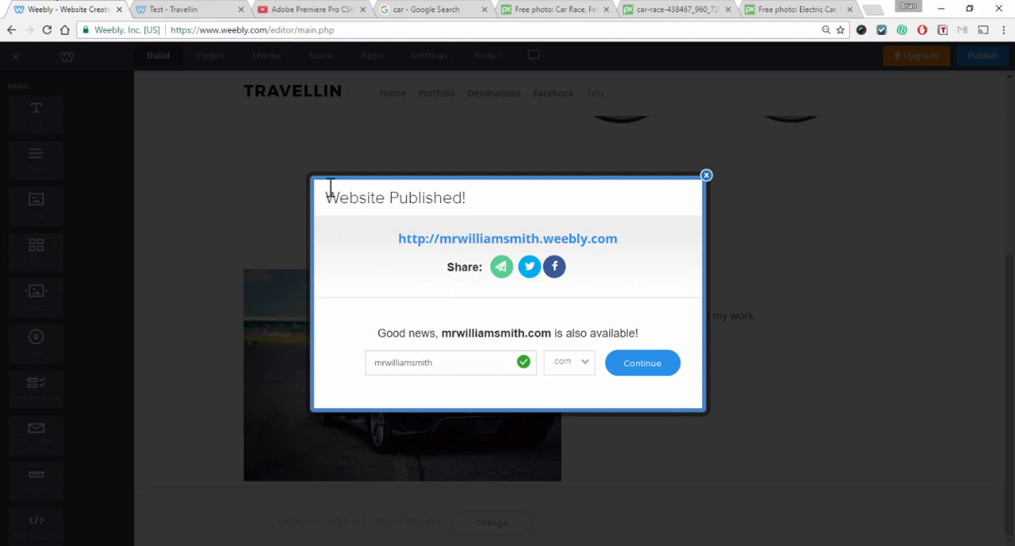
pyautogui.click(219, 11)
pyautogui.click(94, 11)
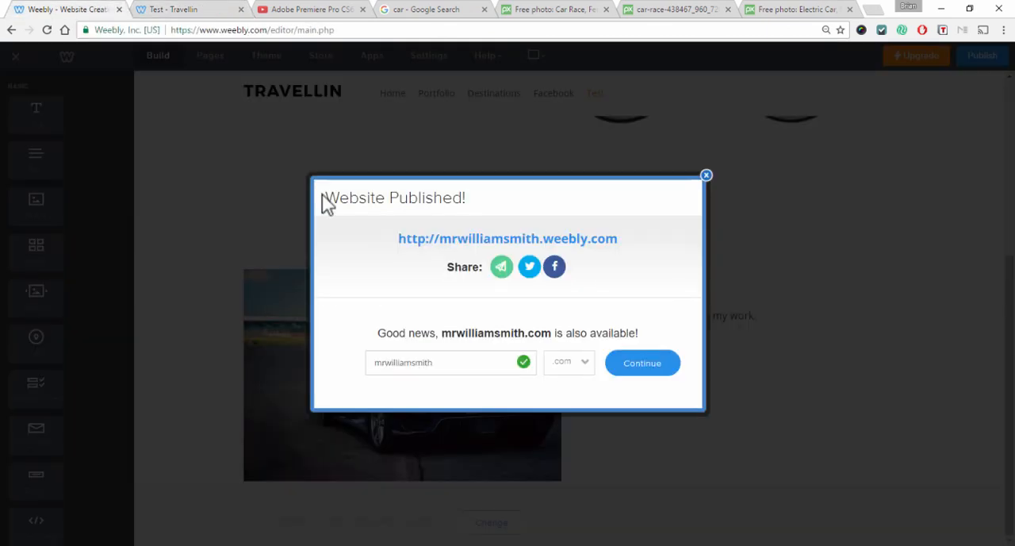
pyautogui.click(706, 175)
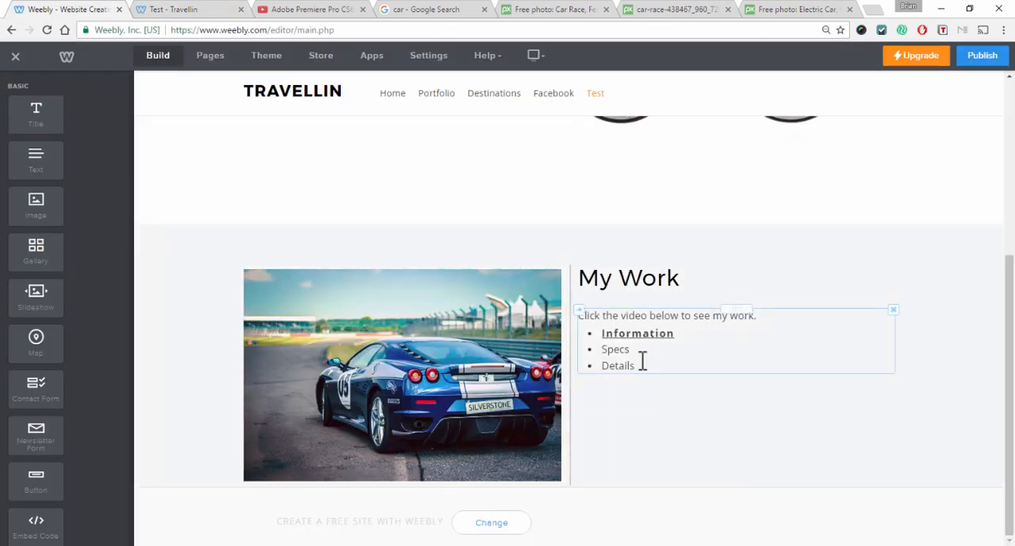
# Add an empty line after the list and place a Button element below the text block
pyautogui.click(641, 365)
pyautogui.press('Return')
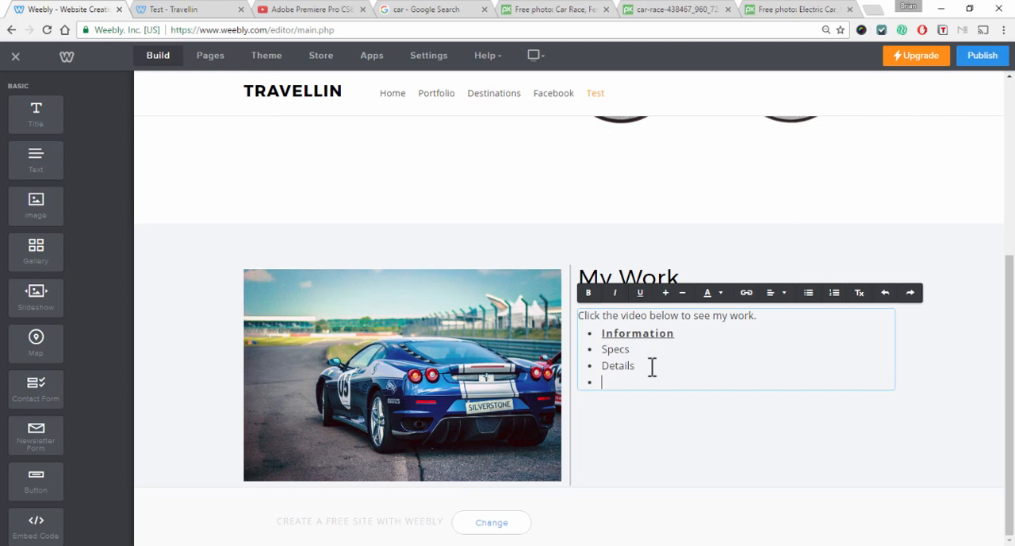
pyautogui.press('Return')
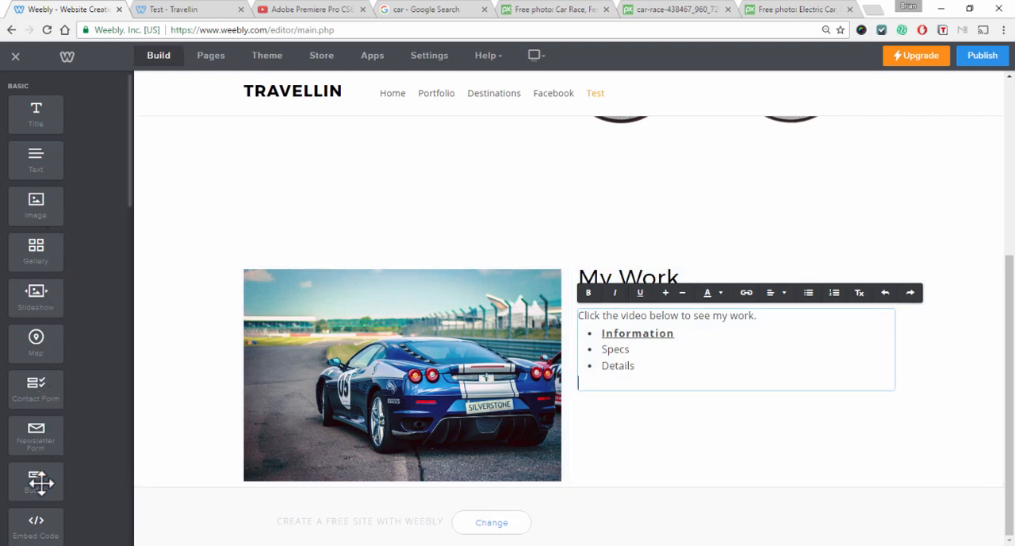
pyautogui.moveTo(38, 480); pyautogui.dragTo(679, 348)
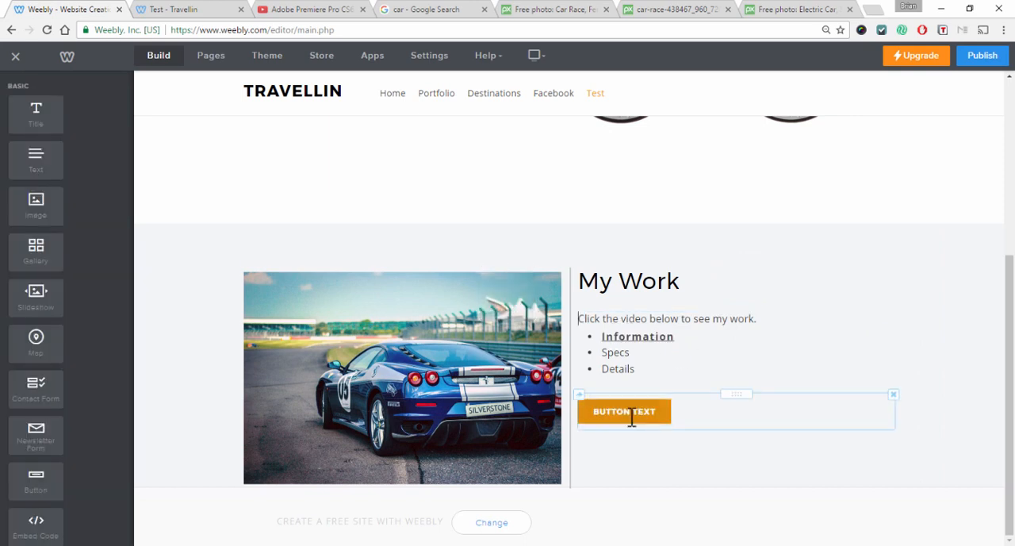
# Examine the button's text and link settings without changing them
pyautogui.click(633, 419)
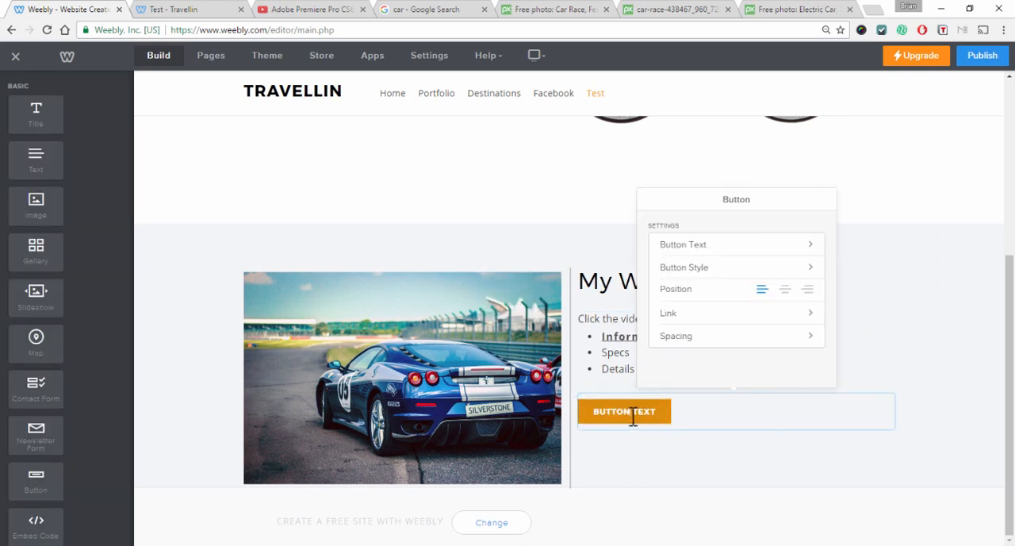
pyautogui.click(713, 246)
pyautogui.click(729, 243)
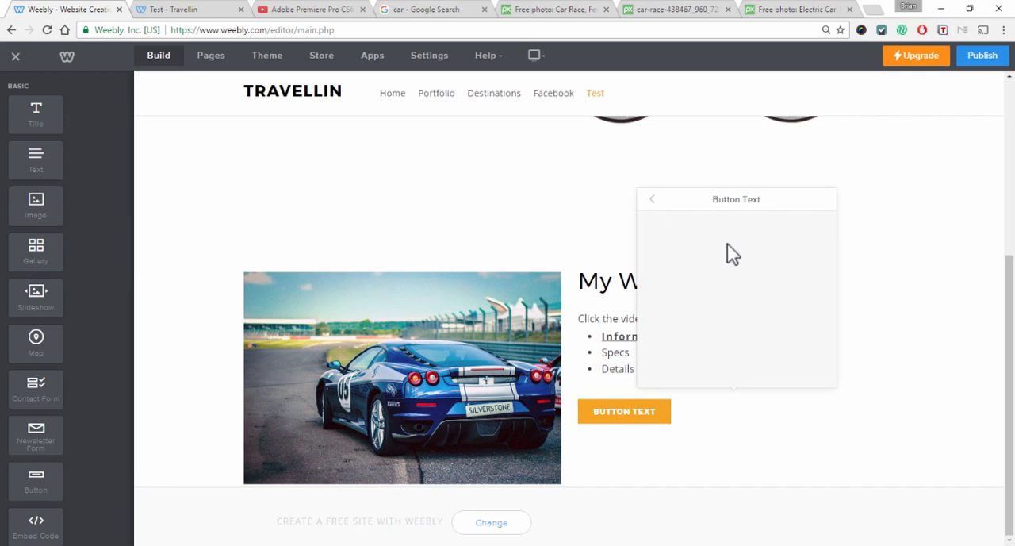
pyautogui.click(653, 199)
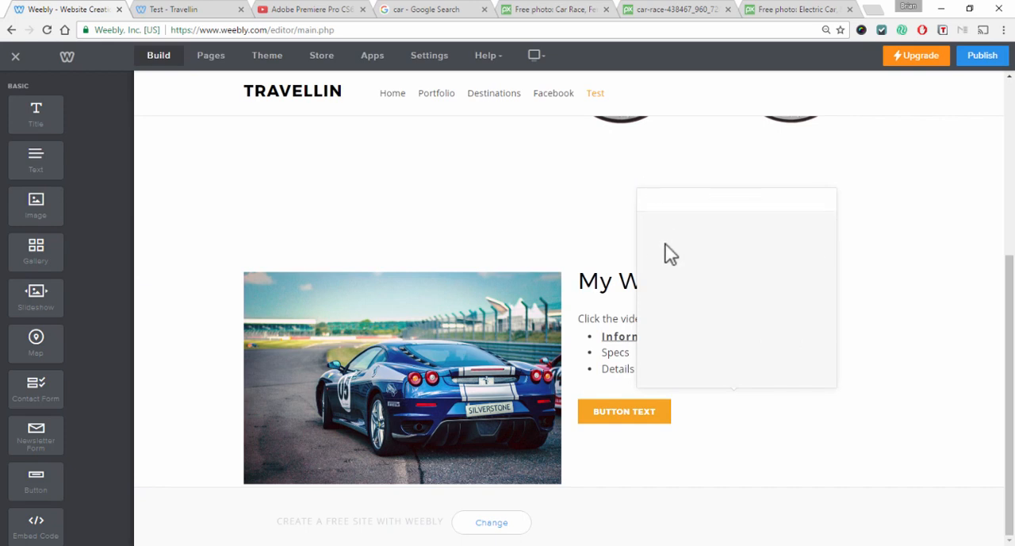
pyautogui.click(641, 414)
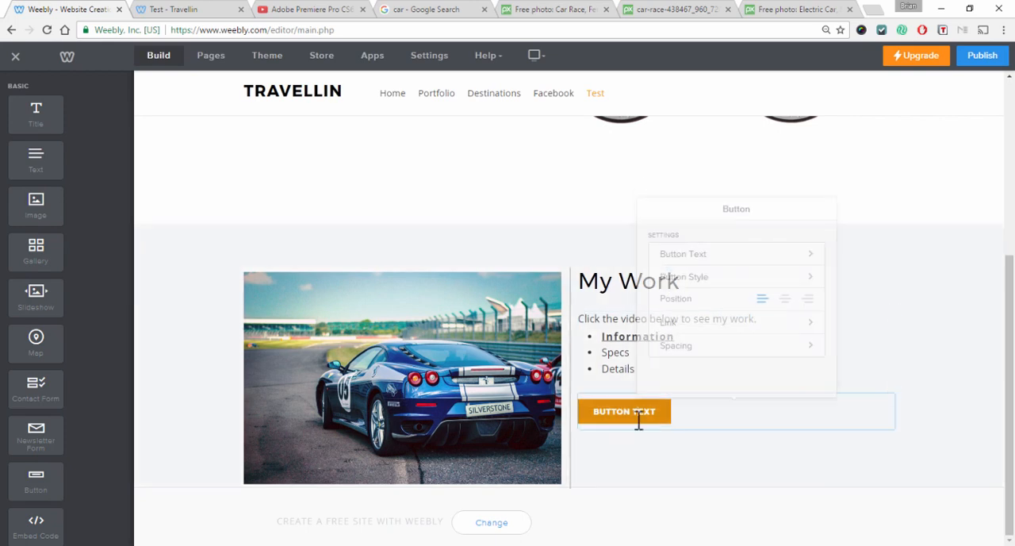
pyautogui.click(682, 313)
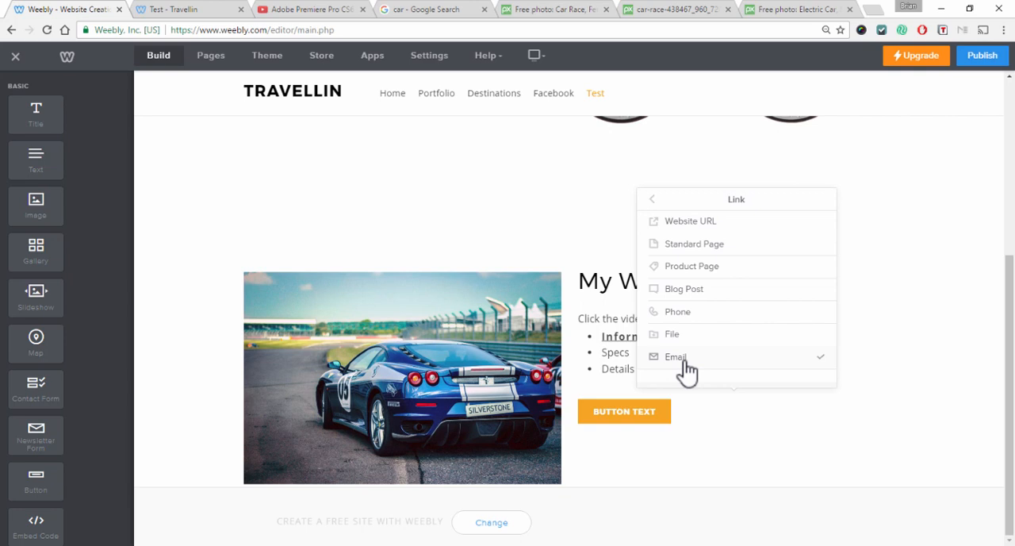
pyautogui.click(683, 313)
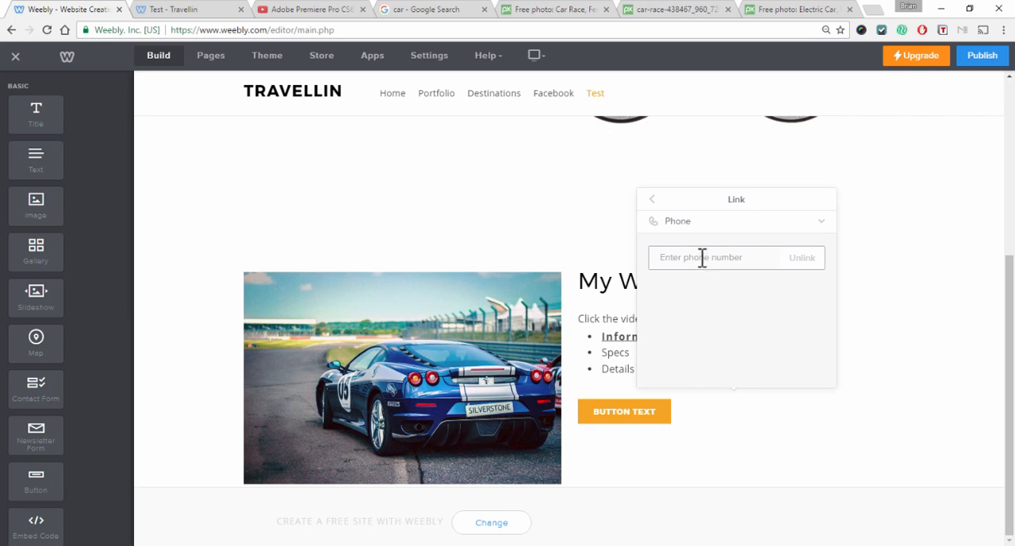
pyautogui.click(651, 208)
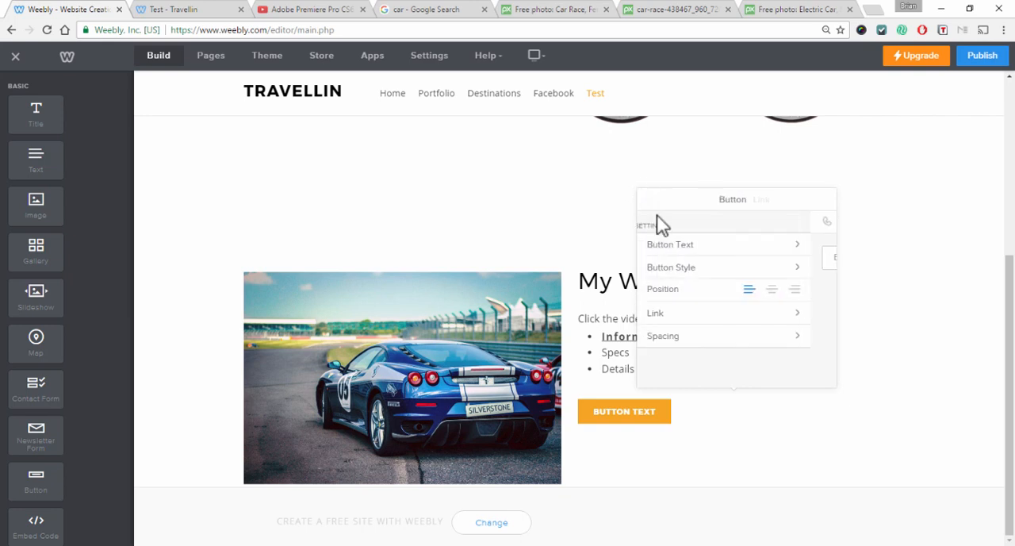
pyautogui.click(718, 245)
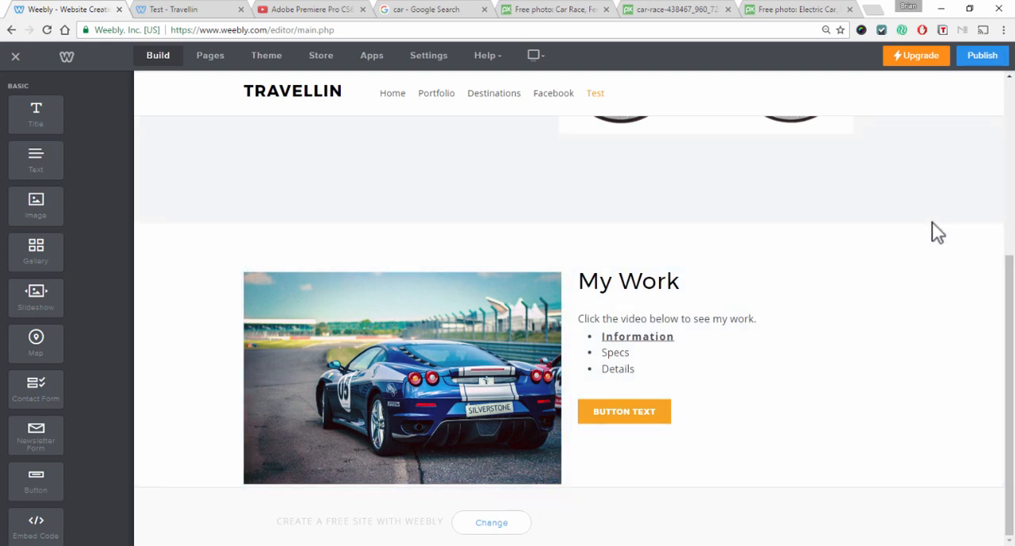
# Add a YouTube element below the image-and-text section
pyautogui.scroll(-2, 32, 317)
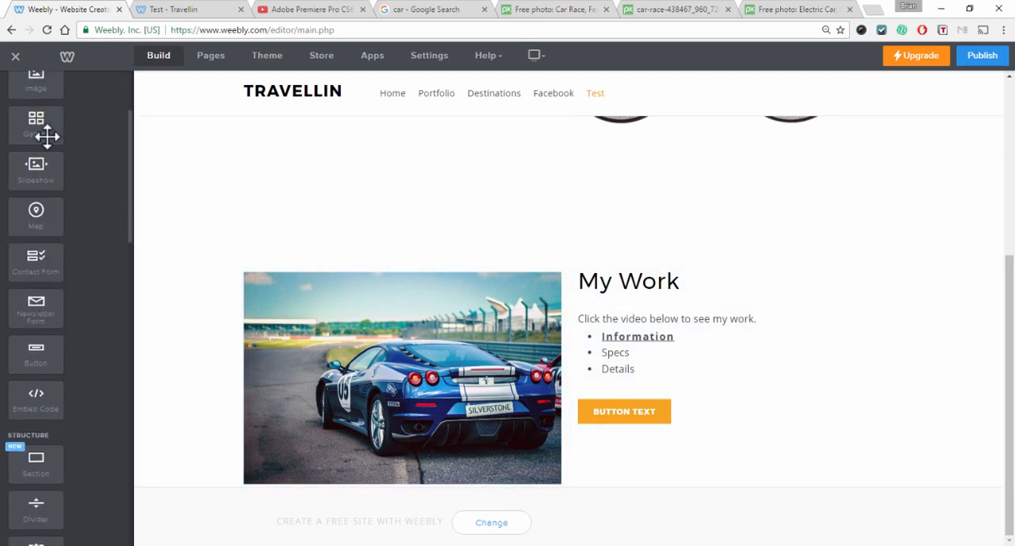
pyautogui.scroll(2, 74, 188)
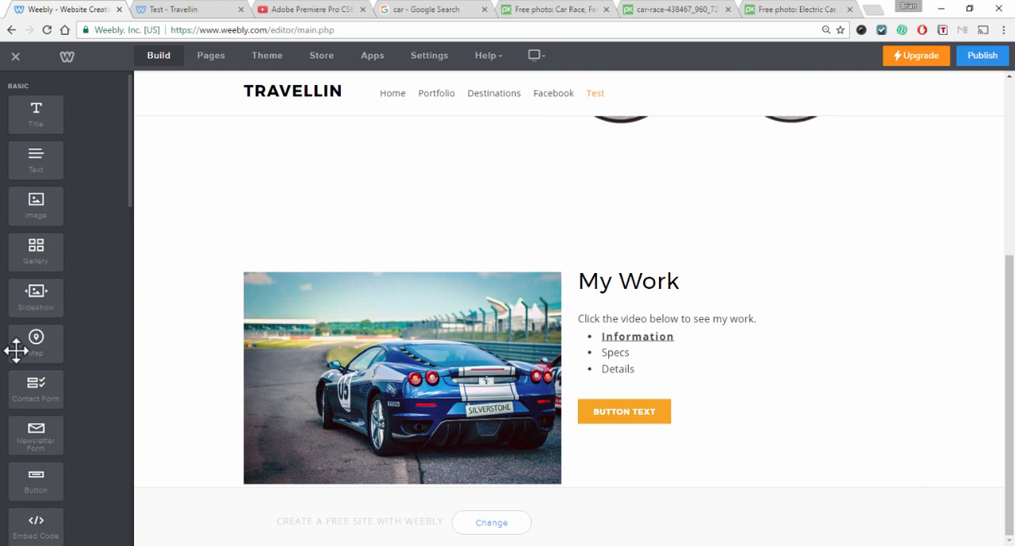
pyautogui.scroll(-8, 66, 396)
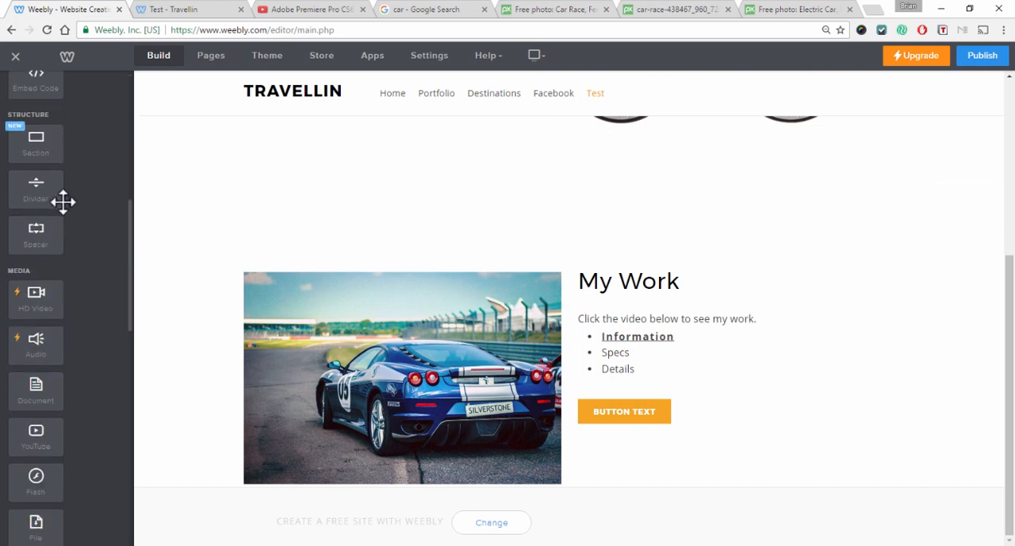
pyautogui.scroll(-1, 63, 202)
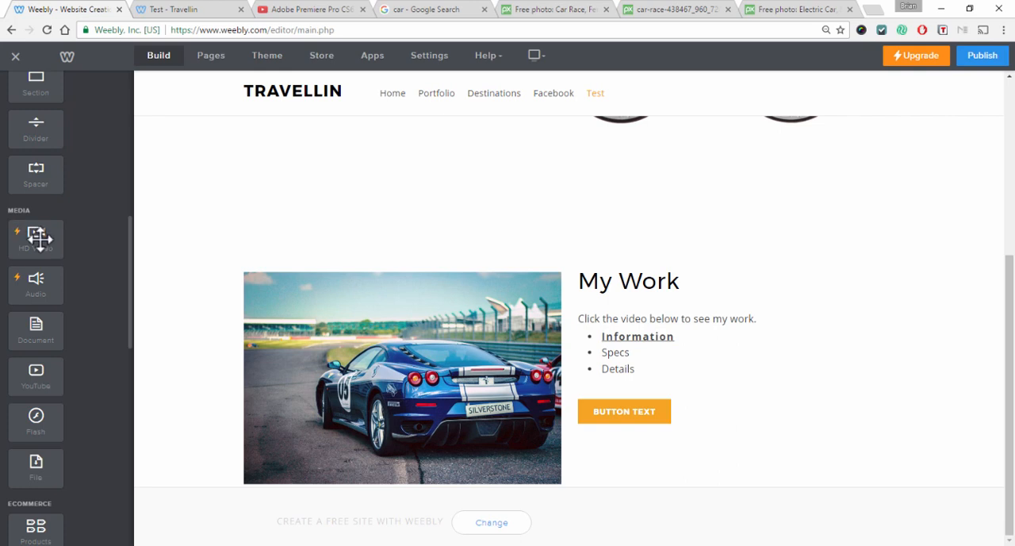
pyautogui.moveTo(43, 390); pyautogui.dragTo(576, 487)
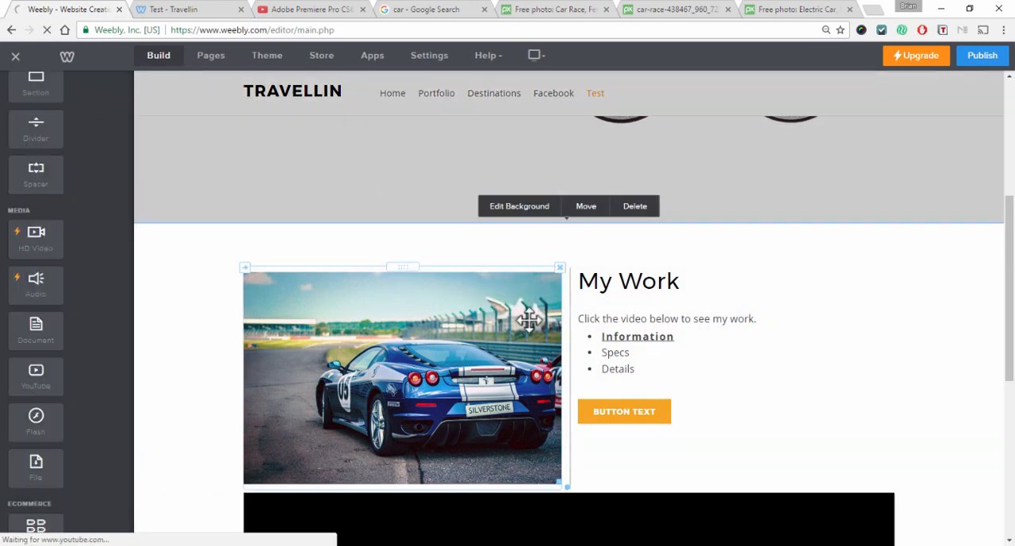
# Copy the Adobe Premiere Pro CS6 tutorial's URL from its YouTube tab, close that tab, and paste it as the YouTube element's video URL
pyautogui.scroll(-4, 831, 319)
pyautogui.scroll(-1, 892, 315)
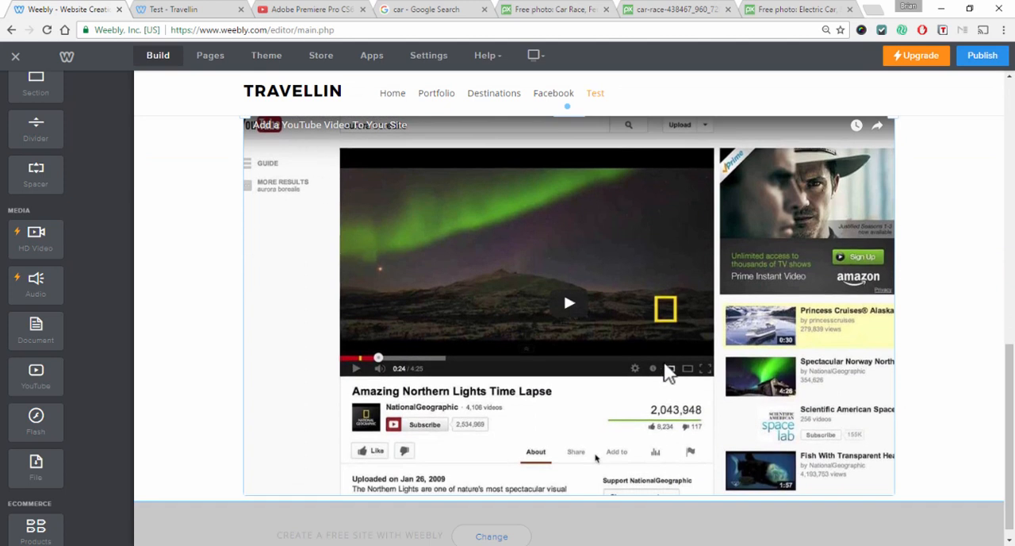
pyautogui.click(460, 324)
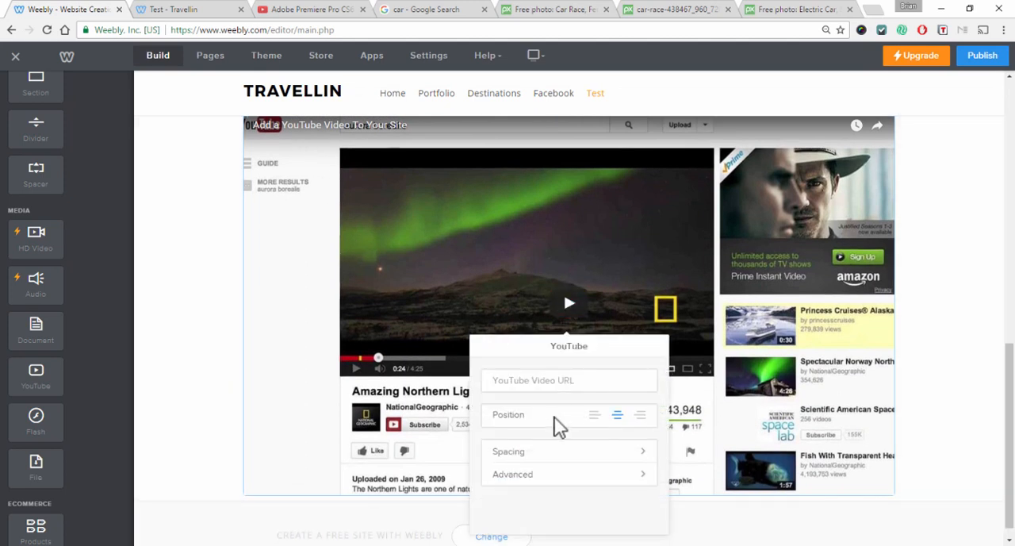
pyautogui.click(295, 11)
pyautogui.click(277, 30)
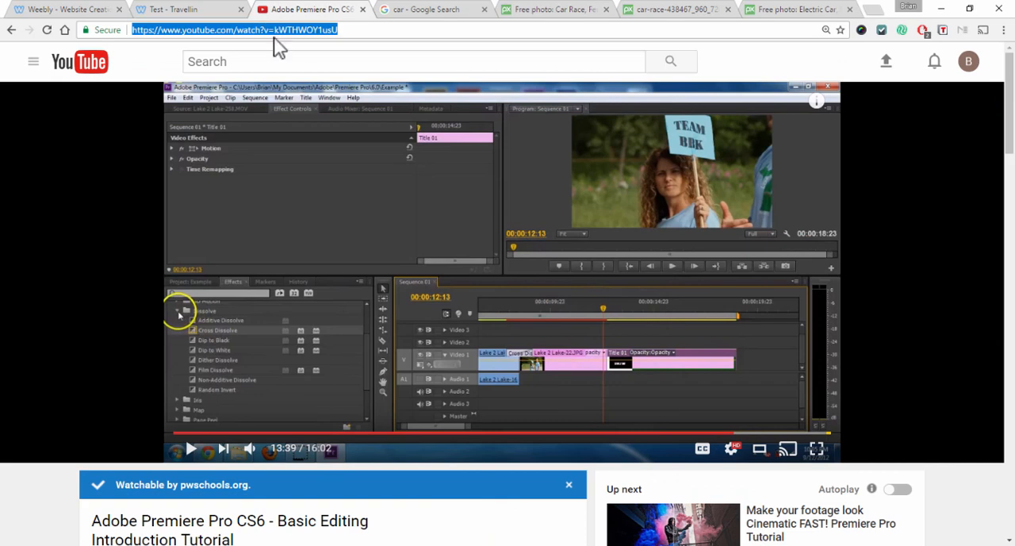
pyautogui.scroll(-2, 550, 249)
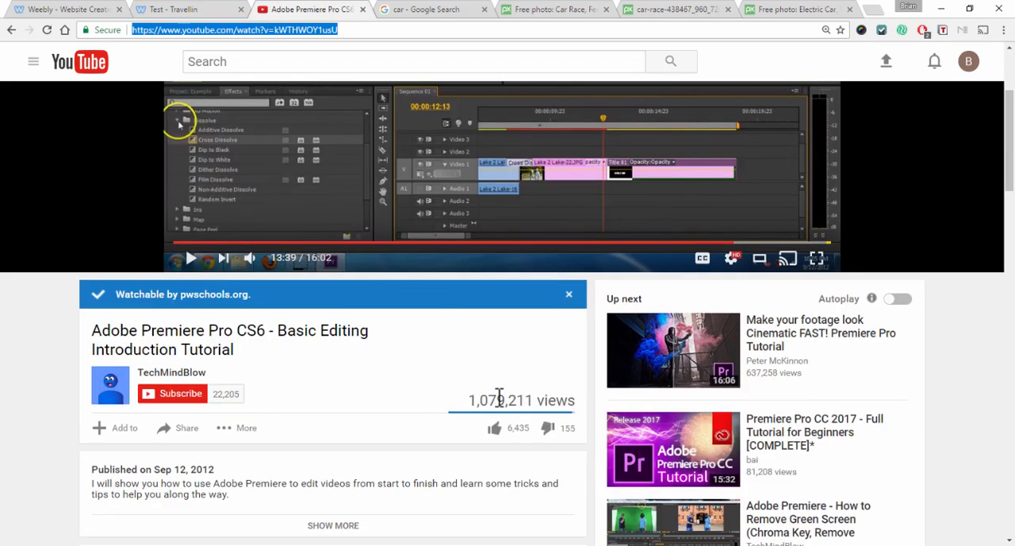
pyautogui.scroll(2, 308, 131)
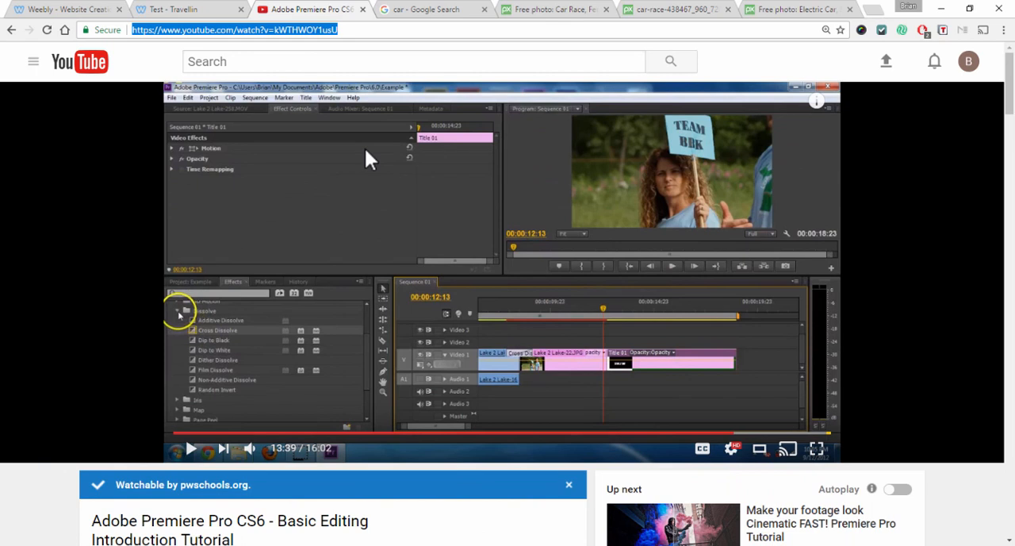
pyautogui.click(363, 10)
pyautogui.click(60, 10)
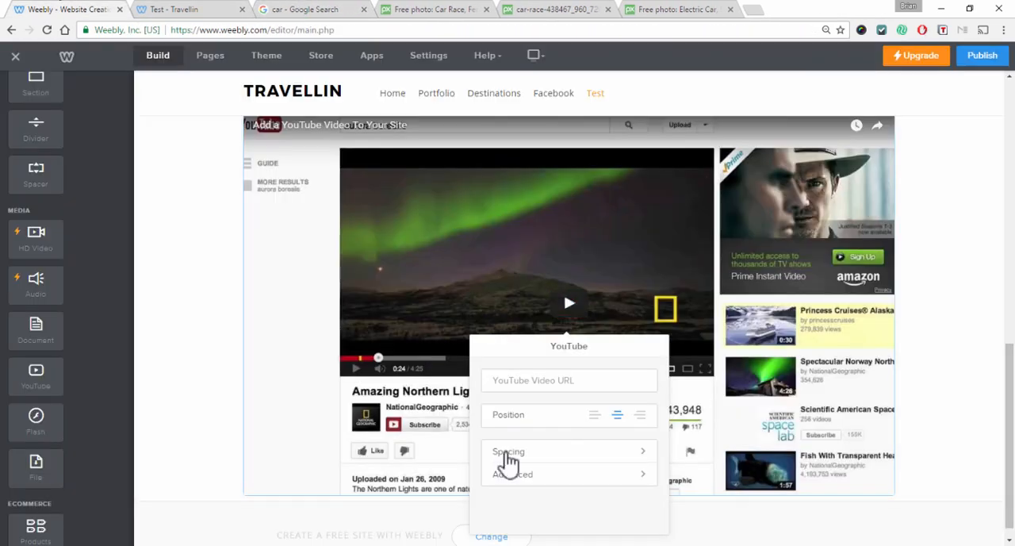
pyautogui.click(554, 380)
pyautogui.hotkey('ctrl', 'v')
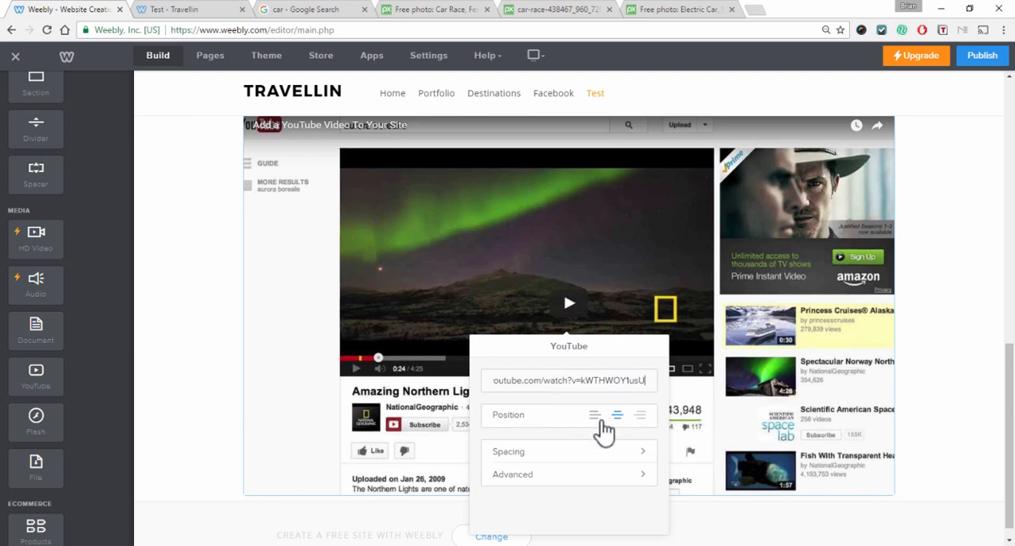
# Check the YouTube element's advanced size options
pyautogui.click(617, 482)
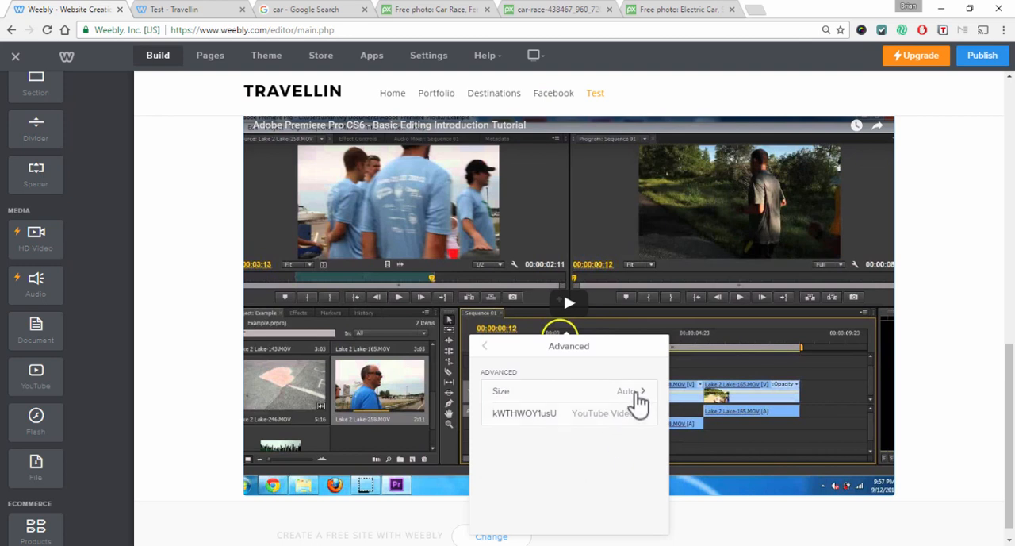
pyautogui.click(638, 397)
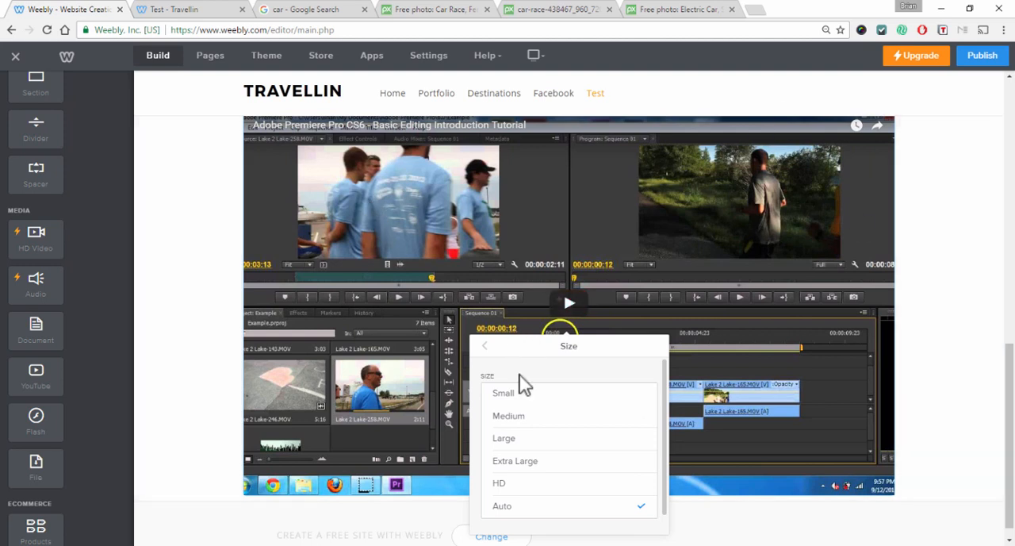
pyautogui.click(485, 346)
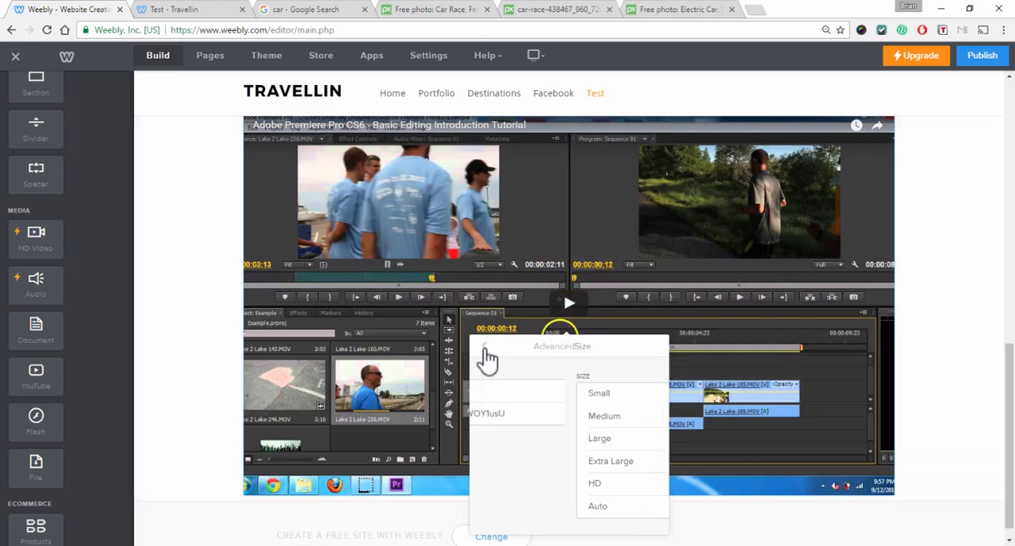
pyautogui.click(485, 346)
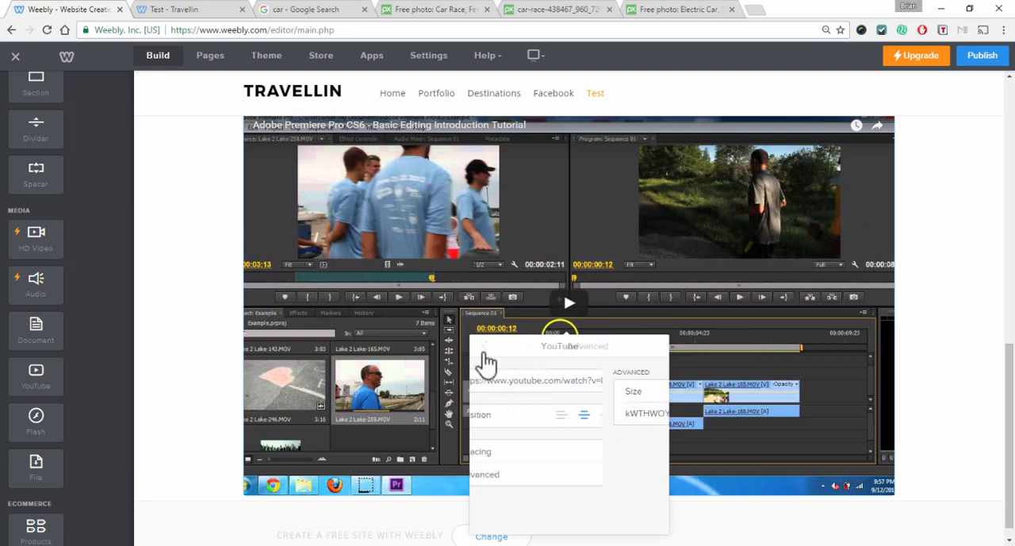
pyautogui.click(958, 337)
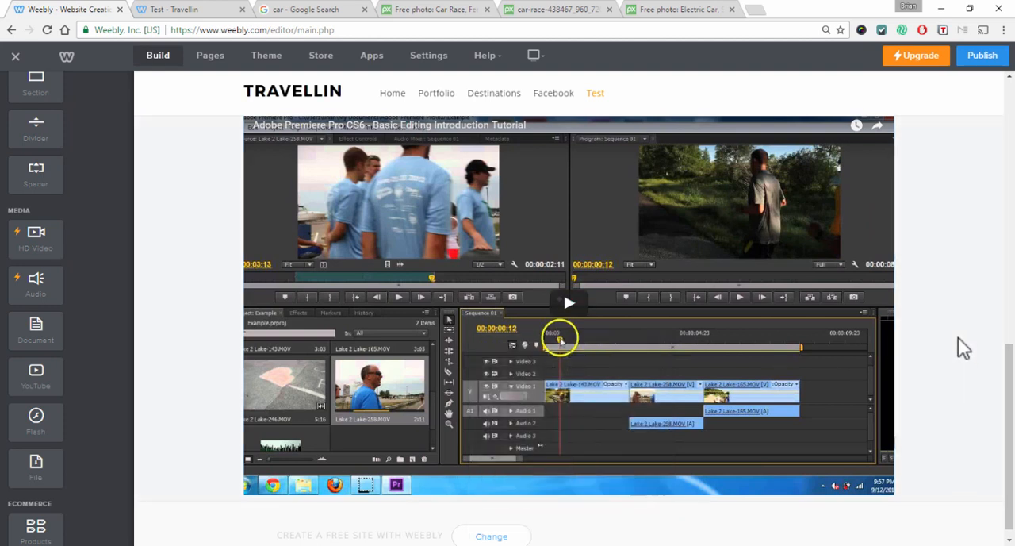
# Insert a Spacer between the image-and-text section and the YouTube video
pyautogui.scroll(5, 954, 353)
pyautogui.scroll(-2, 954, 353)
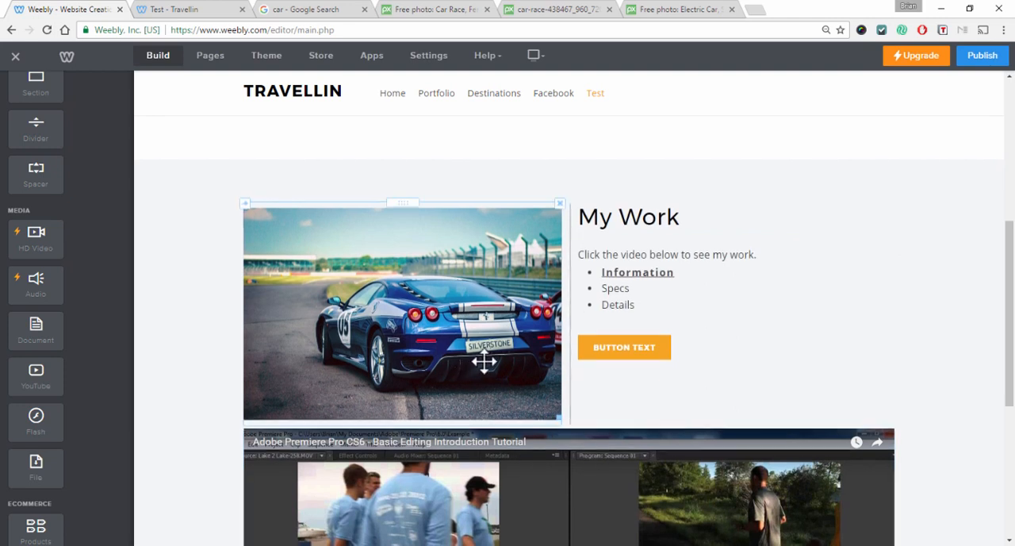
pyautogui.scroll(-2, 482, 360)
pyautogui.scroll(4, 82, 283)
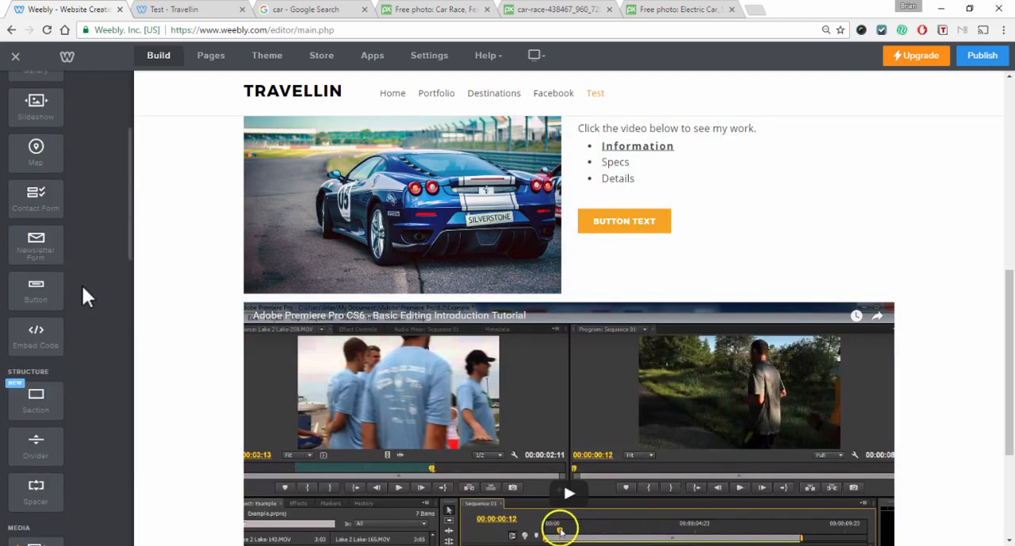
pyautogui.scroll(-1, 85, 413)
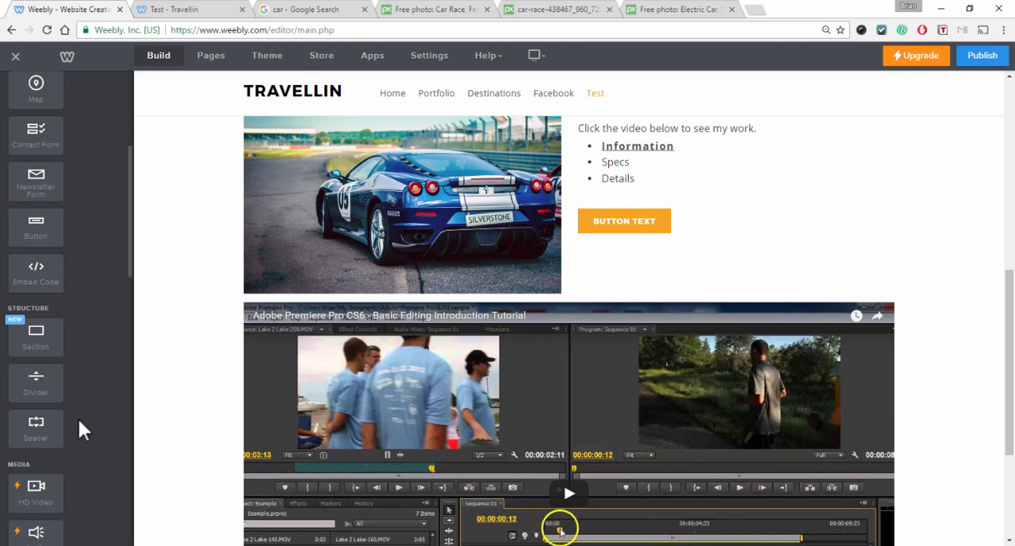
pyautogui.moveTo(85, 428); pyautogui.dragTo(402, 338)
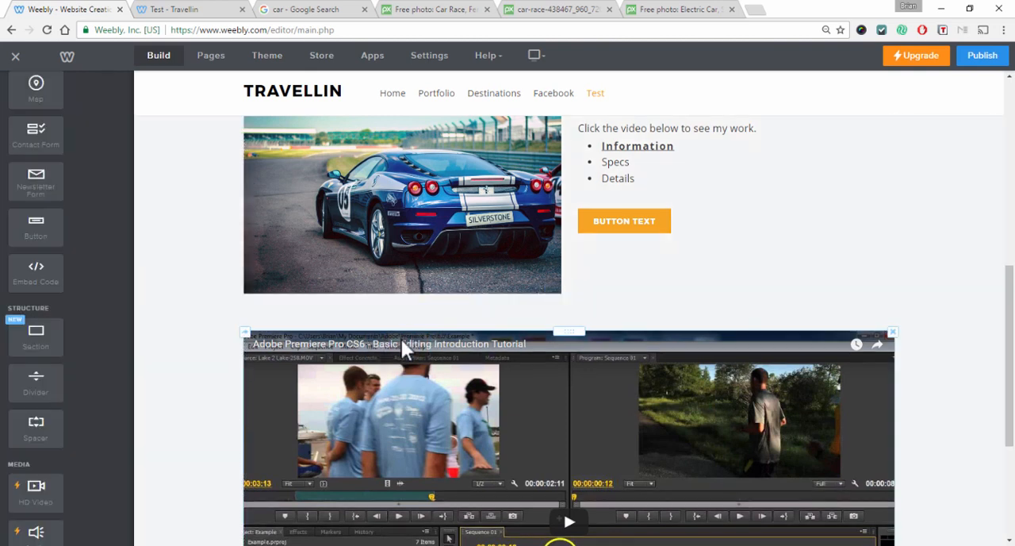
# Add a Title element between the spacer and the YouTube video
pyautogui.scroll(1, 943, 303)
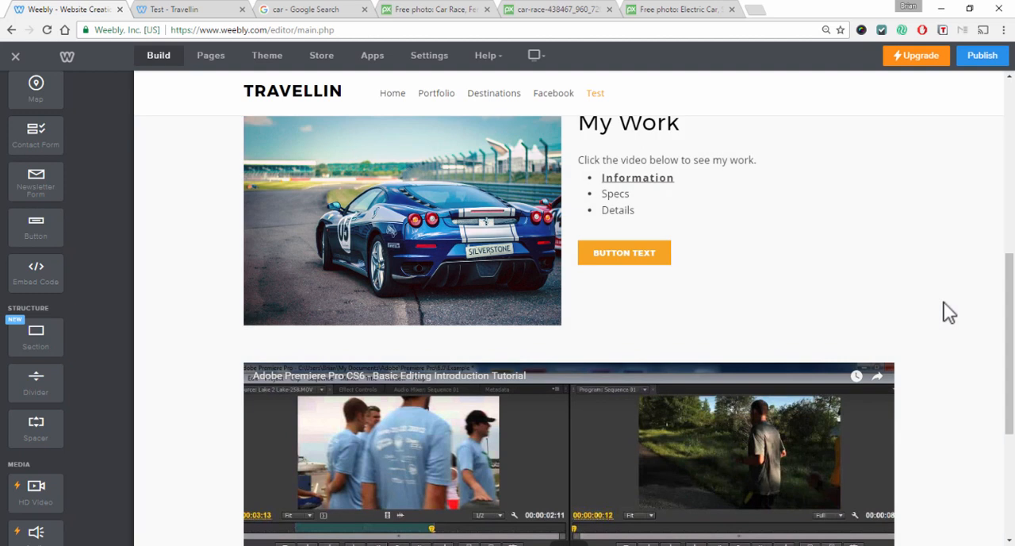
pyautogui.scroll(3, 955, 341)
pyautogui.scroll(-3, 955, 341)
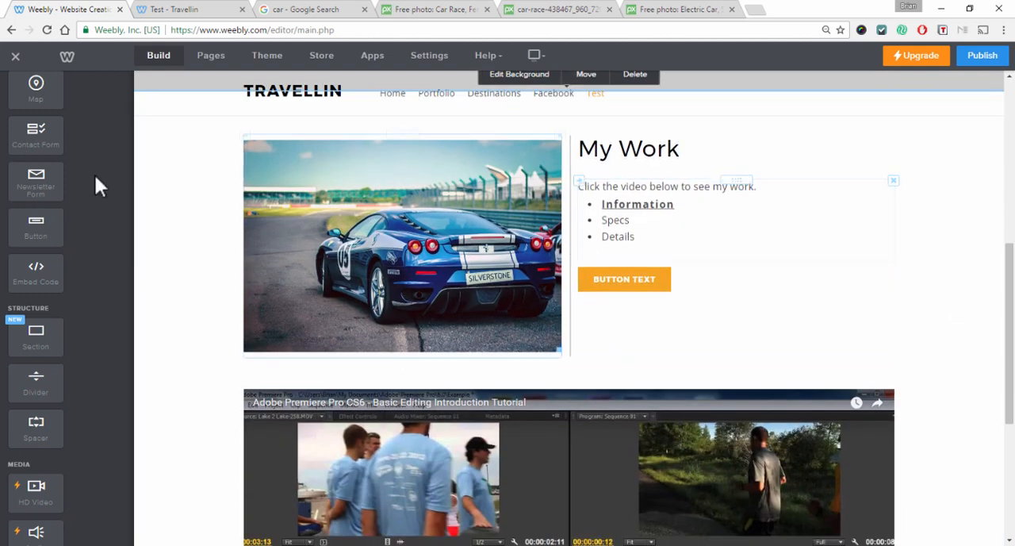
pyautogui.scroll(5, 48, 179)
pyautogui.moveTo(31, 151); pyautogui.dragTo(307, 387)
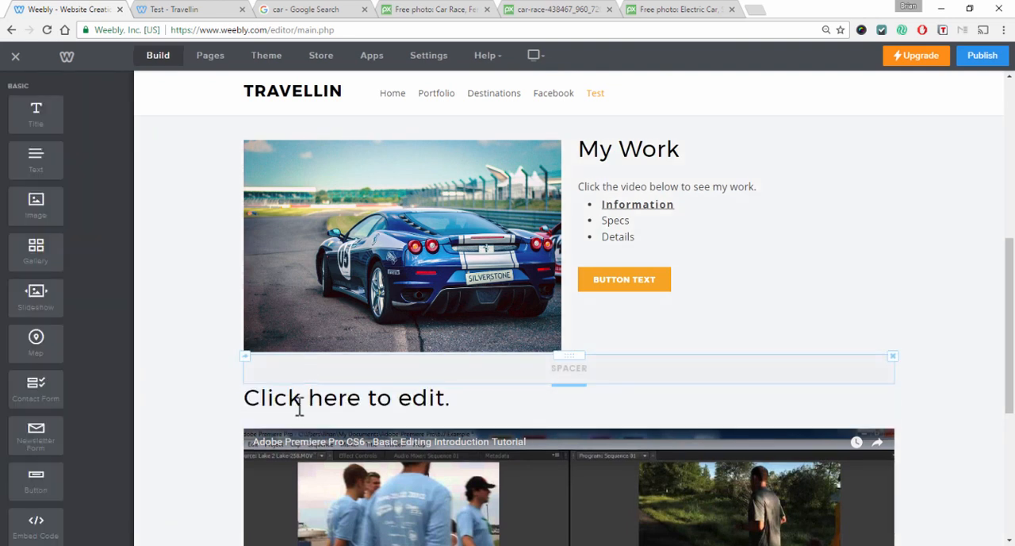
# Set the new title's text to My Work
pyautogui.click(300, 406)
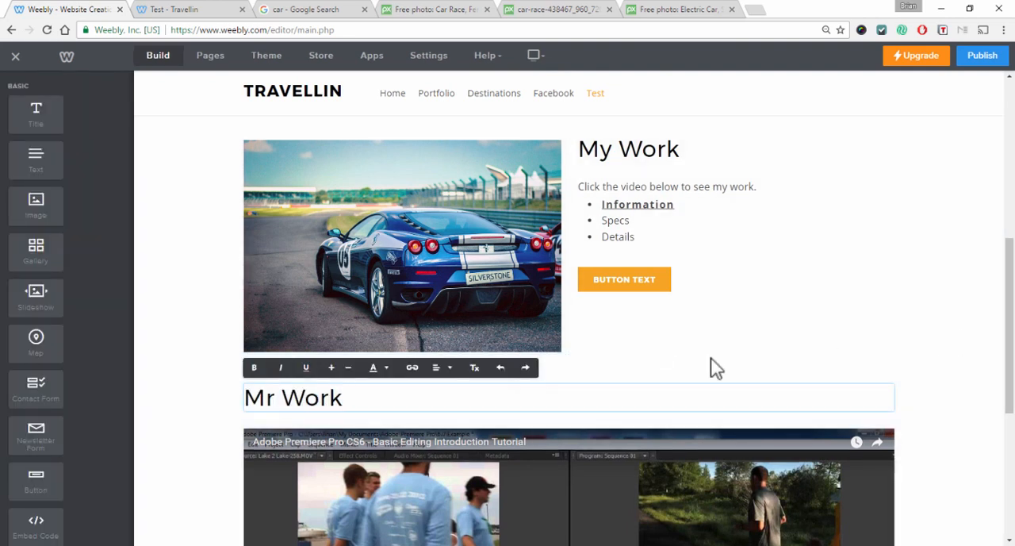
pyautogui.doubleClick(267, 390)
pyautogui.click(290, 403)
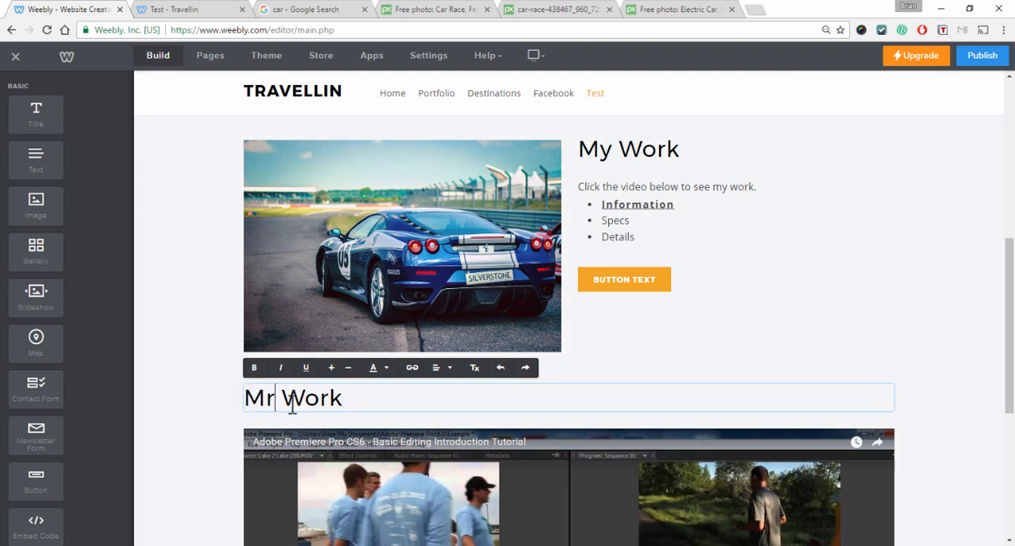
pyautogui.press('BackSpace')
pyautogui.write('y')
pyautogui.click(988, 365)
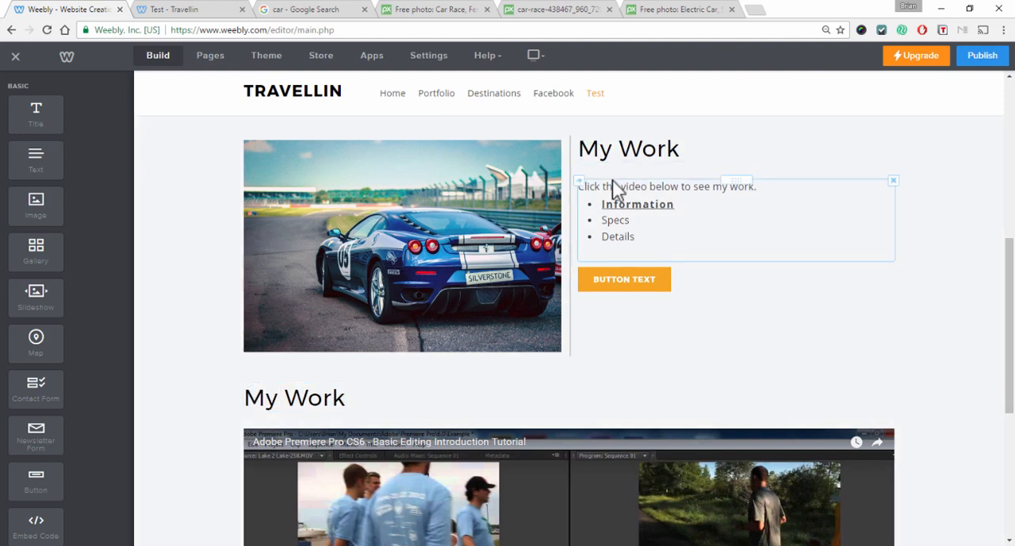
# Review the Test page layout and scroll the element list down to the installed apps
pyautogui.scroll(3, 960, 336)
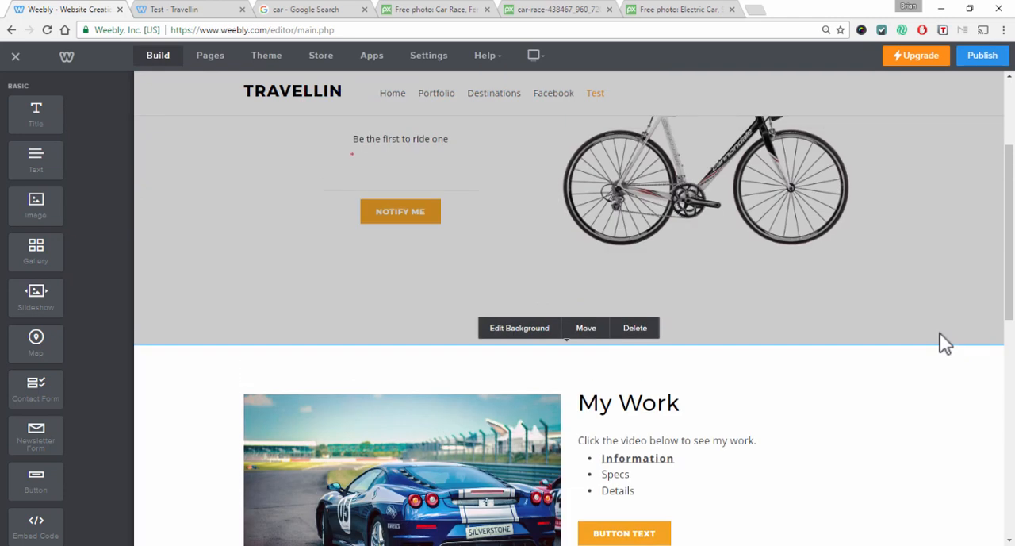
pyautogui.scroll(-2, 940, 344)
pyautogui.scroll(-5, 942, 349)
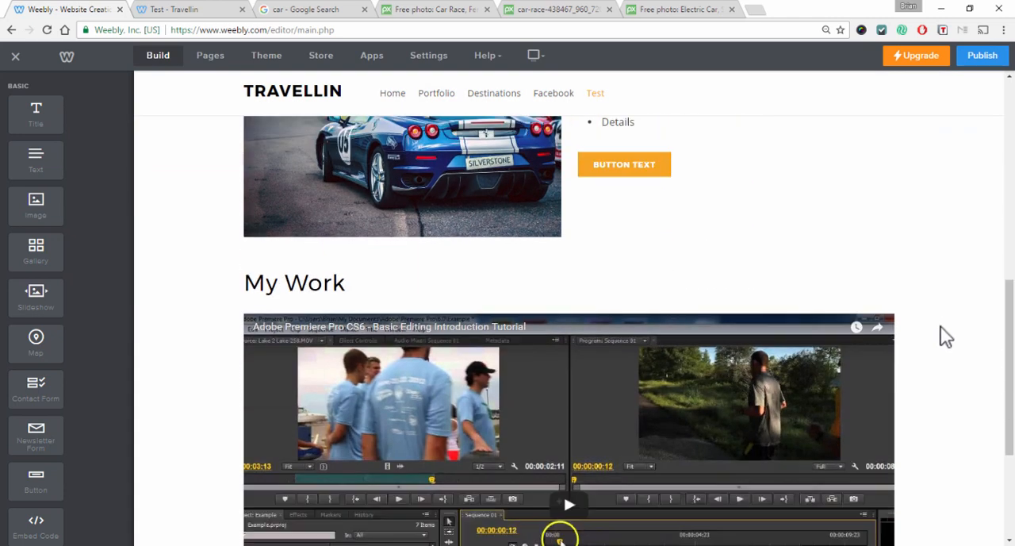
pyautogui.scroll(5, 944, 339)
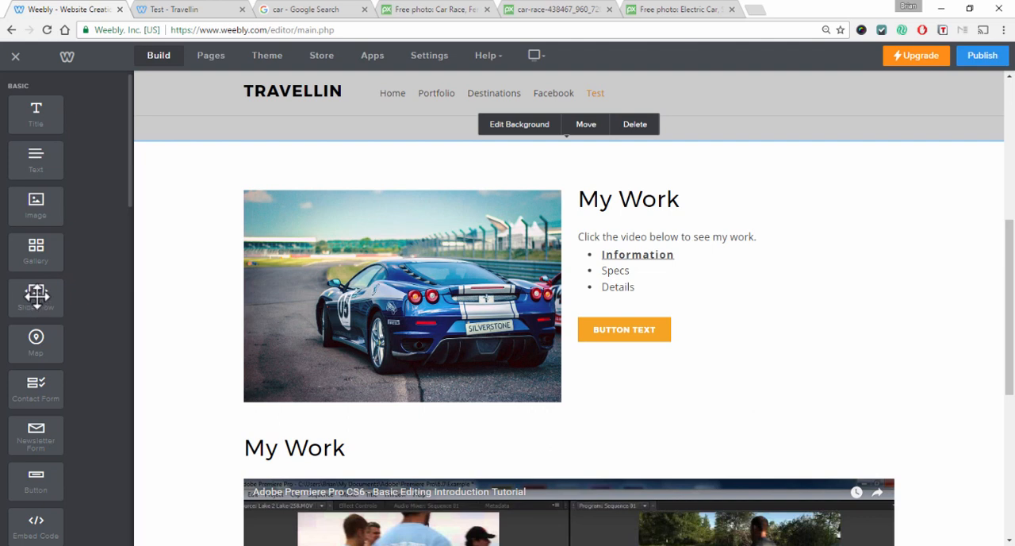
pyautogui.scroll(-3, 36, 295)
pyautogui.scroll(-6, 37, 298)
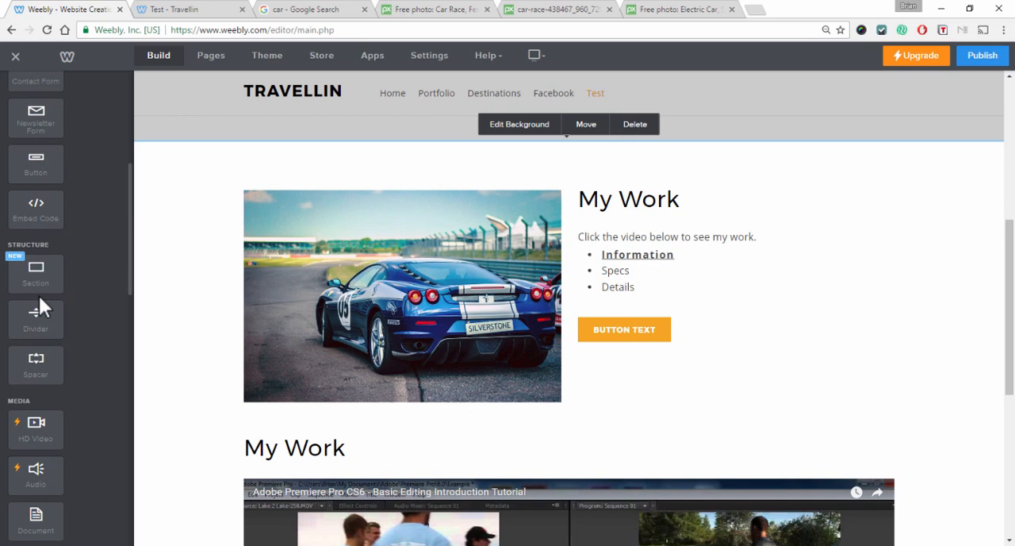
pyautogui.scroll(-4, 54, 257)
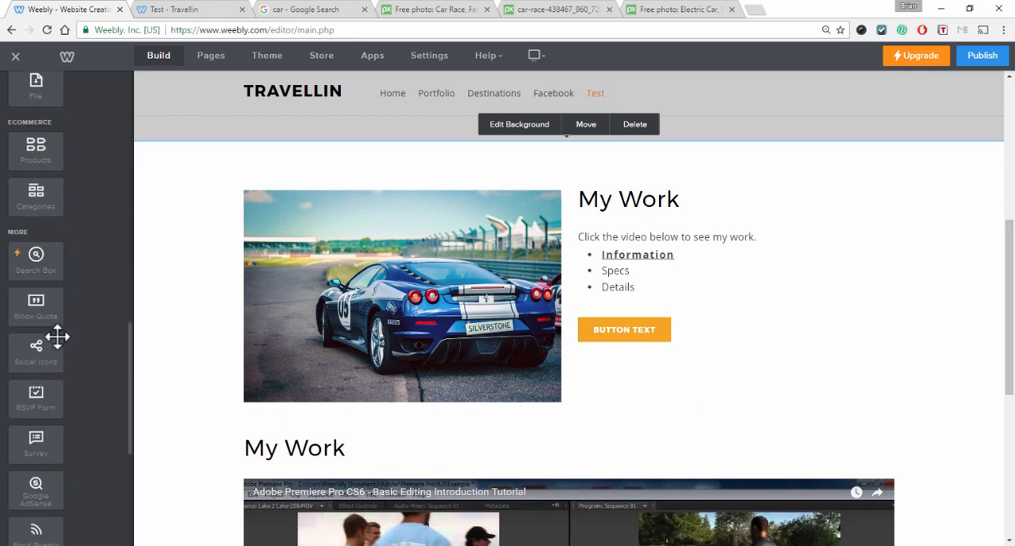
pyautogui.scroll(-2, 56, 333)
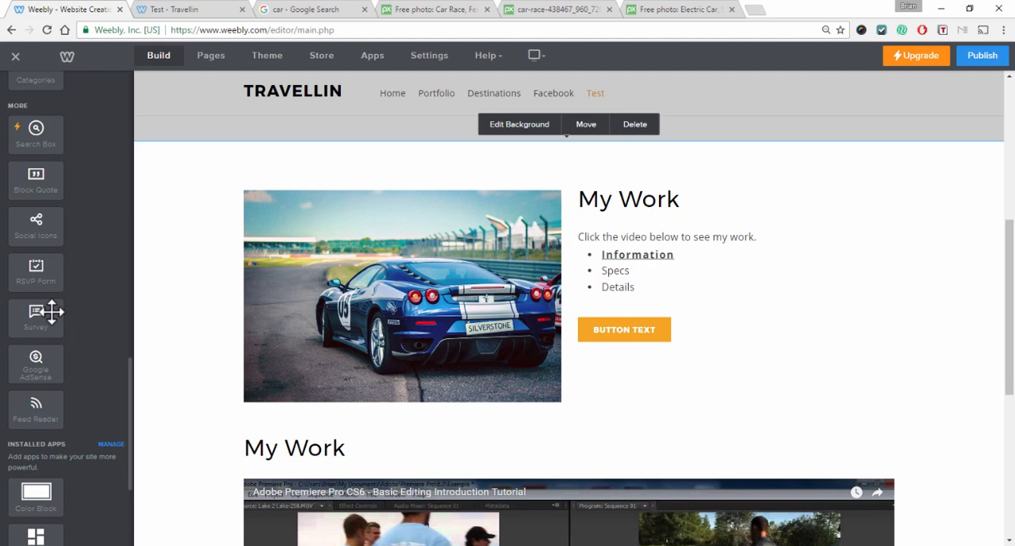
pyautogui.scroll(-3, 51, 310)
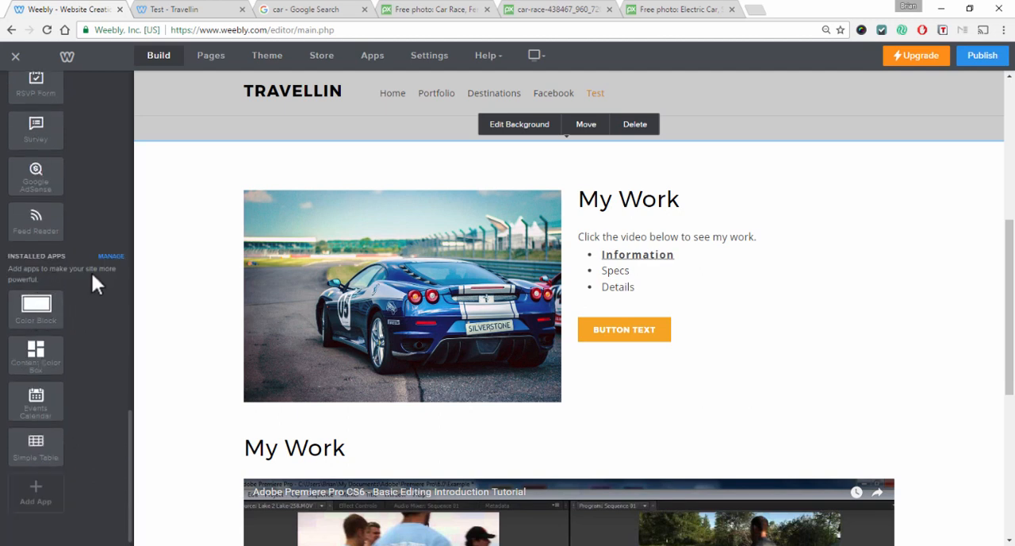
# Browse the available apps in the App Center, then close it
pyautogui.click(372, 57)
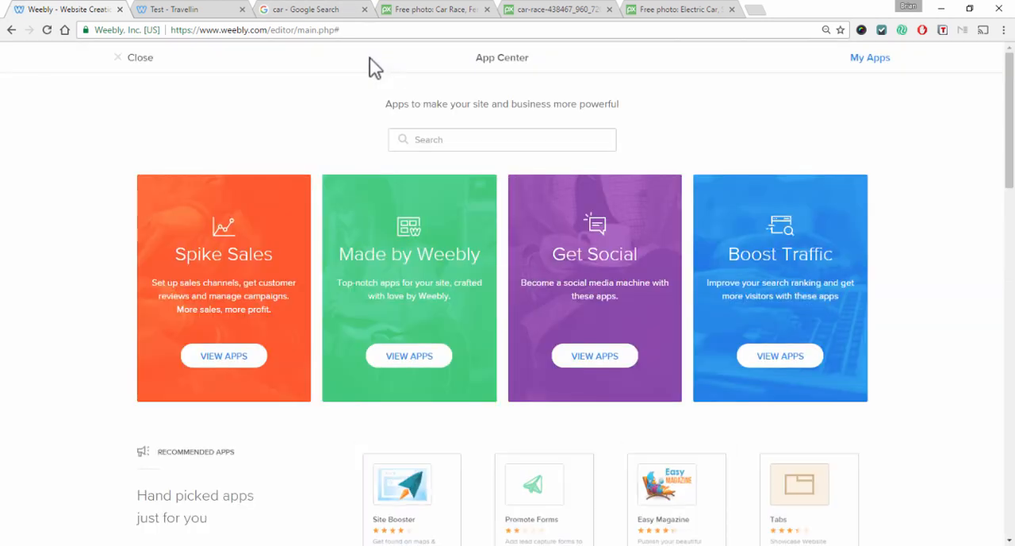
pyautogui.scroll(-8, 722, 292)
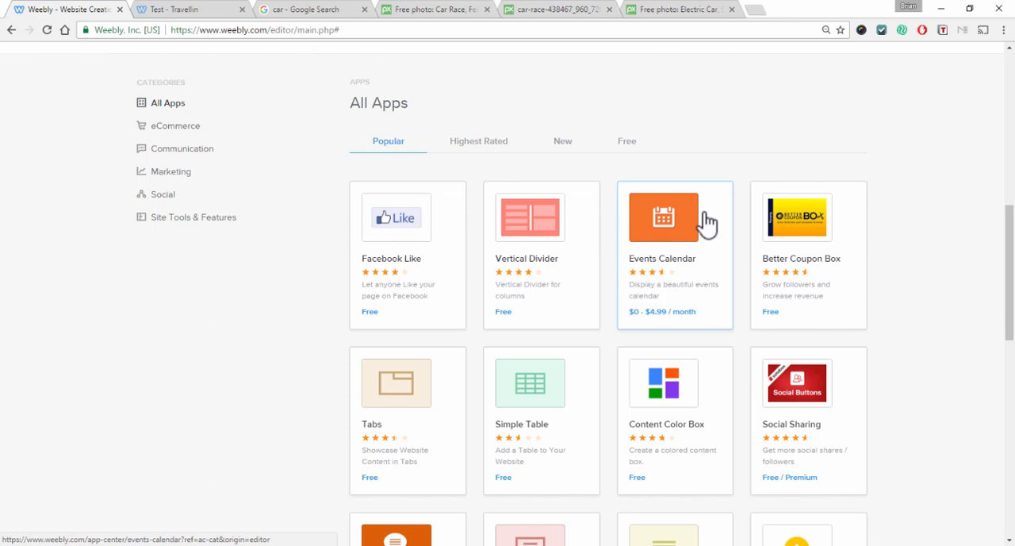
pyautogui.scroll(-2, 618, 243)
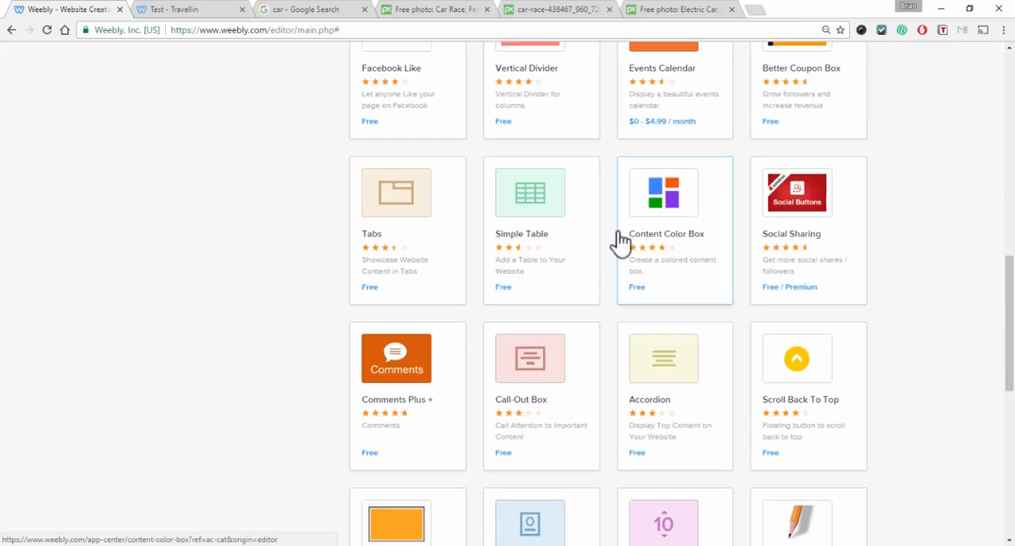
pyautogui.scroll(-1, 616, 237)
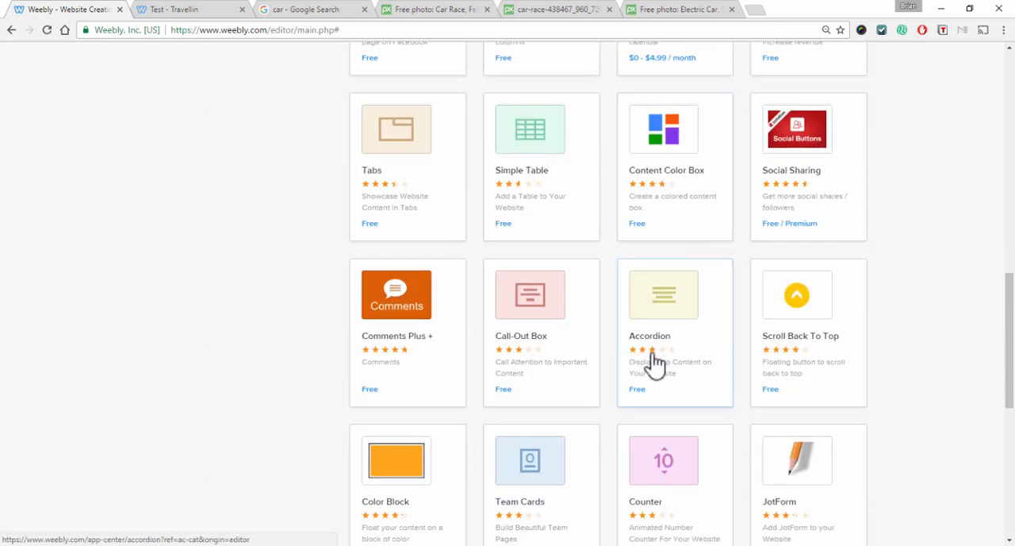
pyautogui.scroll(-2, 666, 361)
pyautogui.scroll(-2, 675, 351)
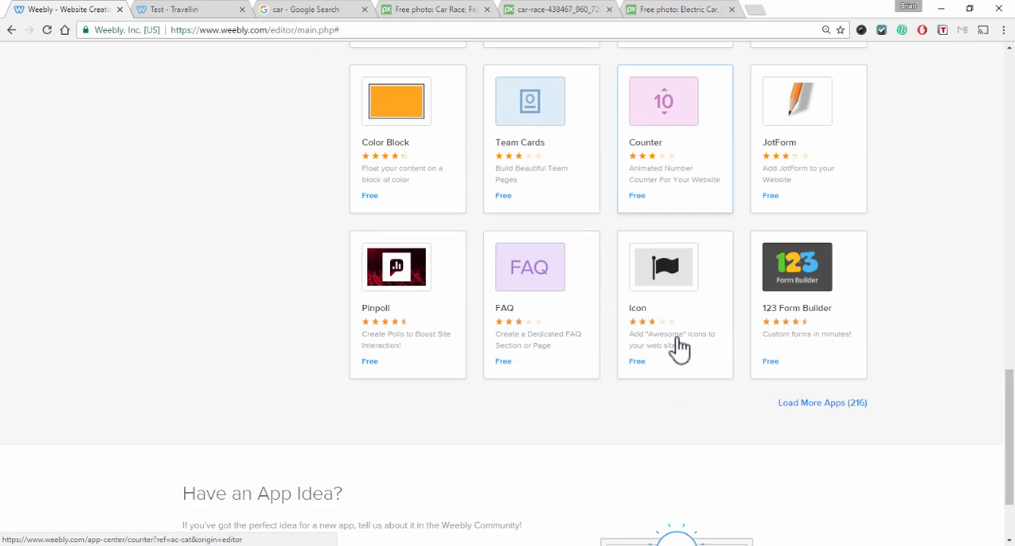
pyautogui.scroll(9, 623, 325)
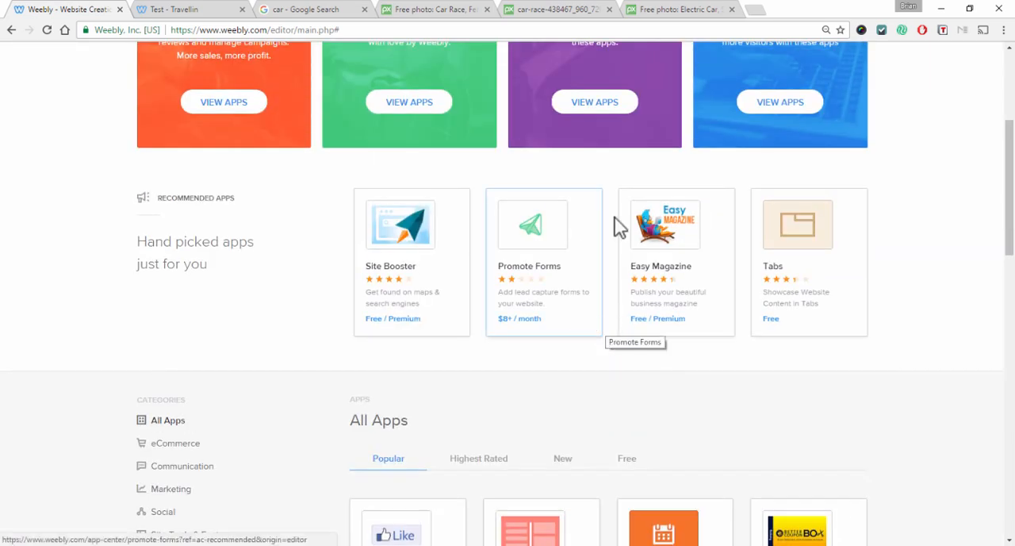
pyautogui.scroll(2, 535, 281)
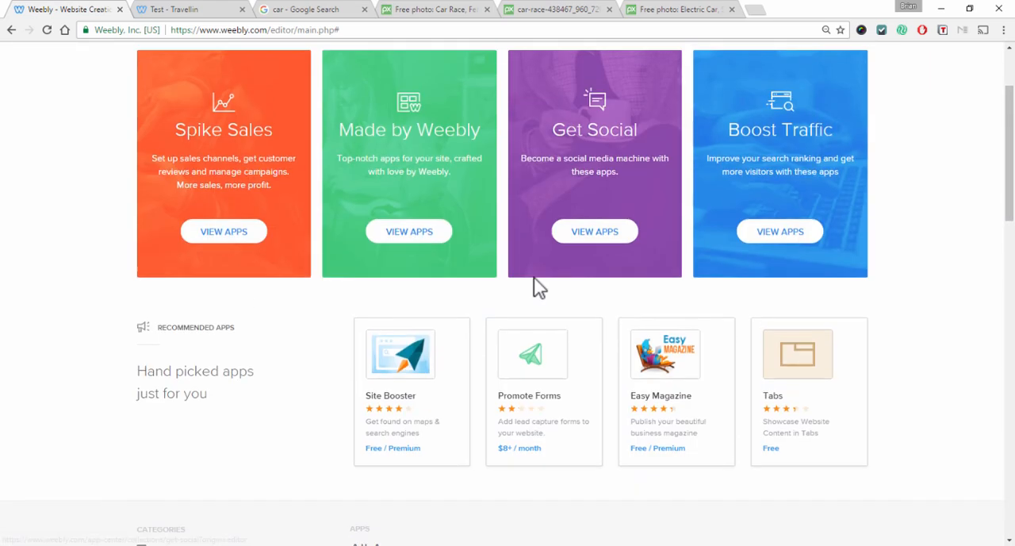
pyautogui.scroll(2, 537, 287)
pyautogui.click(136, 57)
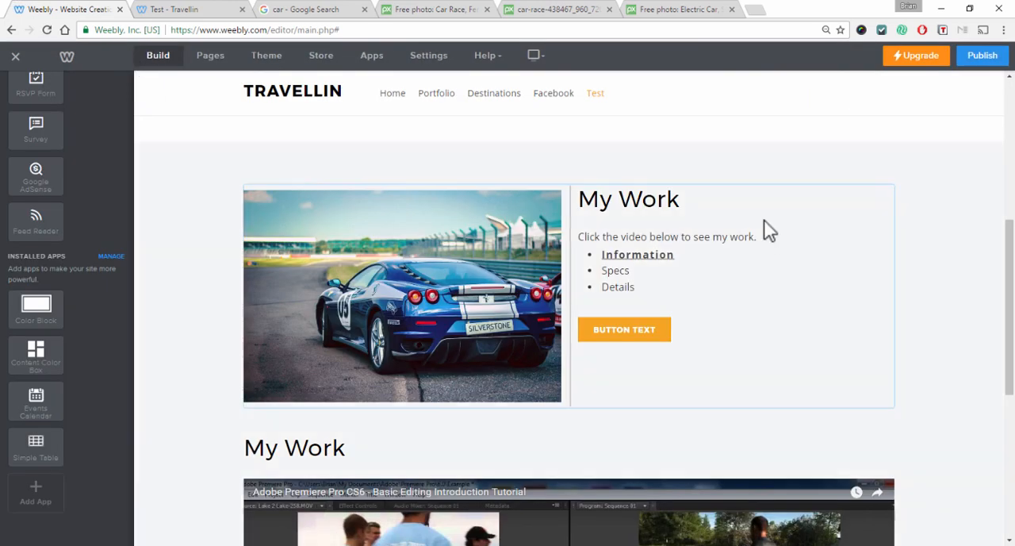
# Change the theme's headline font to Amaranth
pyautogui.scroll(-2, 821, 242)
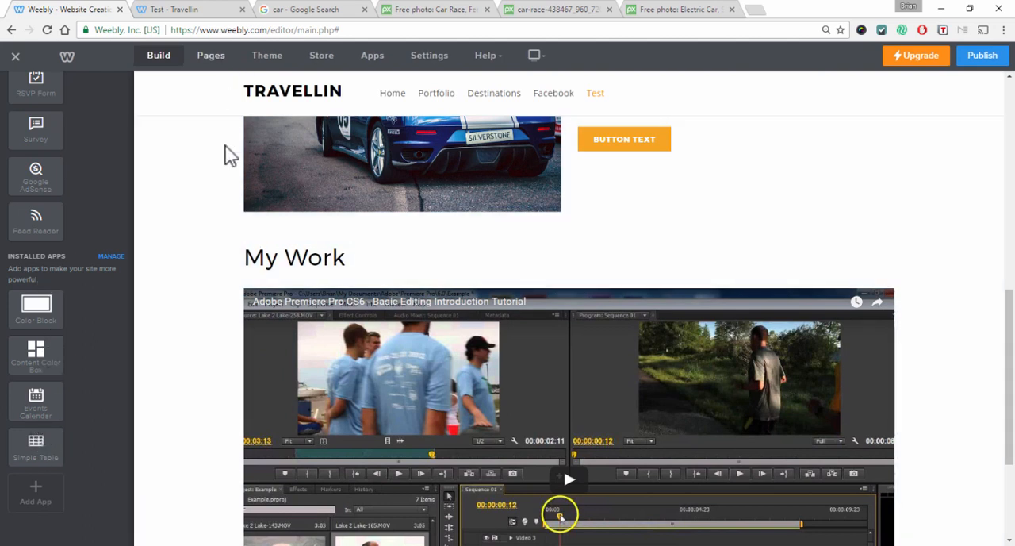
pyautogui.scroll(5, 357, 286)
pyautogui.scroll(2, 375, 284)
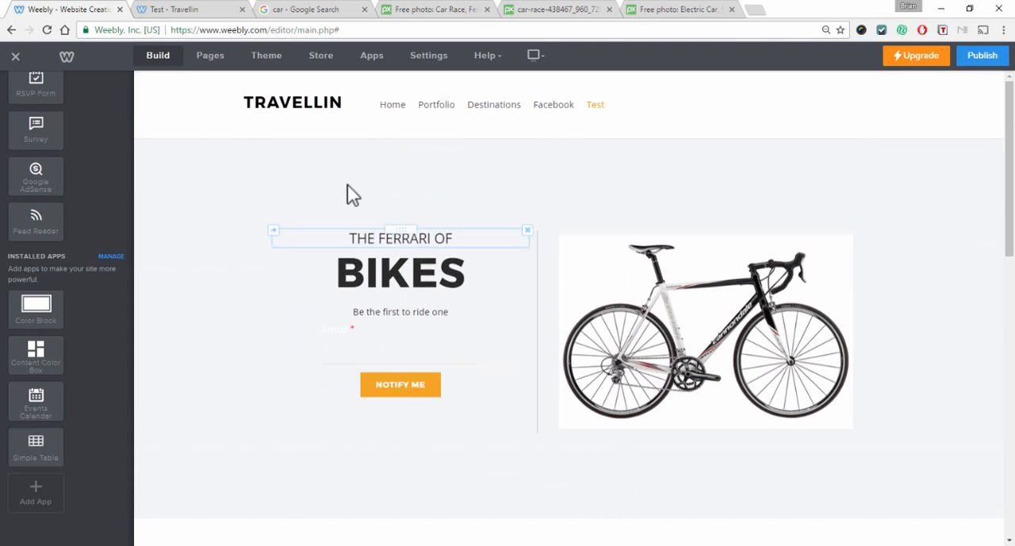
pyautogui.click(260, 65)
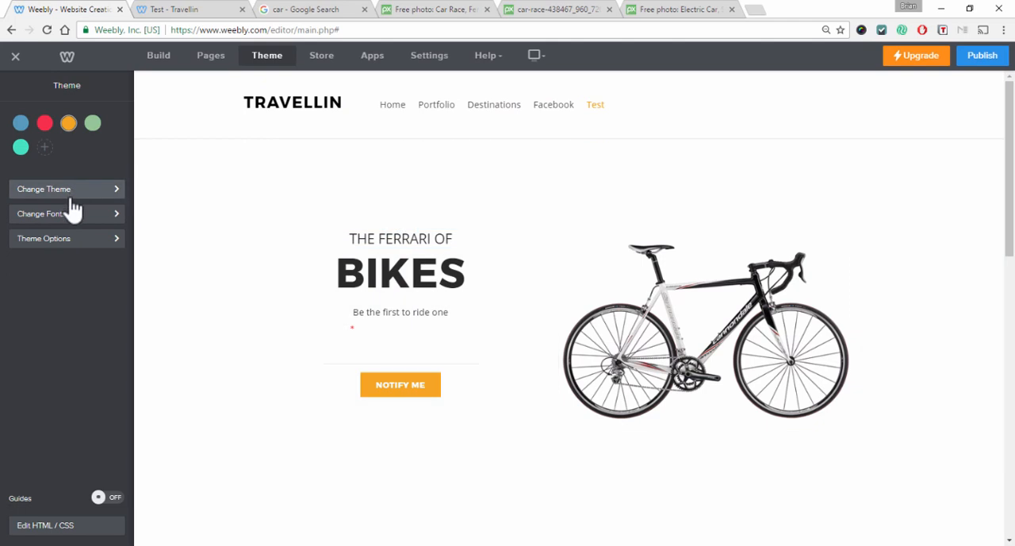
pyautogui.click(73, 215)
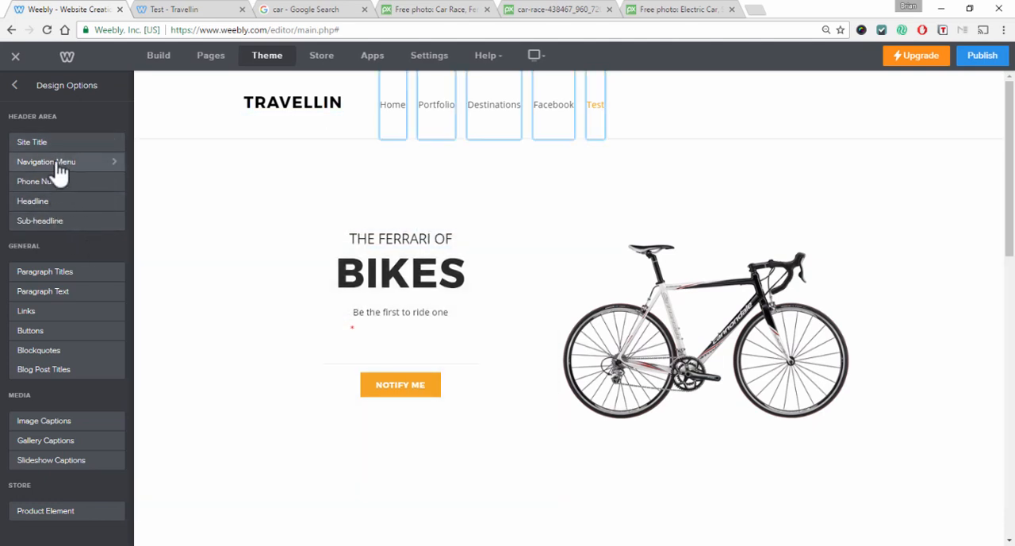
pyautogui.click(51, 204)
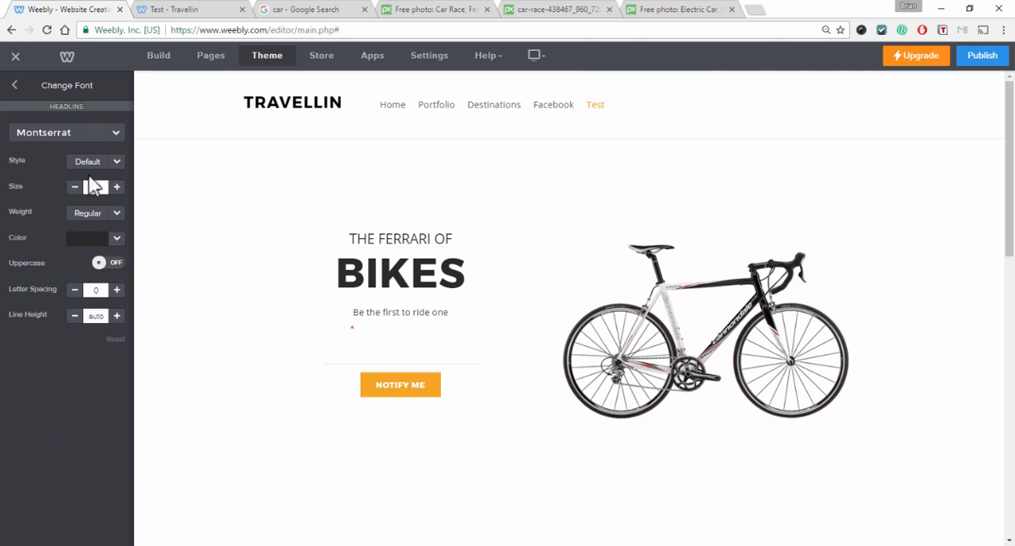
pyautogui.click(118, 164)
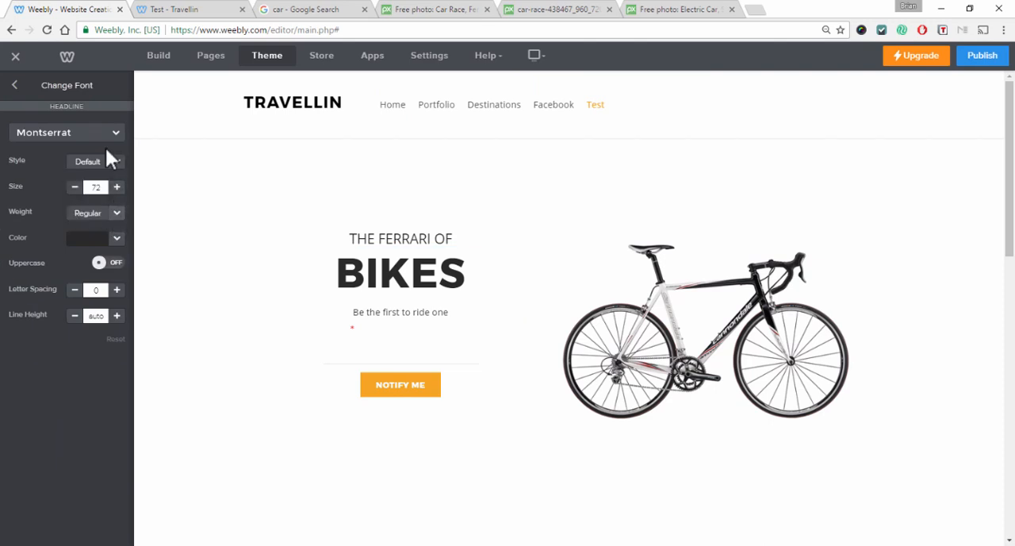
pyautogui.click(114, 135)
pyautogui.click(56, 261)
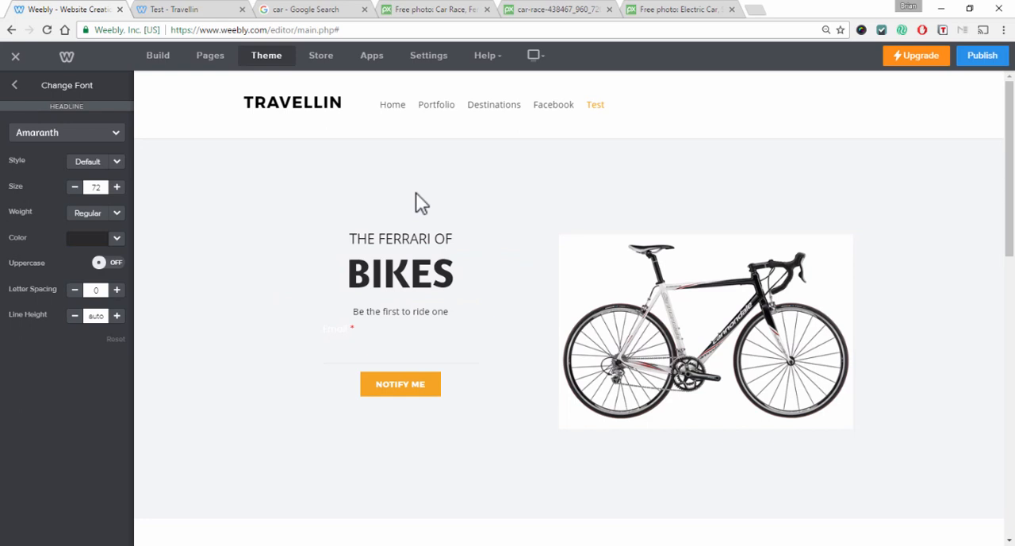
# Open the theme gallery and preview the Urban Dine - Birdseye 2 theme
pyautogui.click(15, 85)
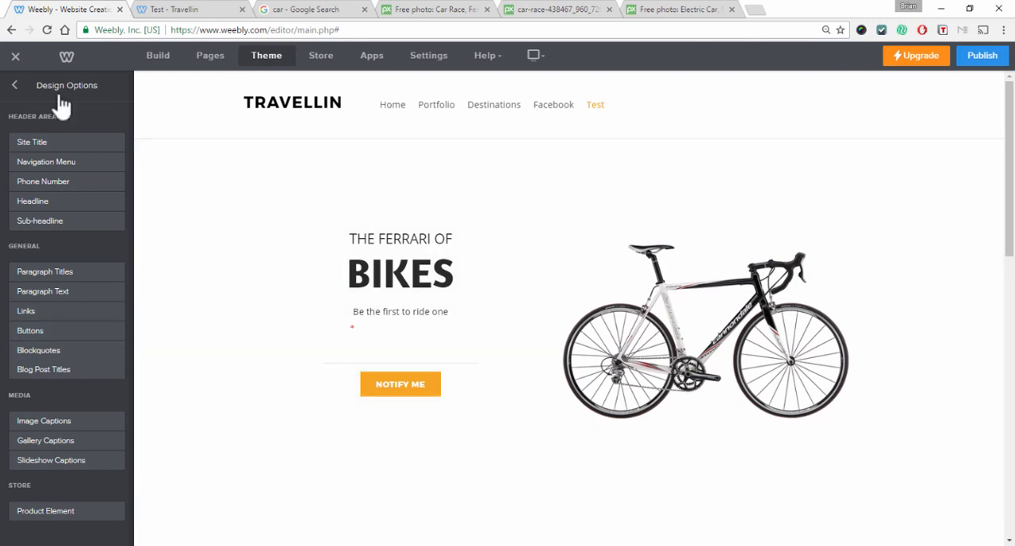
pyautogui.click(18, 86)
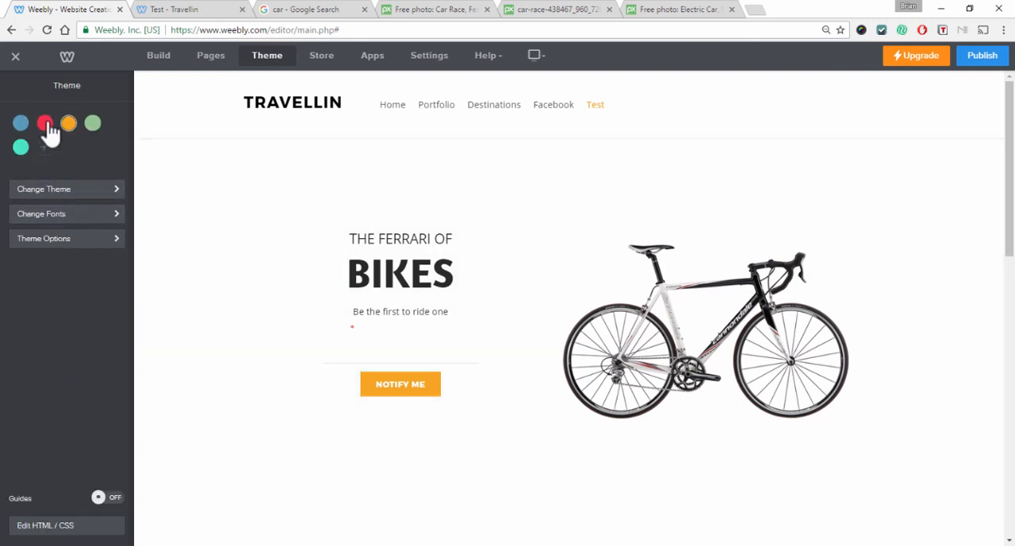
pyautogui.click(69, 198)
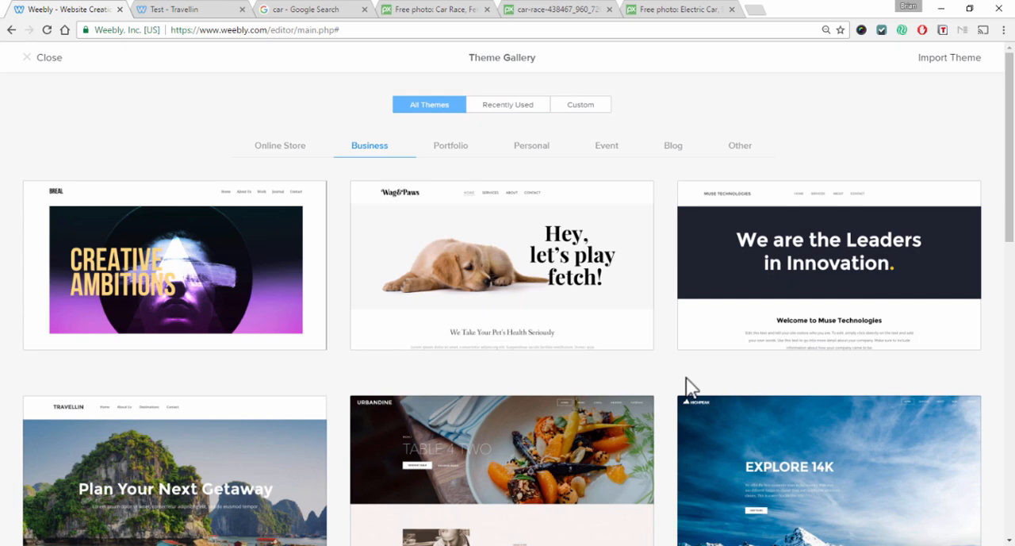
pyautogui.scroll(-2, 678, 373)
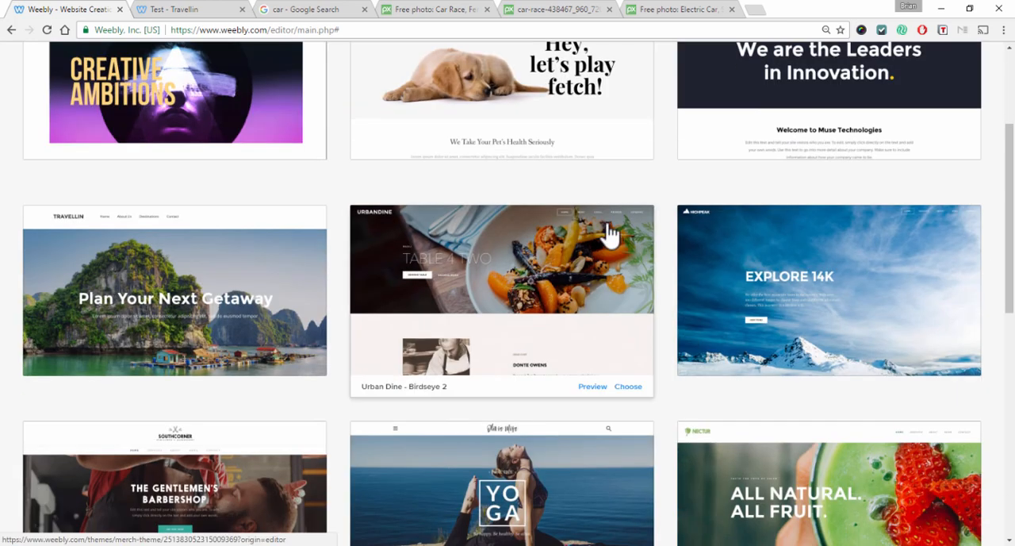
pyautogui.click(494, 257)
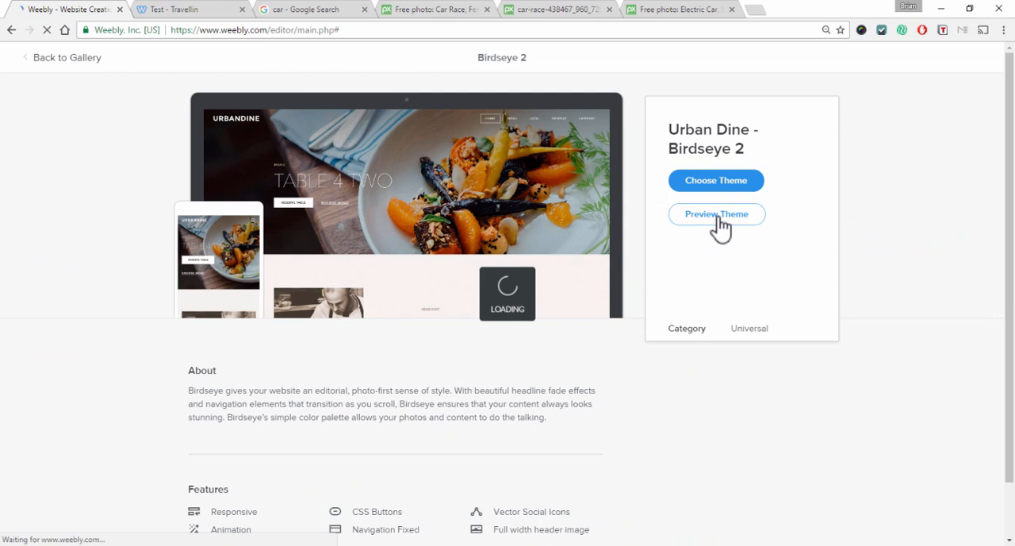
pyautogui.click(718, 215)
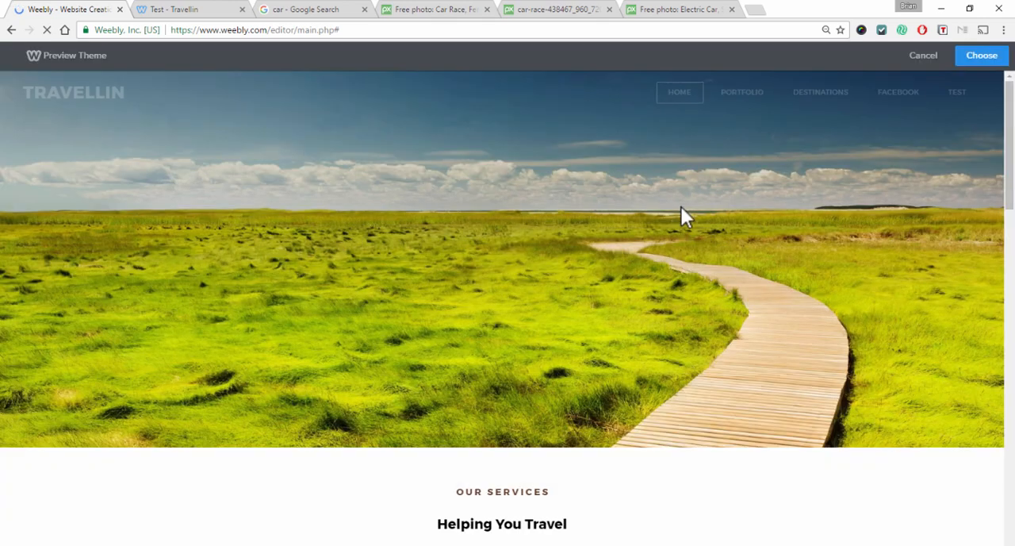
# Examine the Test page in the theme preview, then cancel the preview and leave the gallery
pyautogui.click(955, 94)
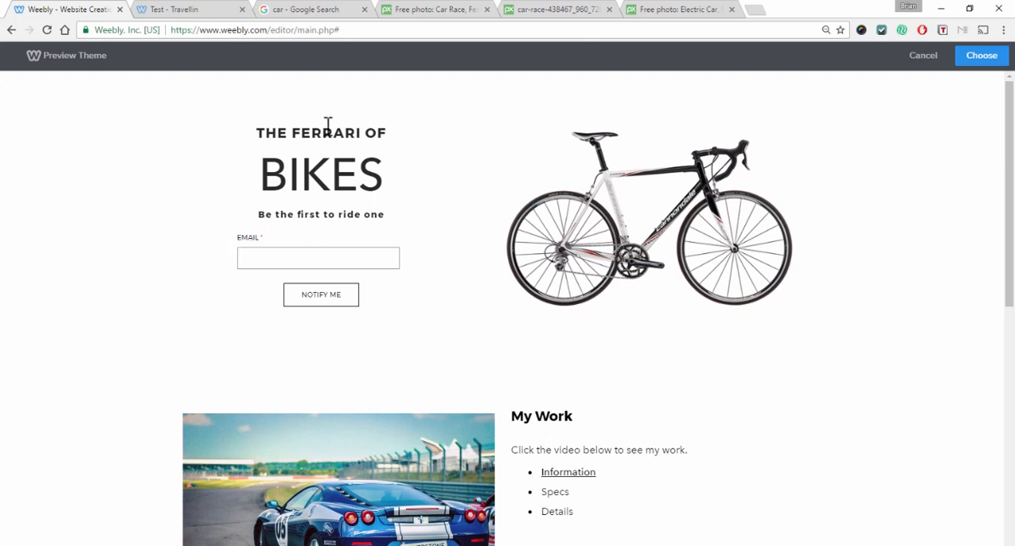
pyautogui.scroll(-5, 567, 226)
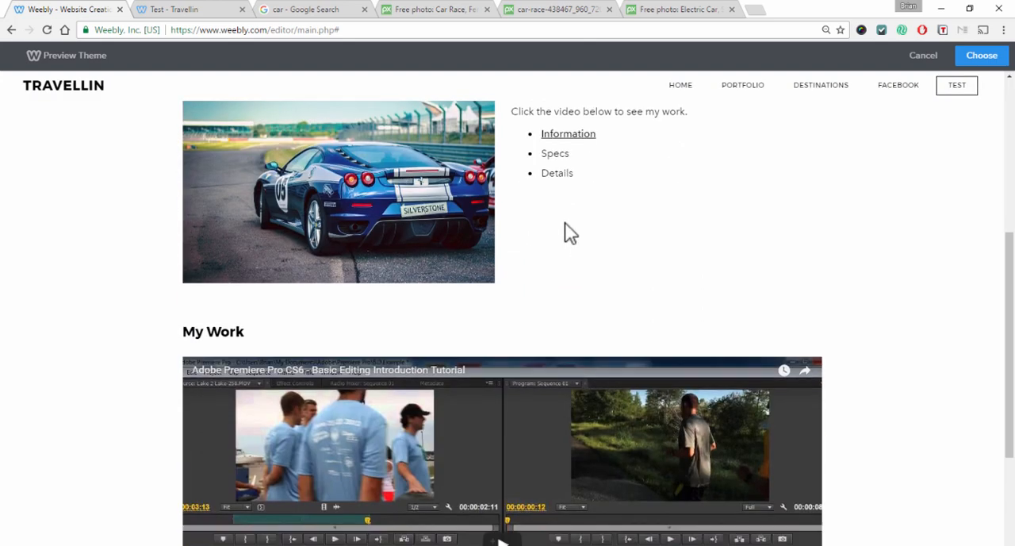
pyautogui.scroll(-2, 708, 309)
pyautogui.scroll(7, 737, 328)
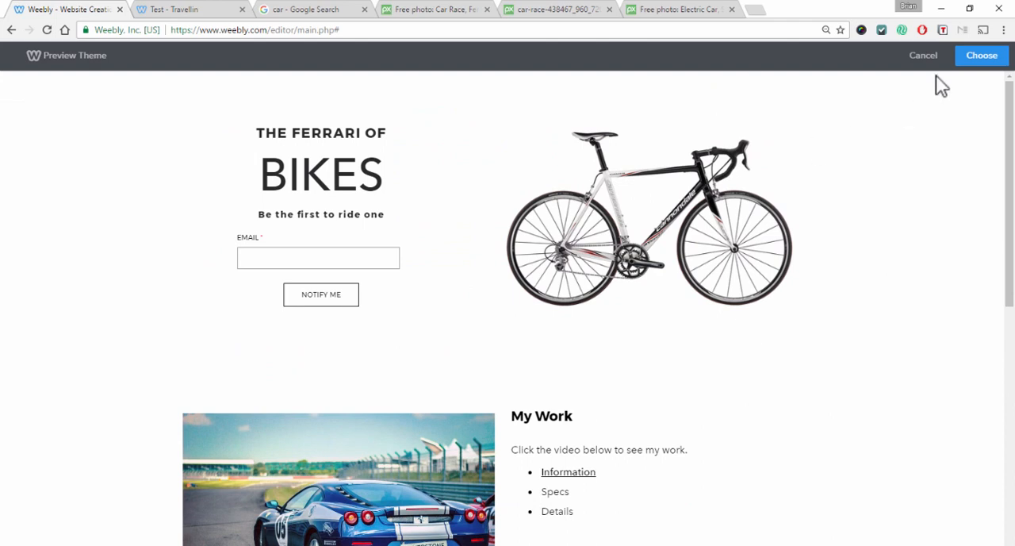
pyautogui.scroll(-3, 918, 414)
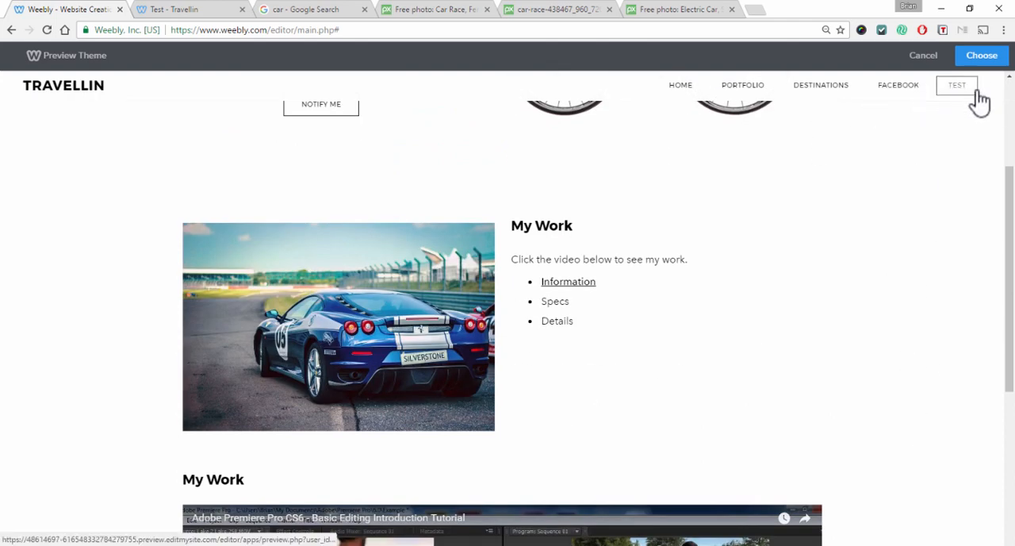
pyautogui.click(922, 57)
pyautogui.click(58, 60)
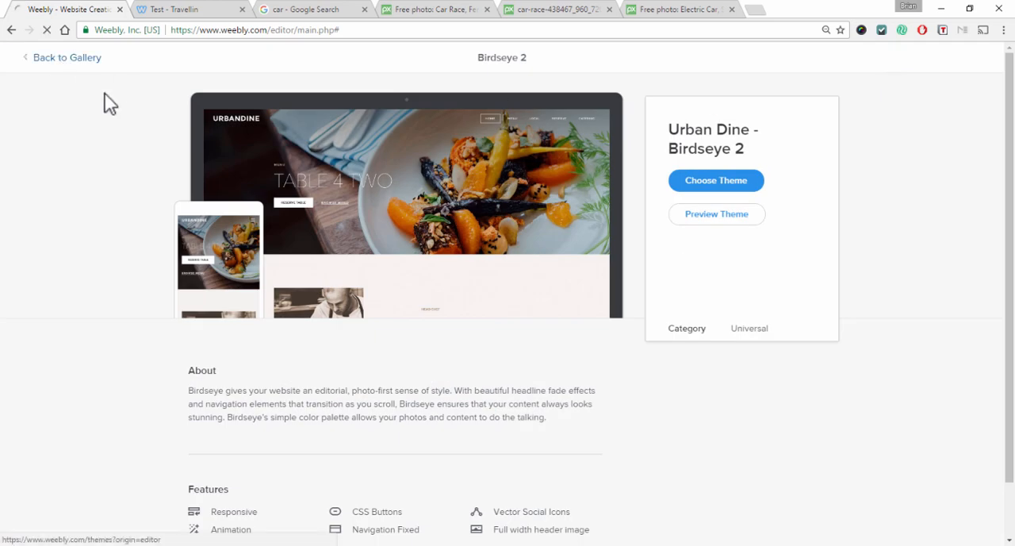
pyautogui.click(53, 60)
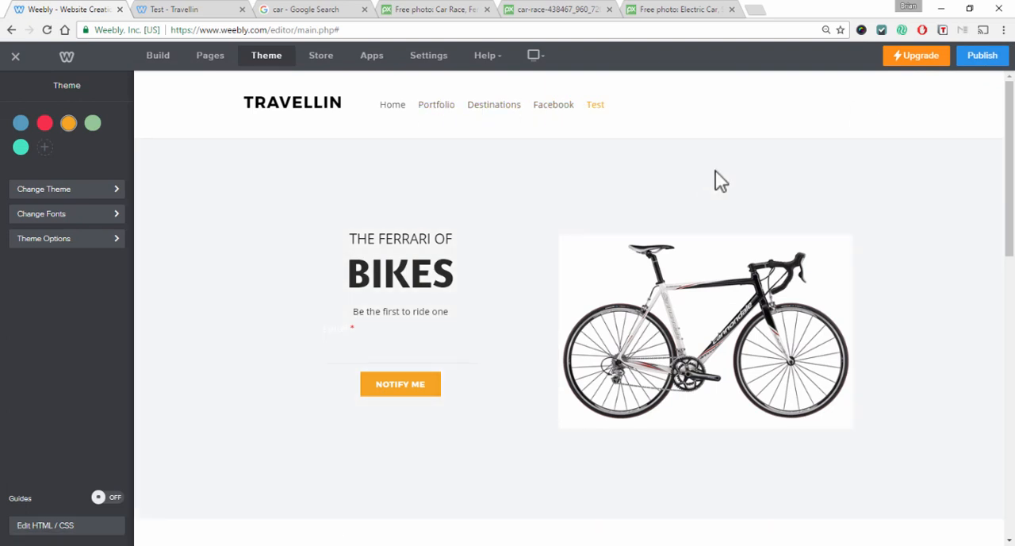
pyautogui.moveTo(270, 102)
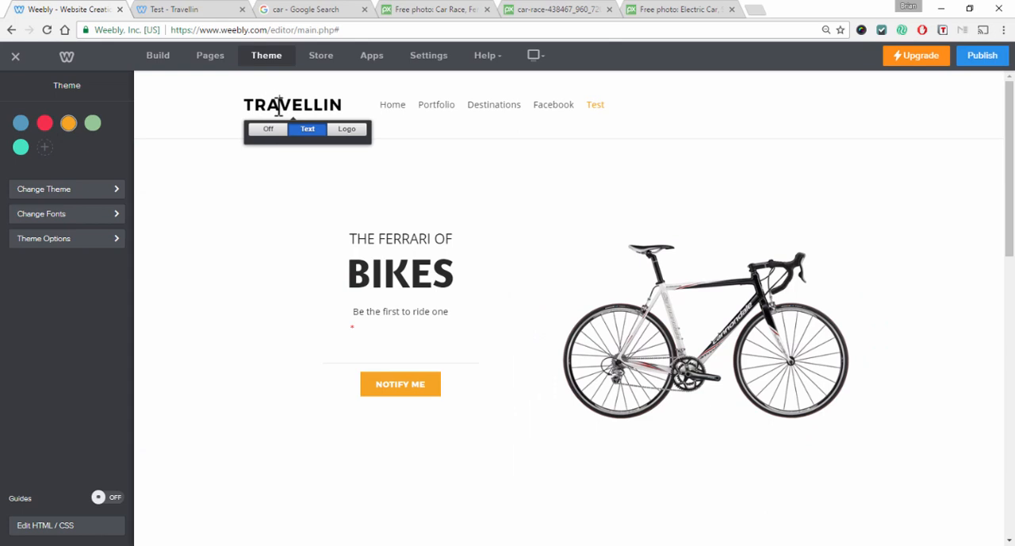
# Replace the header's site title text with the site owner's full name
pyautogui.moveTo(300, 103); pyautogui.dragTo(342, 97)
pyautogui.click(255, 105)
pyautogui.write('FD')
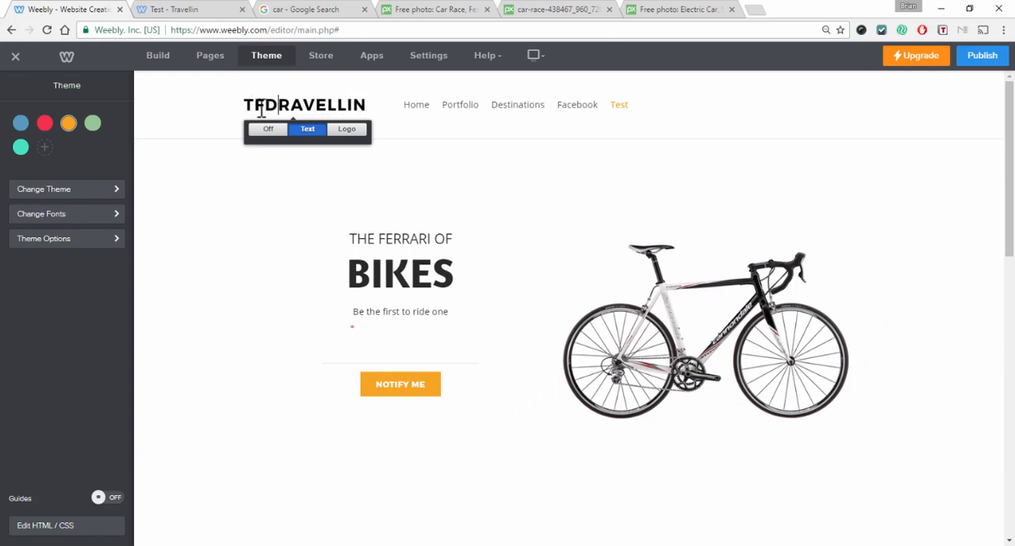
pyautogui.press('Delete')
pyautogui.press('Delete')
pyautogui.press('Delete')
pyautogui.press('Delete')
pyautogui.press('Delete')
pyautogui.press('Delete')
pyautogui.press('Delete')
pyautogui.press('Delete')
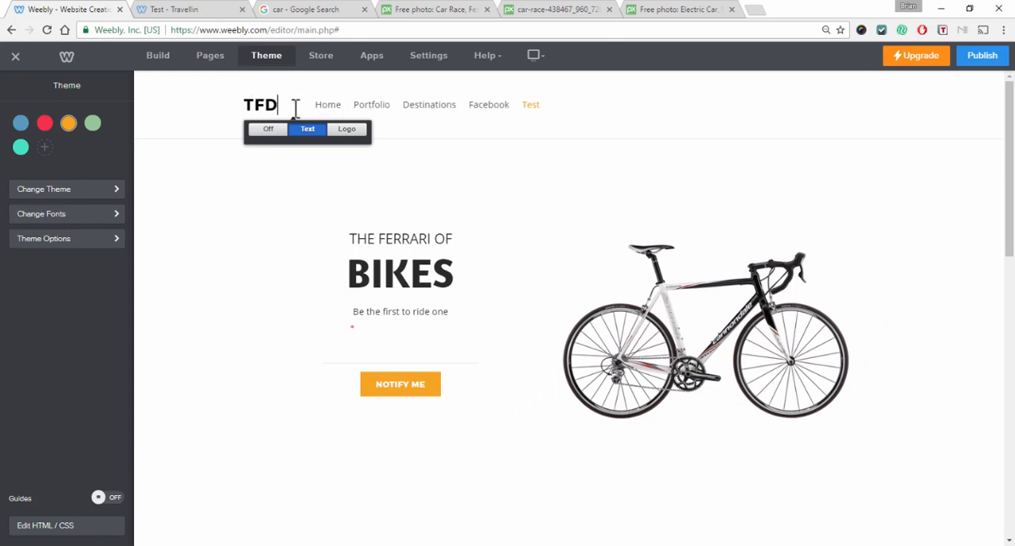
pyautogui.press('BackSpace')
pyautogui.press('BackSpace')
pyautogui.press('BackSpace')
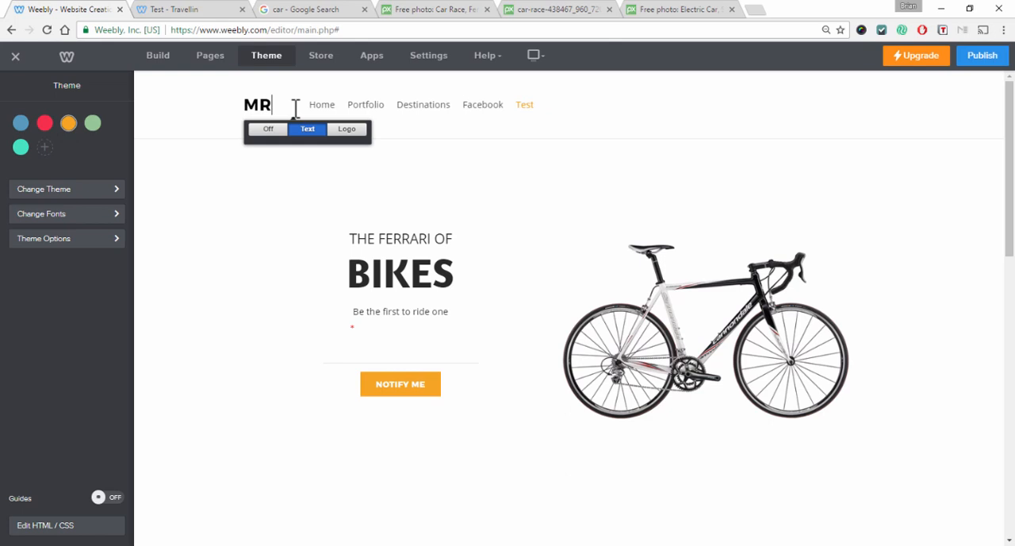
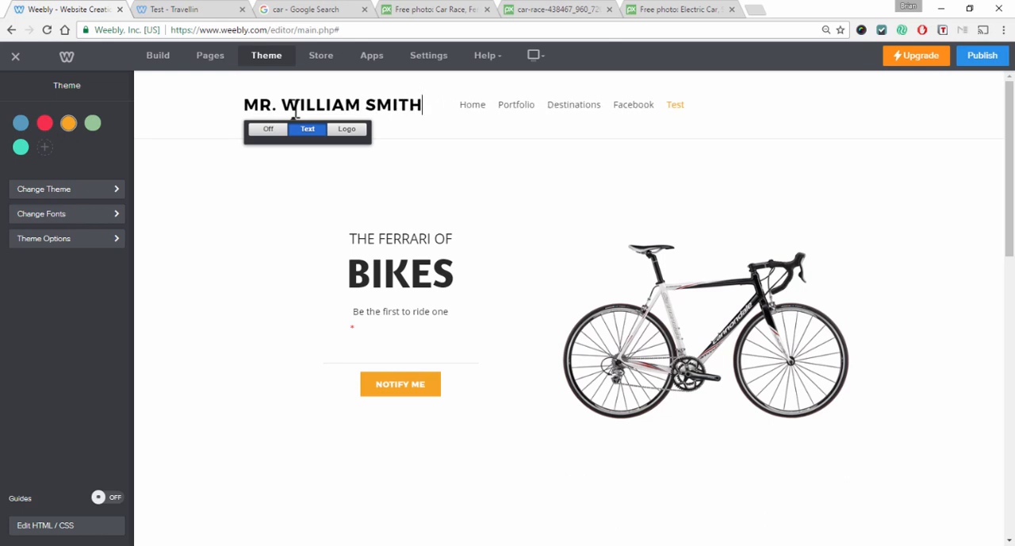
pyautogui.click(935, 197)
# Open the Theme Options panel to review the theme toggles, then return to the theme menu
pyautogui.scroll(-1, 935, 190)
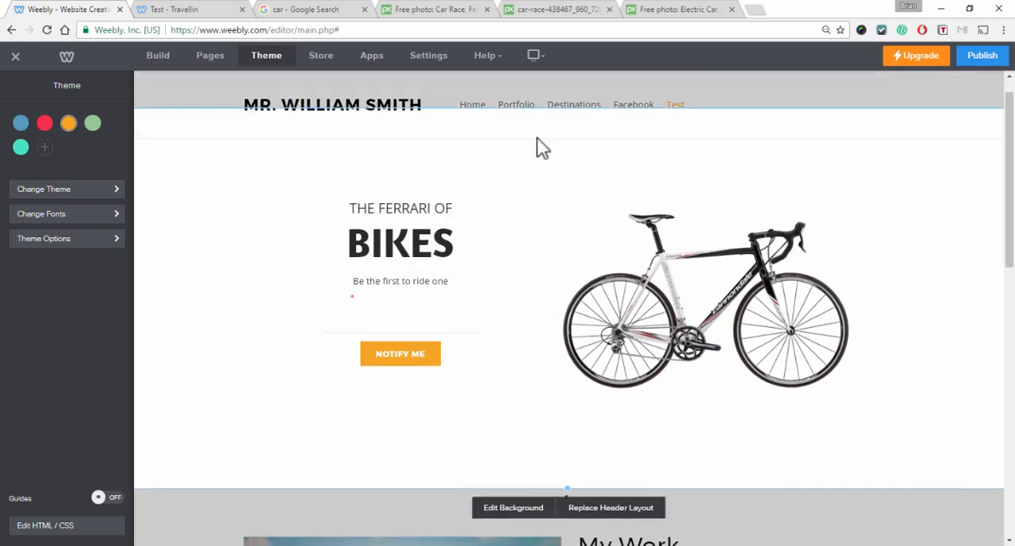
pyautogui.scroll(1, 833, 167)
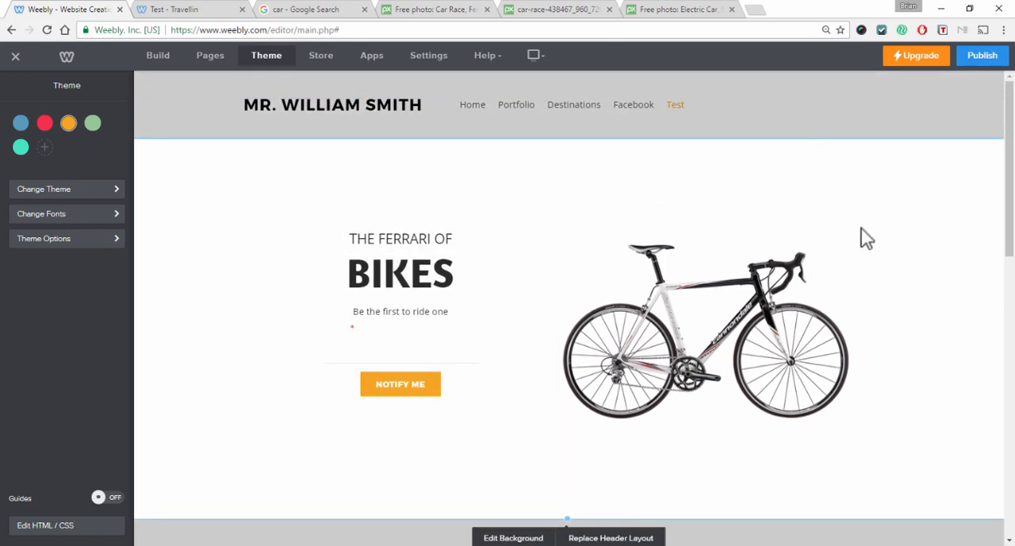
pyautogui.scroll(-2, 932, 508)
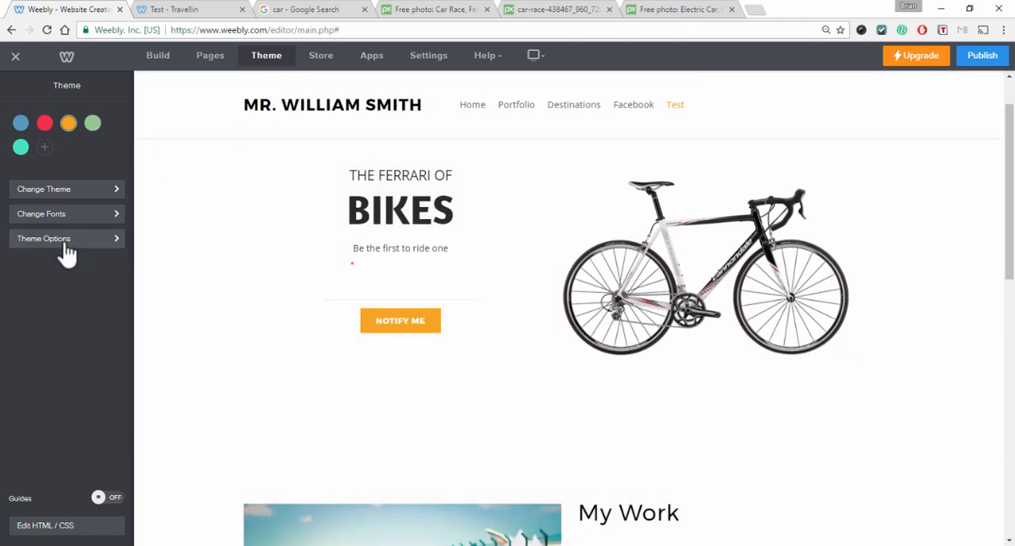
pyautogui.click(66, 239)
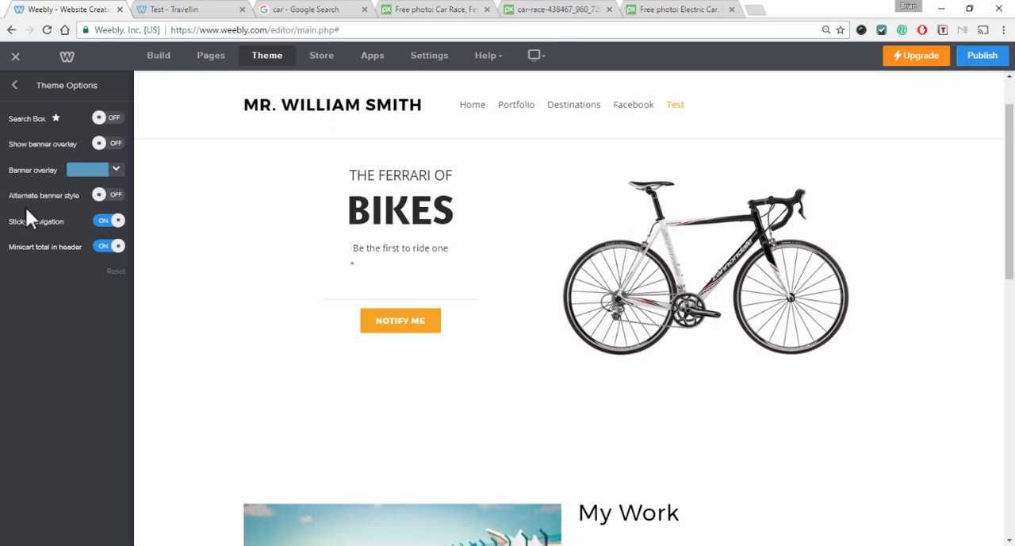
pyautogui.click(16, 85)
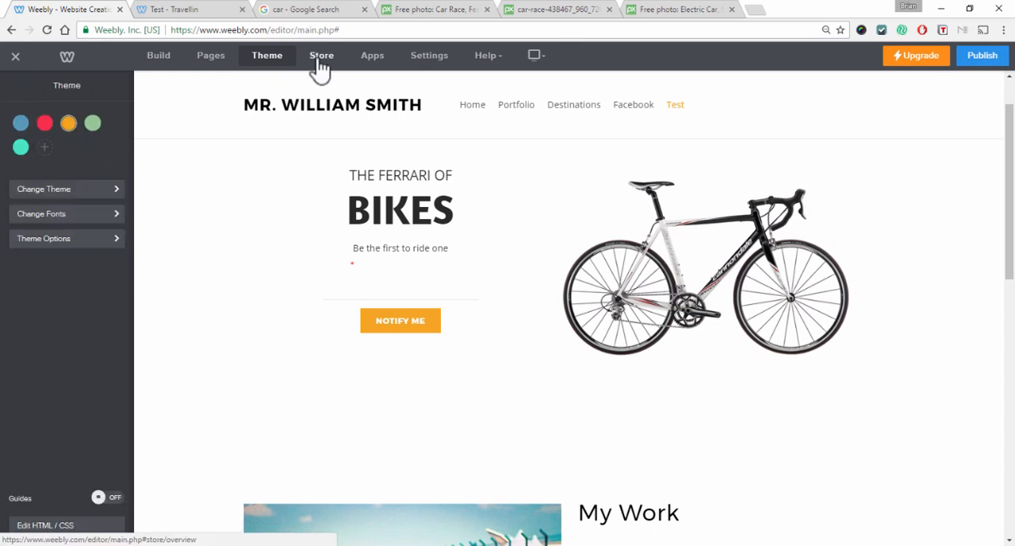
# Open the site Settings and look through the General options, including the date format choices
pyautogui.click(423, 60)
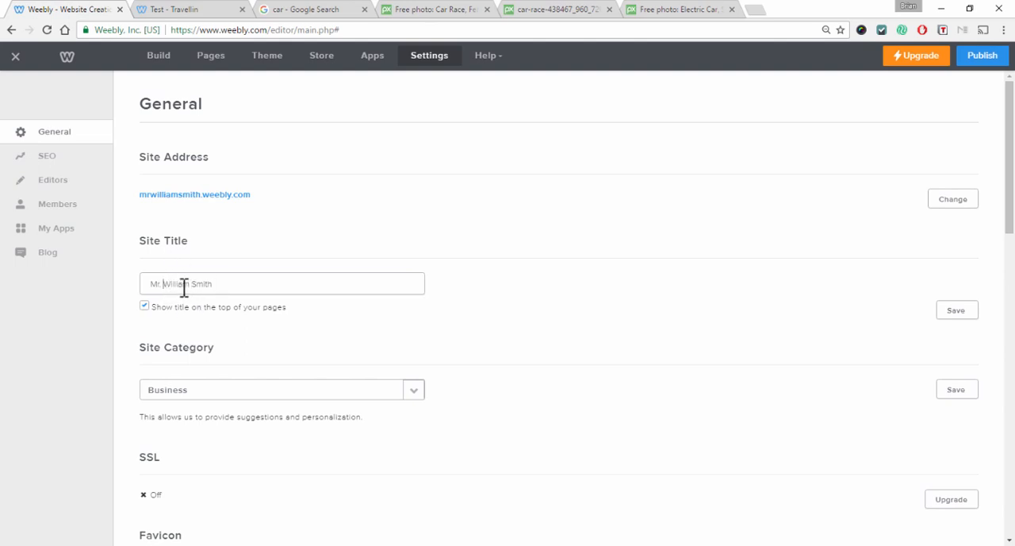
pyautogui.scroll(-4, 214, 270)
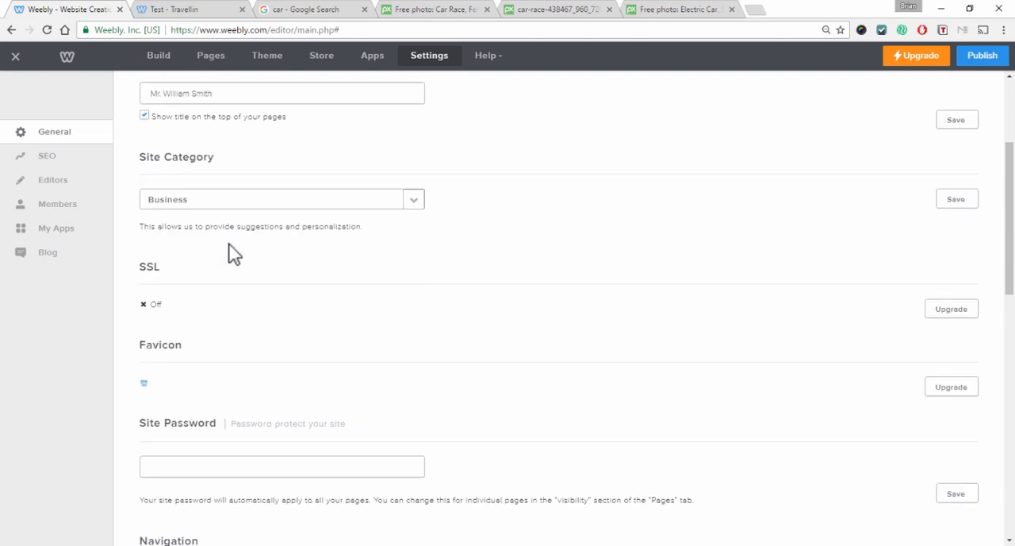
pyautogui.scroll(-1, 229, 253)
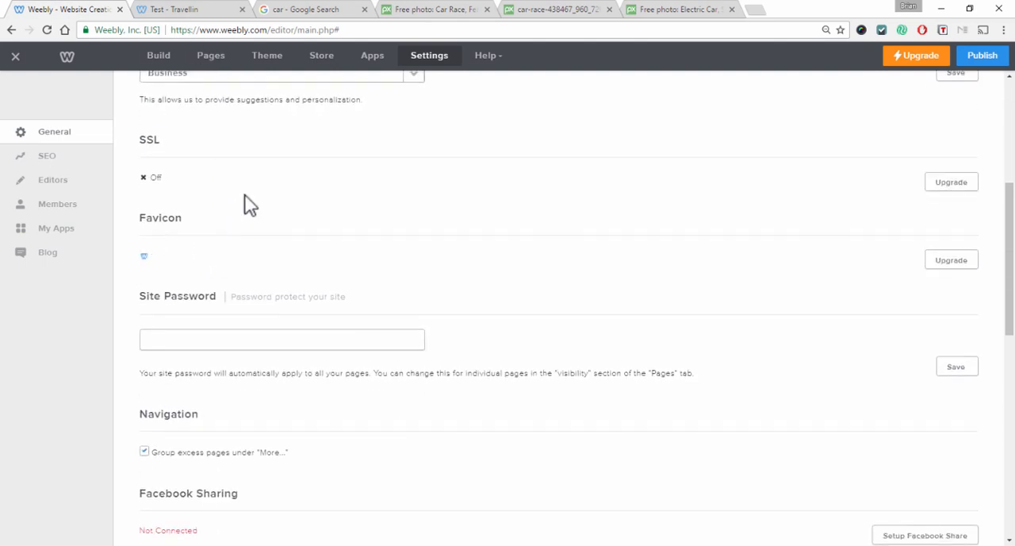
pyautogui.scroll(-2, 277, 242)
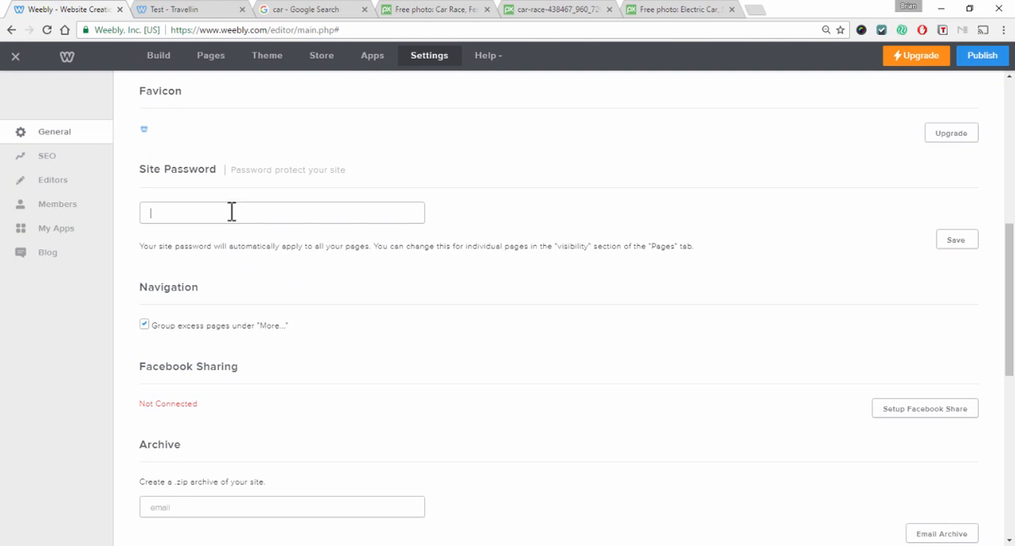
pyautogui.scroll(-2, 234, 214)
pyautogui.scroll(-4, 237, 218)
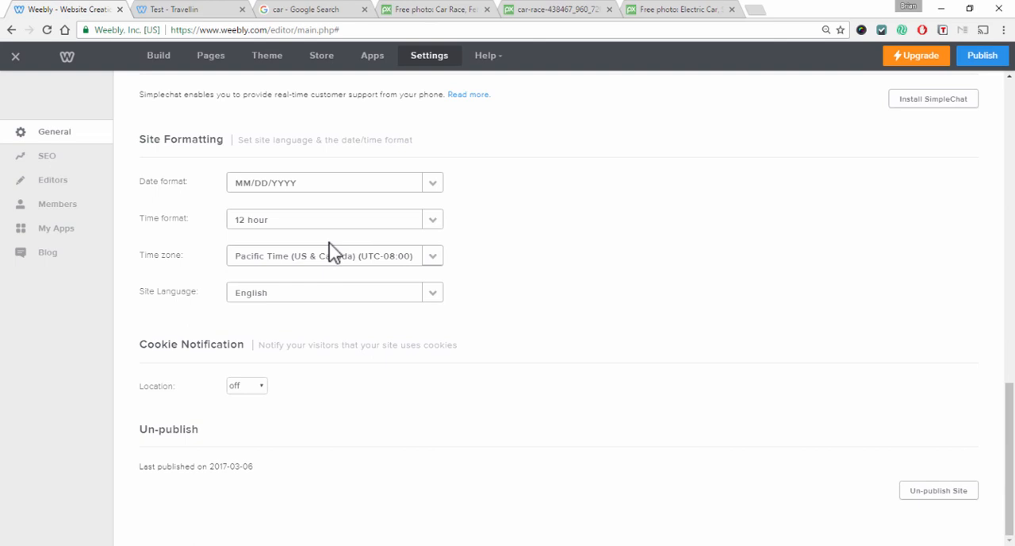
pyautogui.click(398, 186)
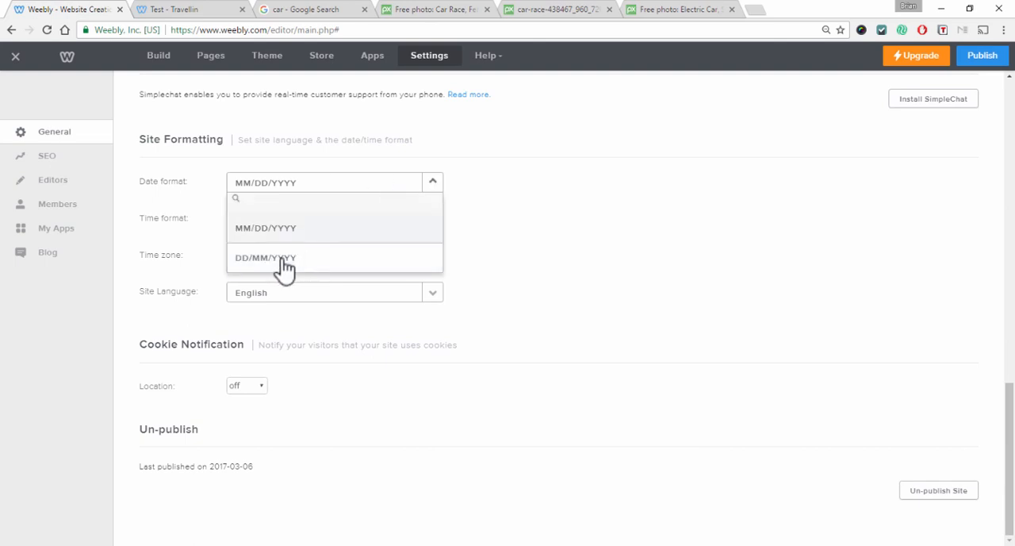
pyautogui.click(553, 182)
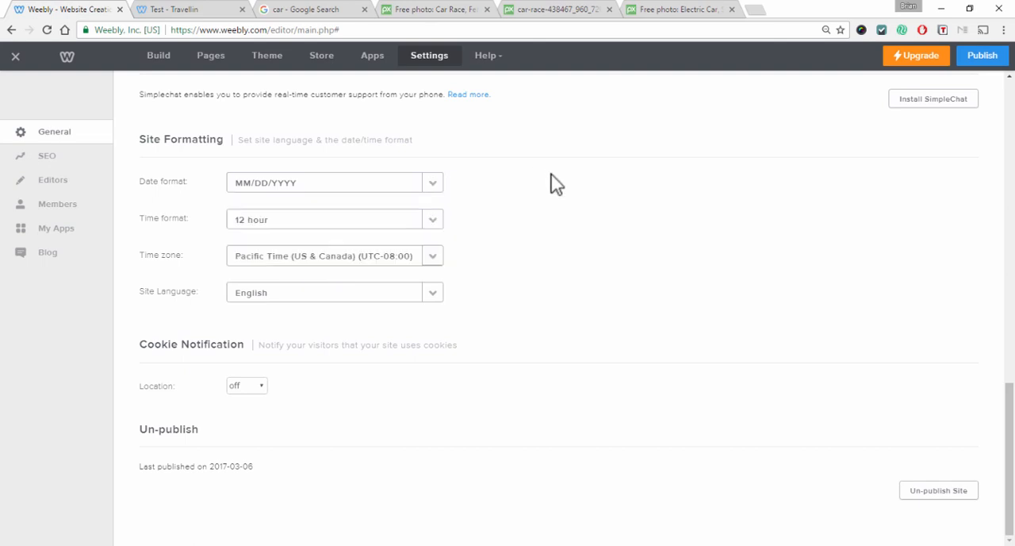
pyautogui.scroll(5, 630, 286)
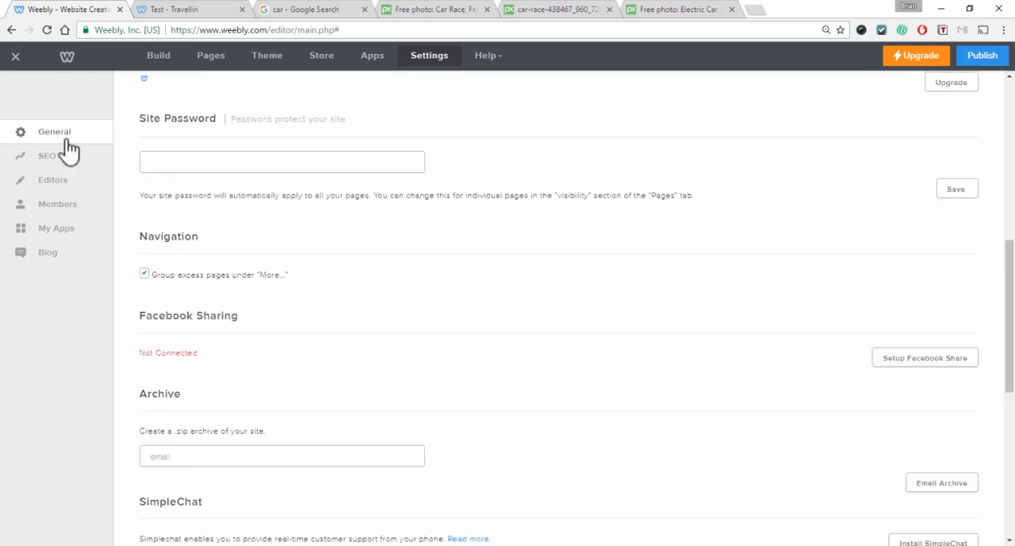
pyautogui.scroll(-5, 634, 256)
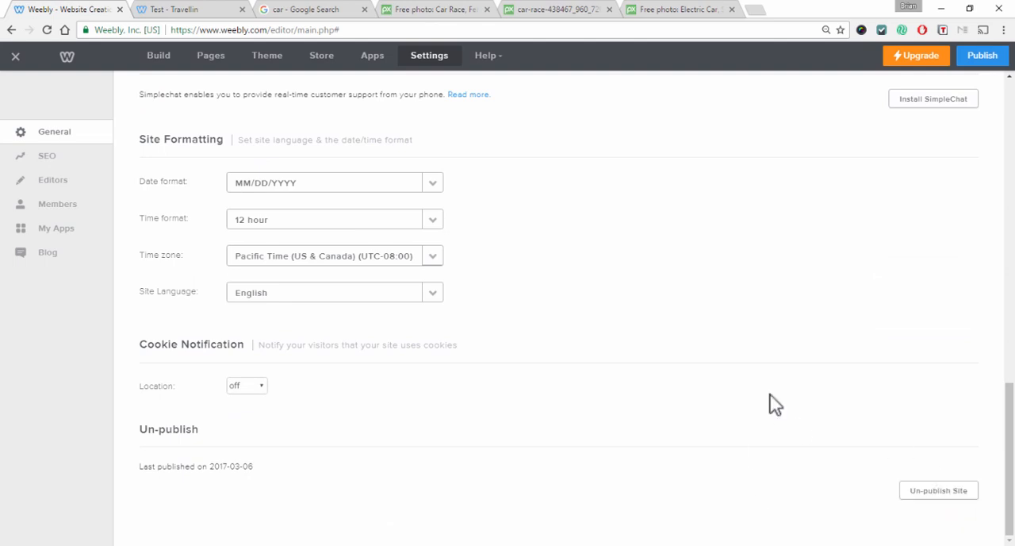
# Browse the SEO, Editors, Members, My Apps and Blog settings sections
pyautogui.click(46, 156)
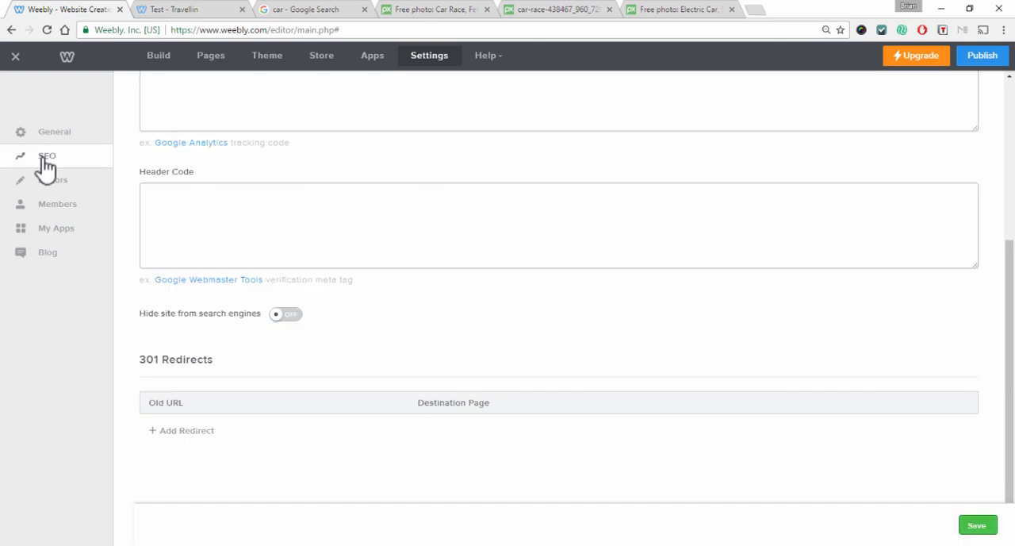
pyautogui.scroll(3, 287, 248)
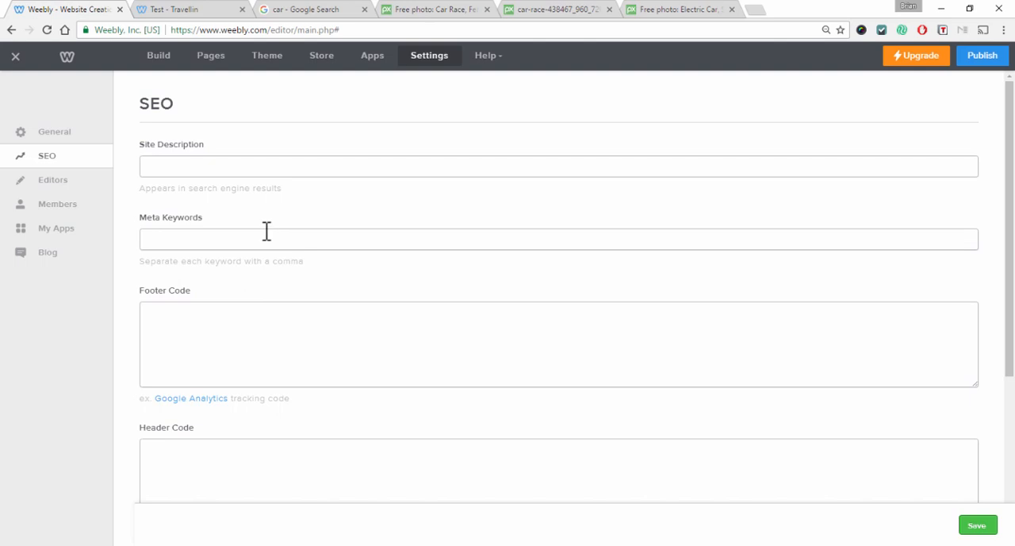
pyautogui.click(46, 187)
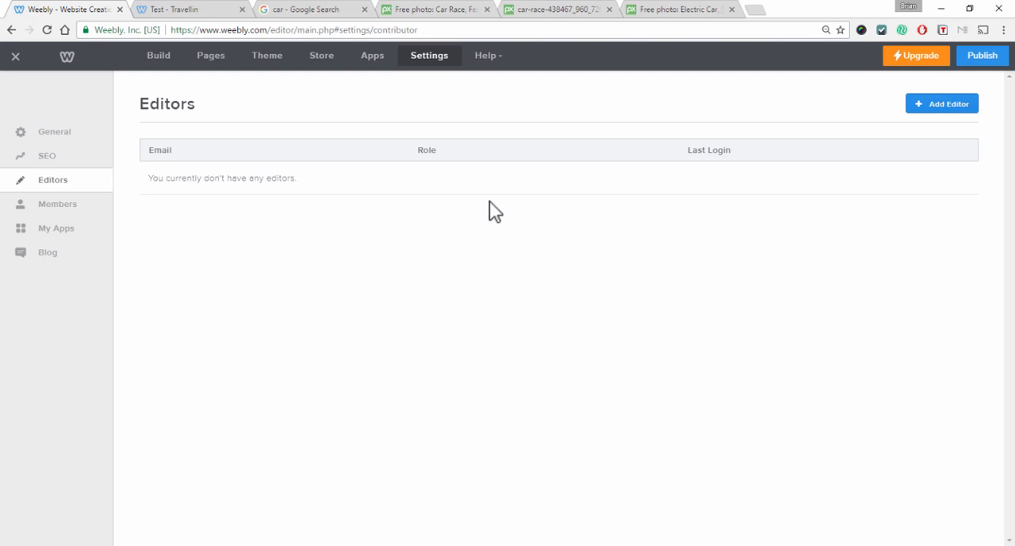
pyautogui.click(56, 207)
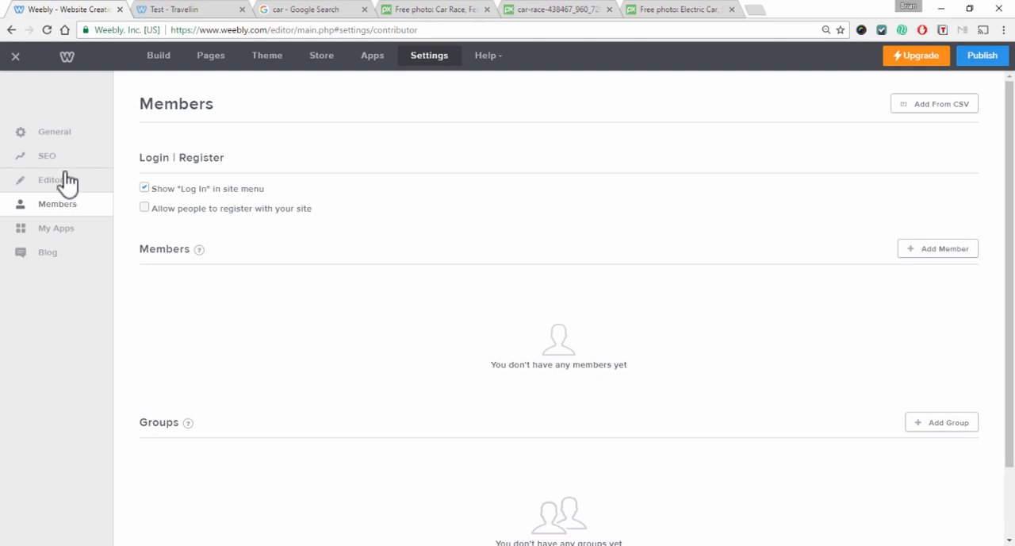
pyautogui.click(71, 231)
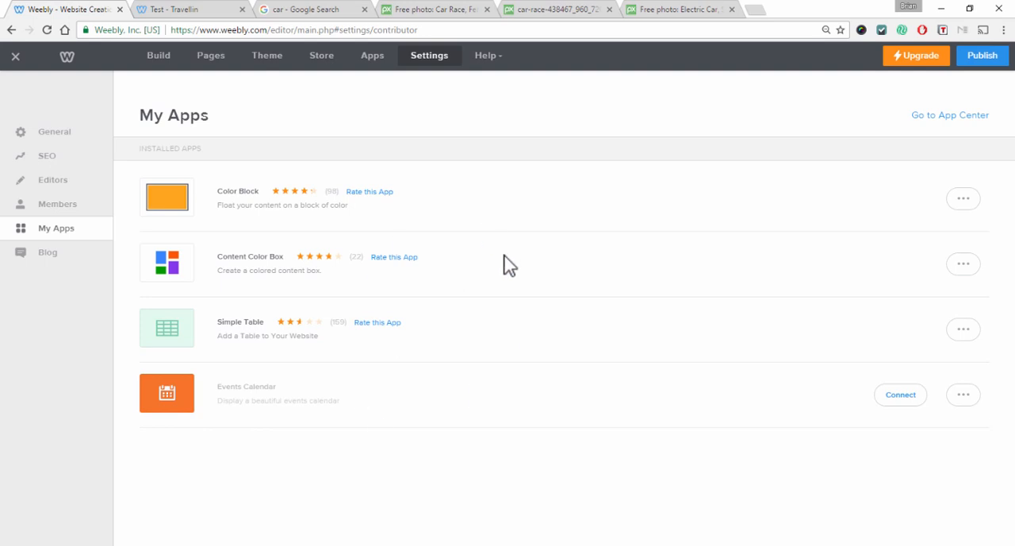
pyautogui.click(71, 270)
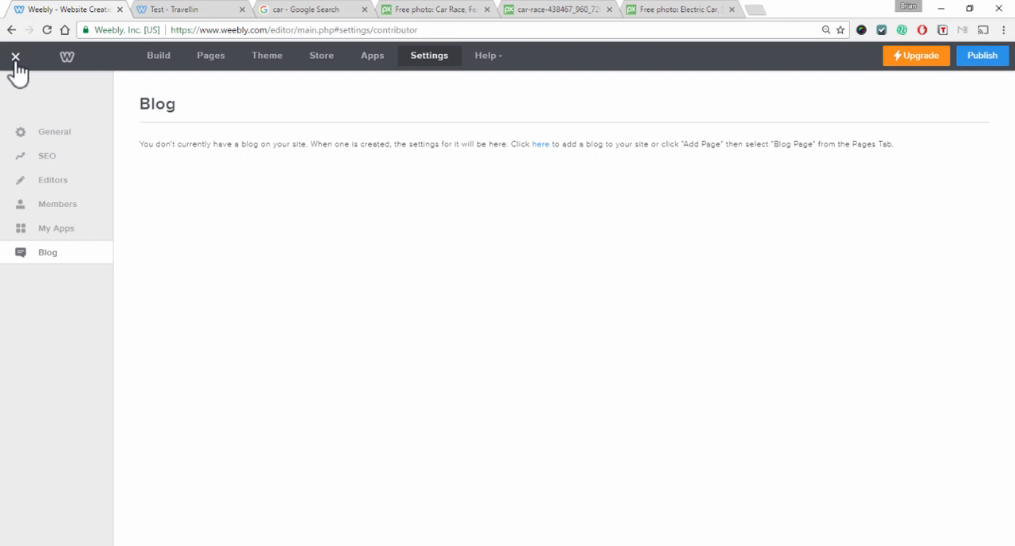
# Return to the Test page in the editor, open the car image's settings, and publish the website
pyautogui.click(159, 62)
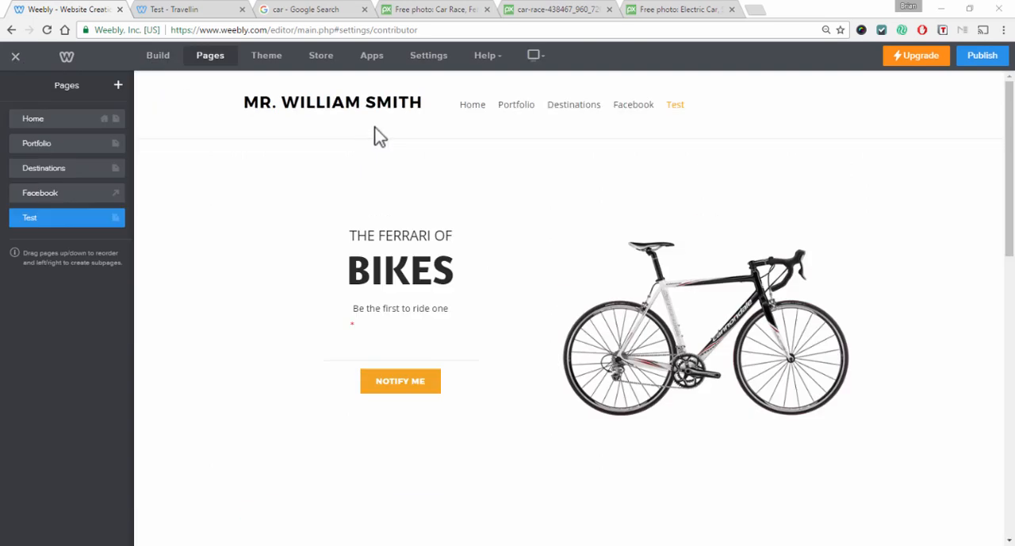
pyautogui.click(480, 115)
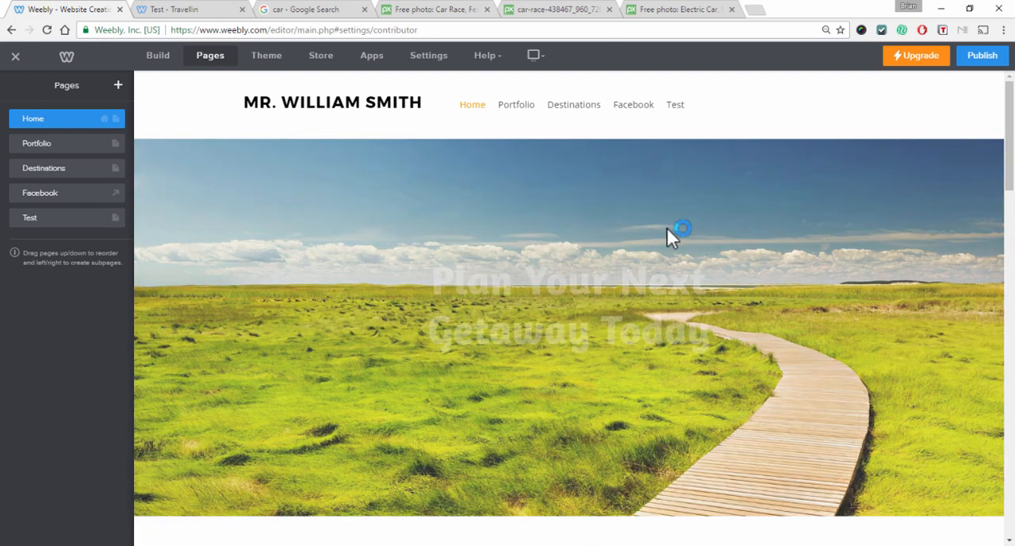
pyautogui.click(674, 106)
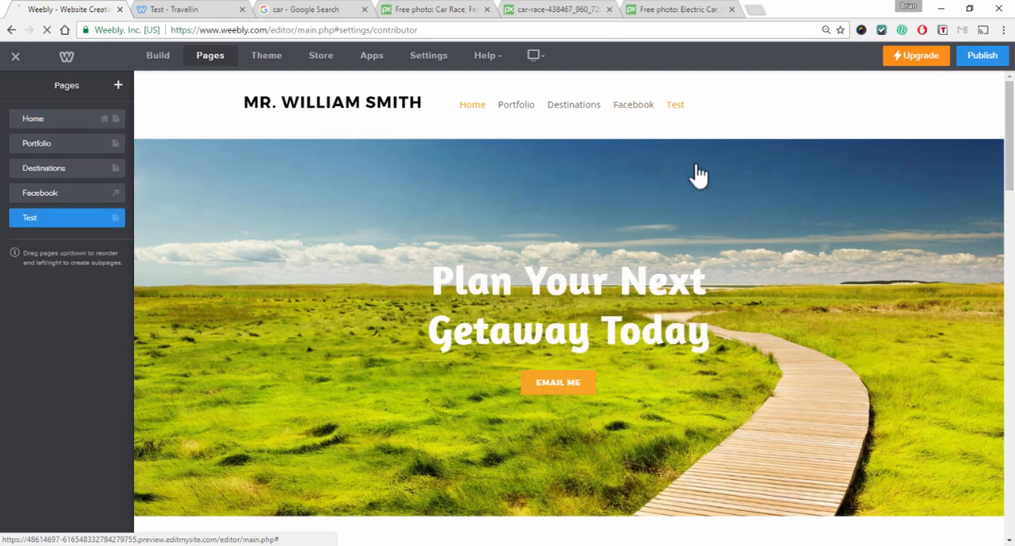
pyautogui.scroll(-3, 748, 268)
pyautogui.click(415, 379)
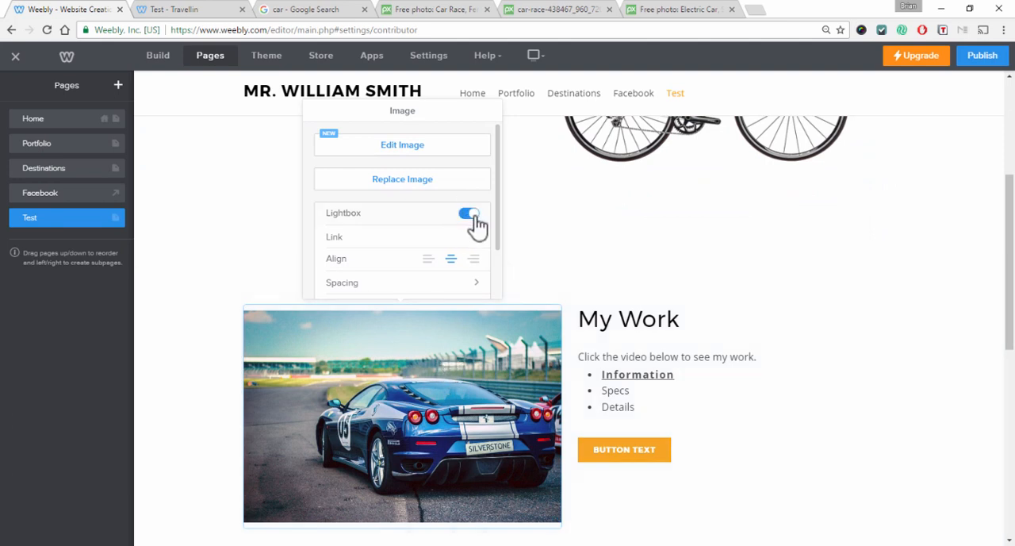
pyautogui.click(981, 57)
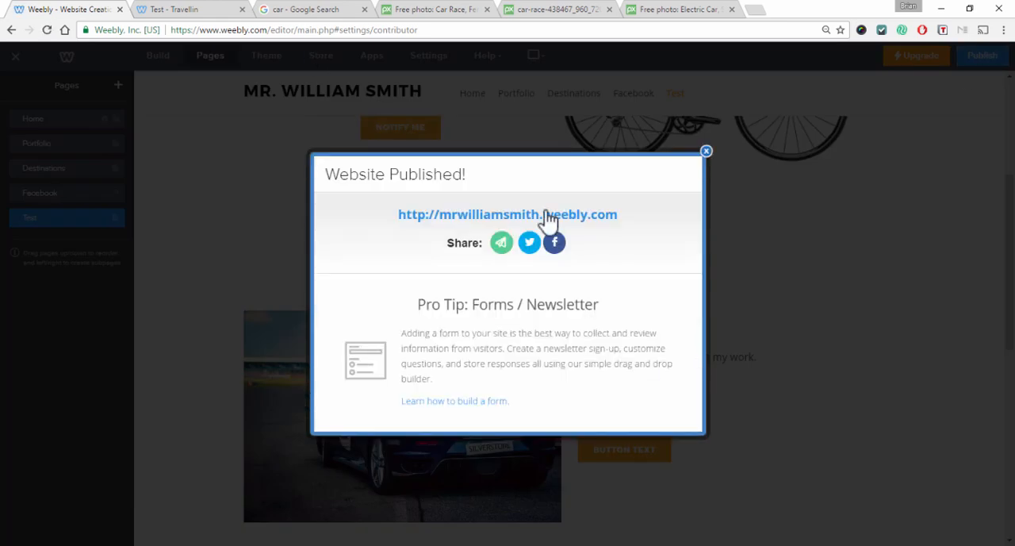
# Open the published site's Test page, reload it, and try the car image's lightbox
pyautogui.click(548, 214)
pyautogui.click(310, 15)
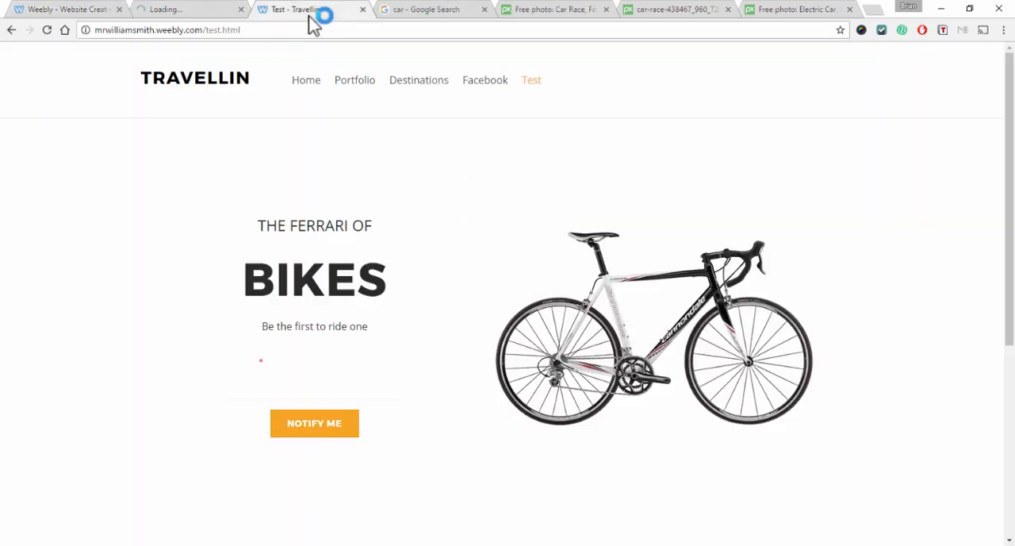
pyautogui.scroll(-3, 397, 294)
pyautogui.click(45, 31)
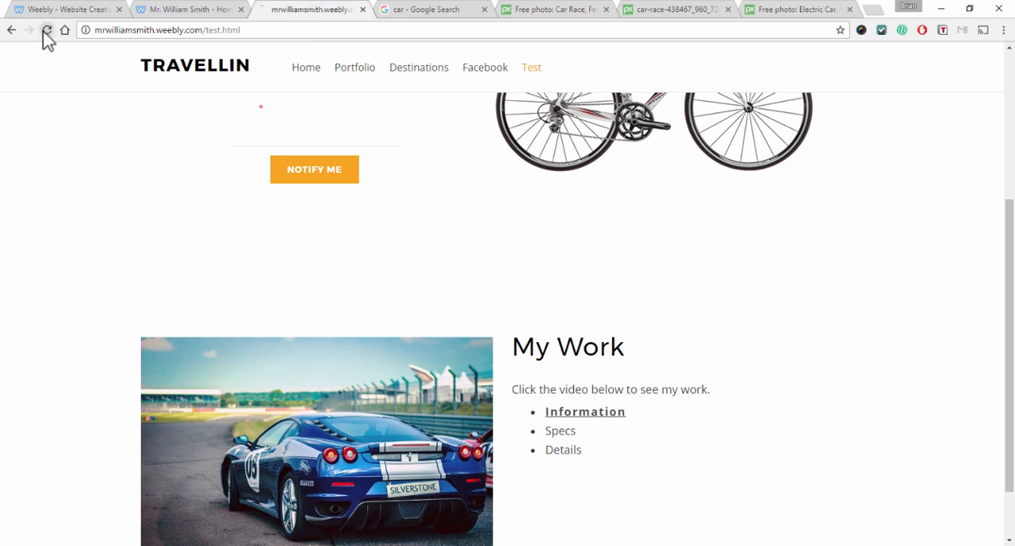
pyautogui.scroll(-2, 317, 300)
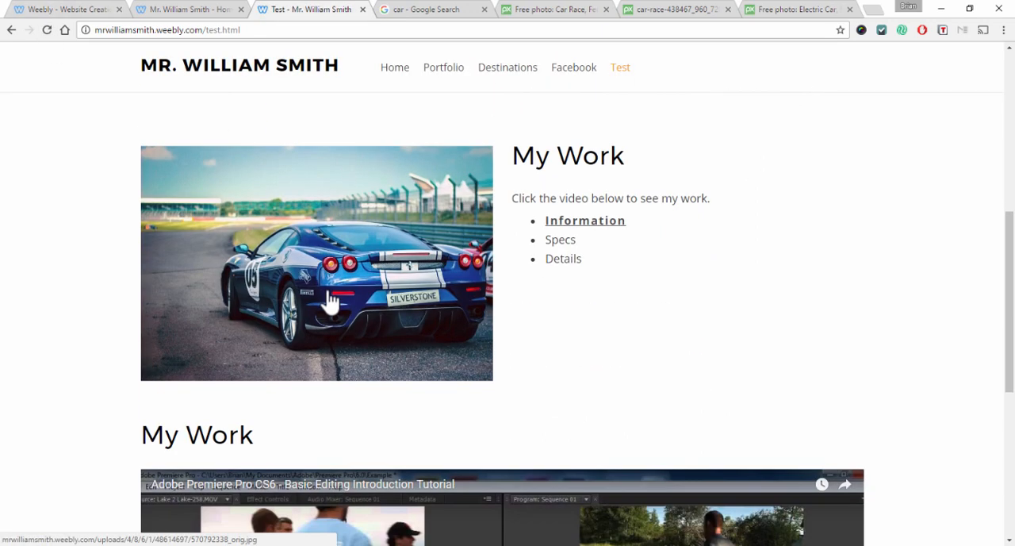
pyautogui.click(330, 301)
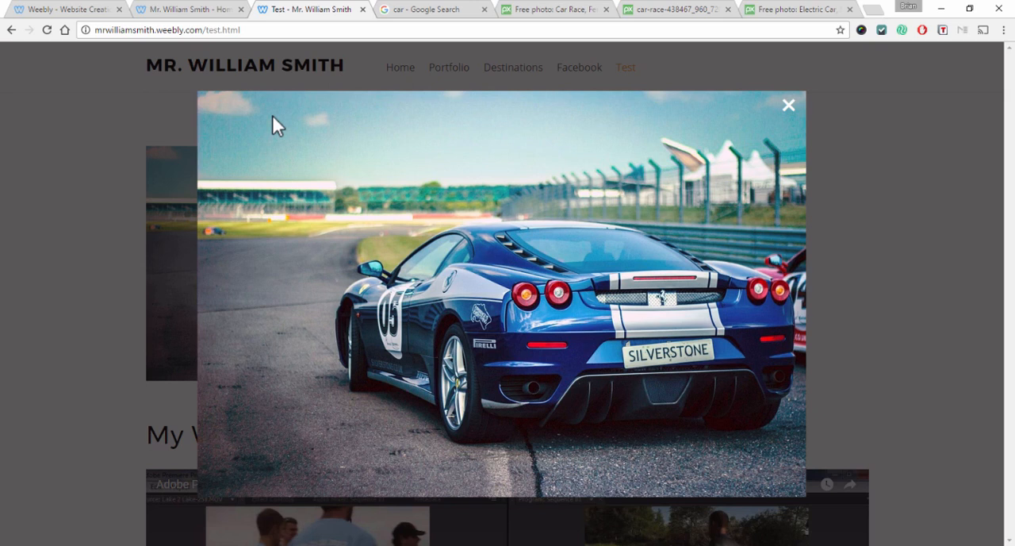
pyautogui.click(789, 106)
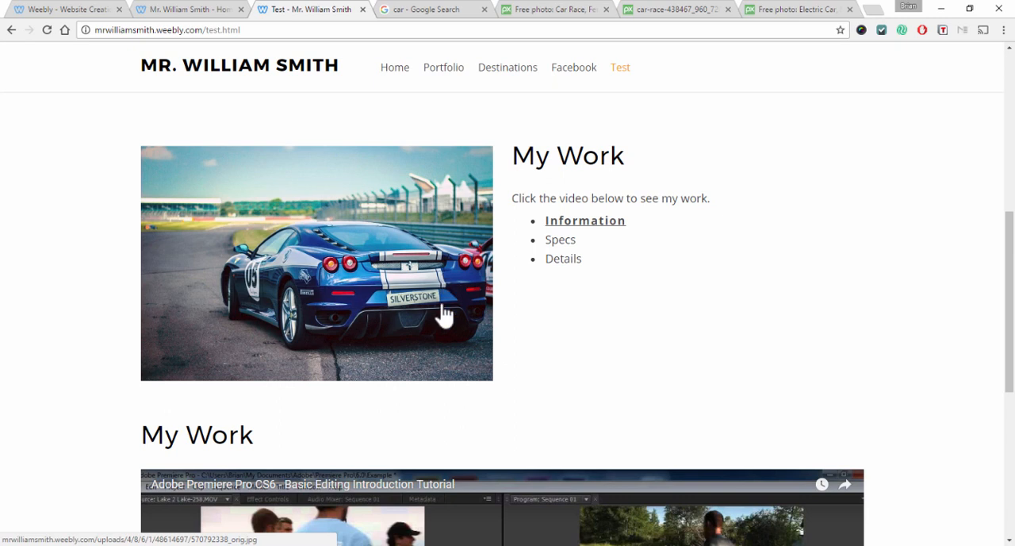
# Check the published Home page, then return to the editor
pyautogui.scroll(5, 445, 329)
pyautogui.scroll(1, 447, 326)
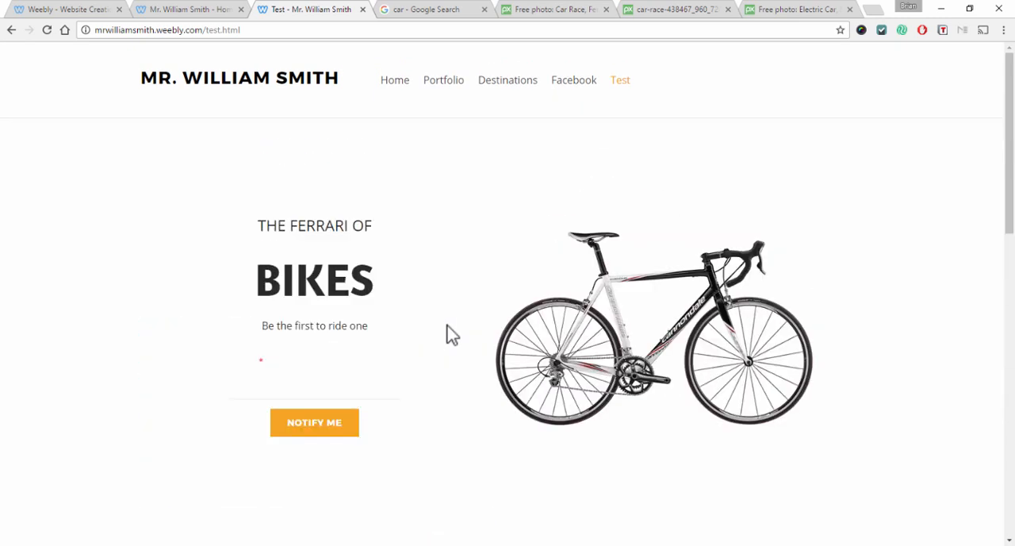
pyautogui.click(177, 8)
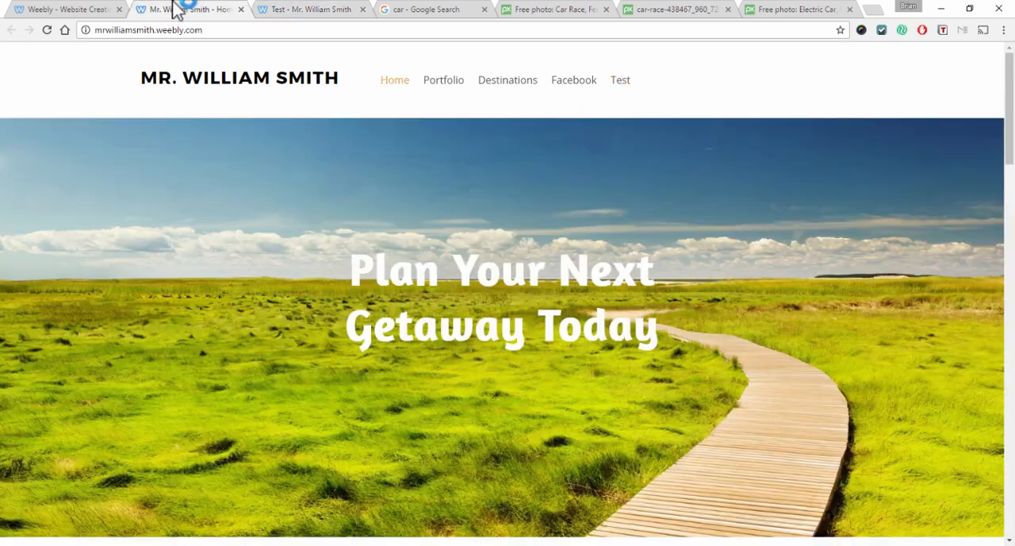
pyautogui.click(84, 9)
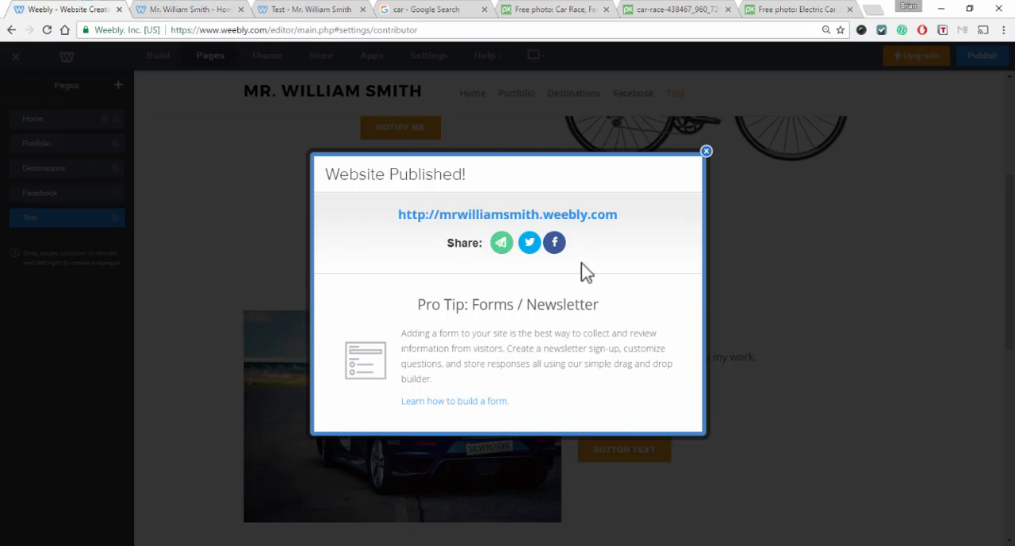